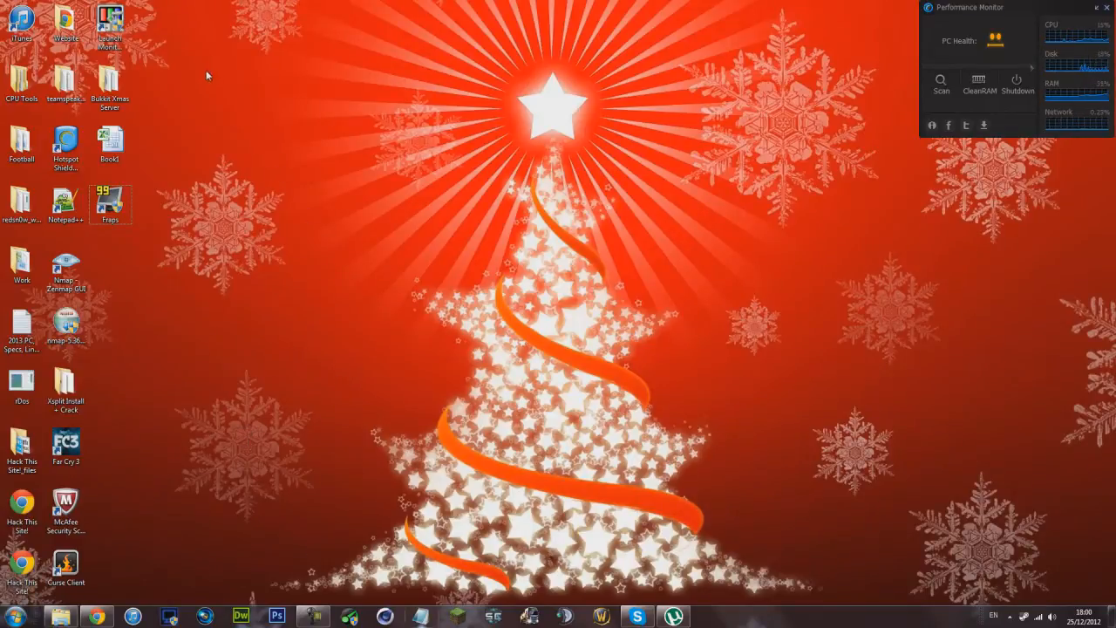
# Step: Switch to Chrome and open the Projects and Downloads page from the SimpleCraft site
pyautogui.click(96, 617)
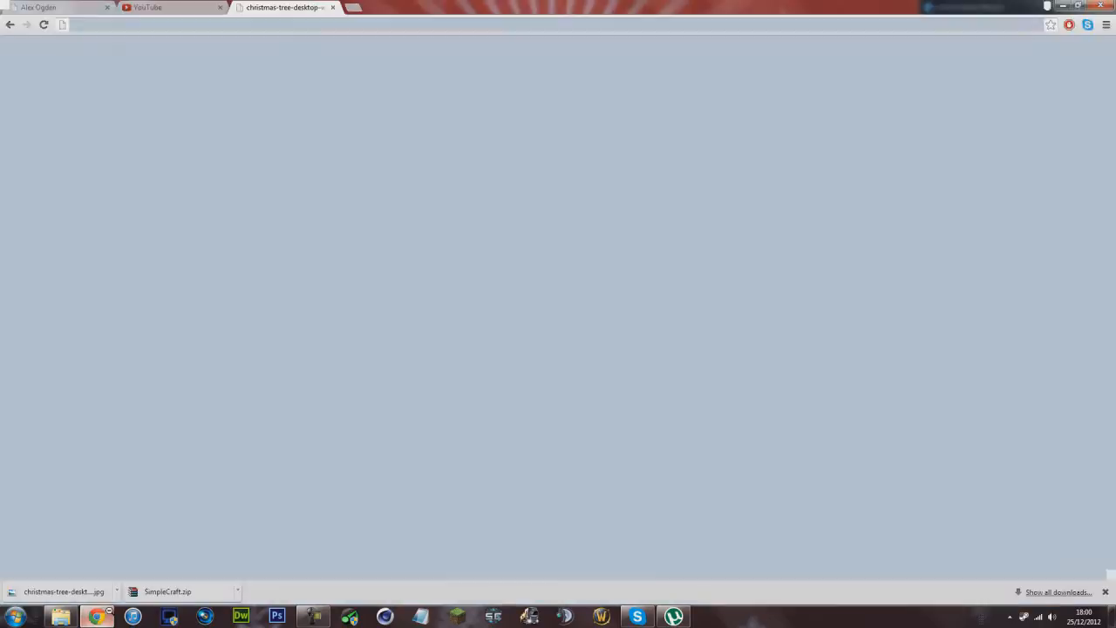
pyautogui.click(55, 6)
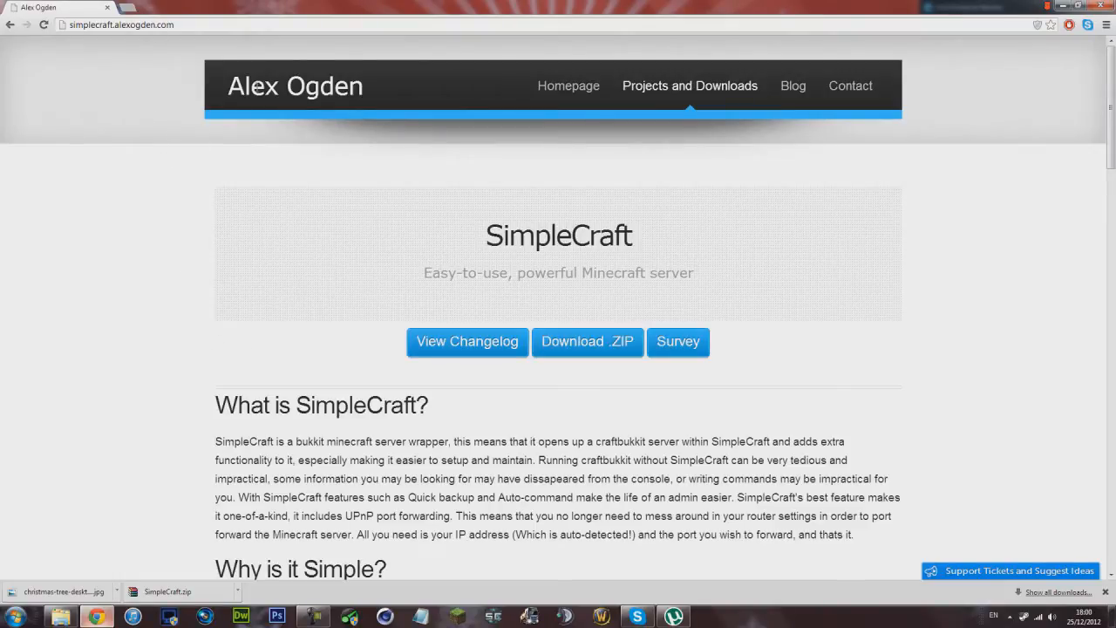
pyautogui.scroll(-1, 220, 218)
pyautogui.scroll(1, 510, 309)
pyautogui.click(670, 89)
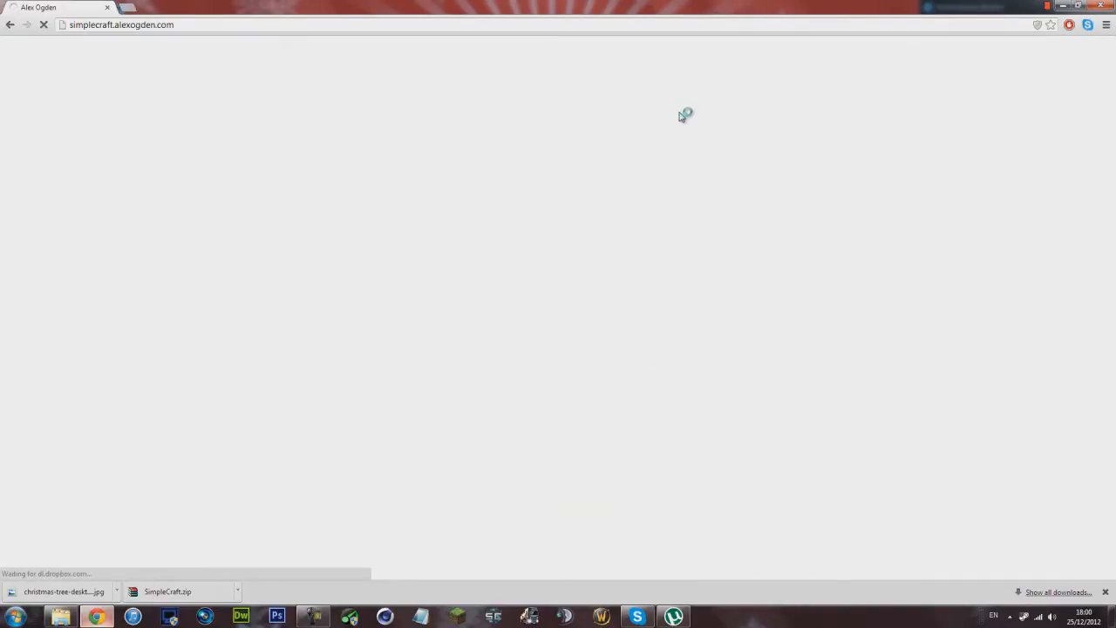
# Step: Review the SimpleCraft Basic and SimpleCraft Pro entries and download the ZIP for SimpleCraft Basic
pyautogui.scroll(-3, 300, 296)
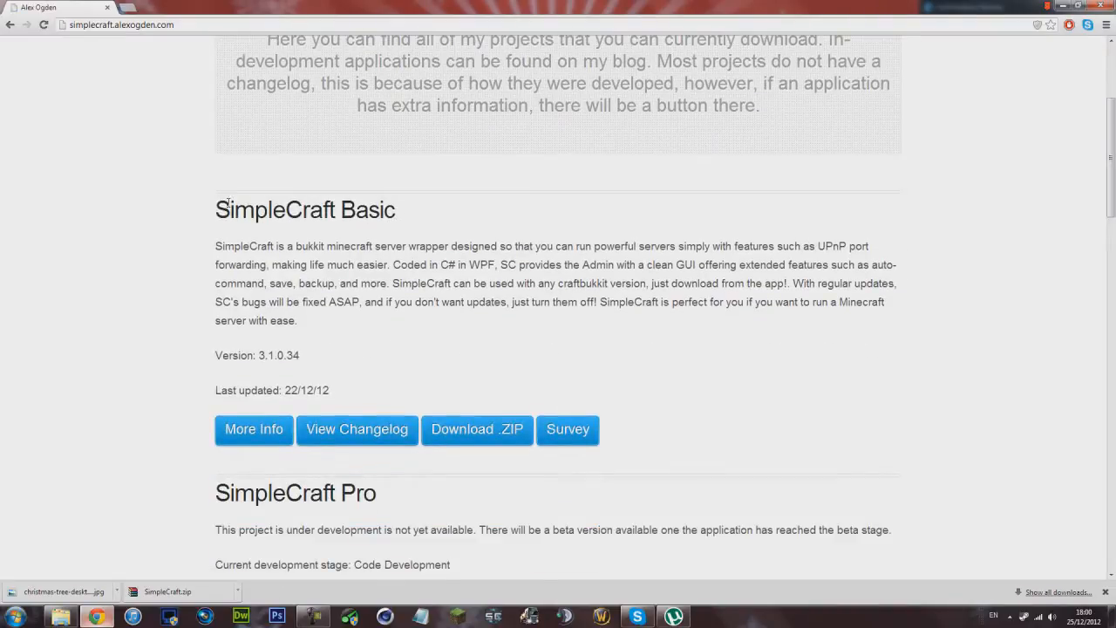
pyautogui.scroll(-1, 391, 219)
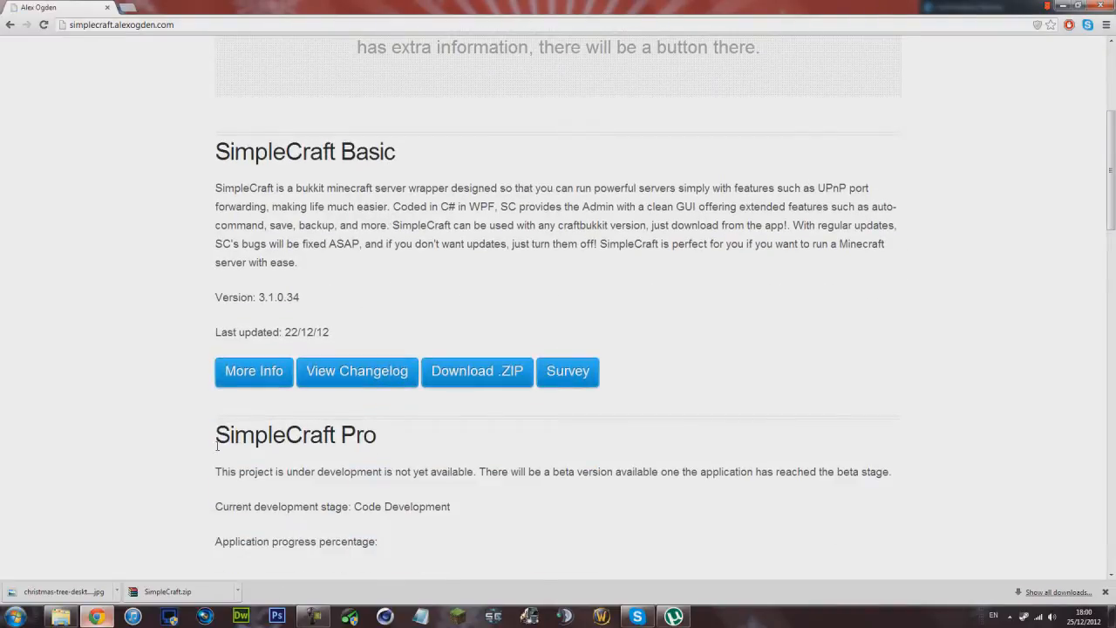
pyautogui.scroll(-2, 217, 446)
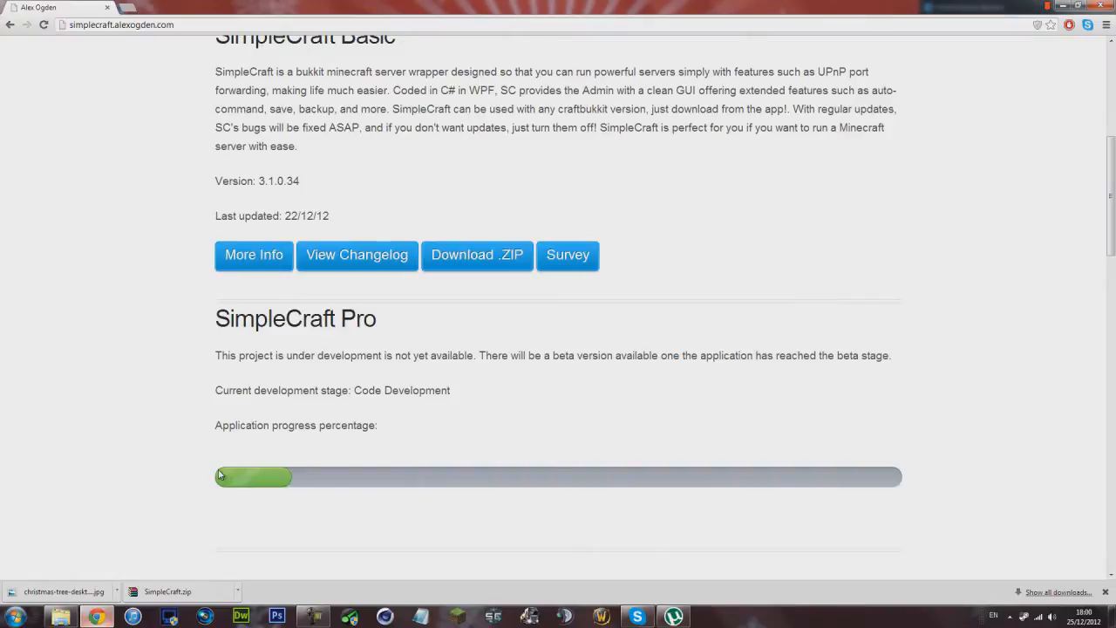
pyautogui.scroll(1, 248, 342)
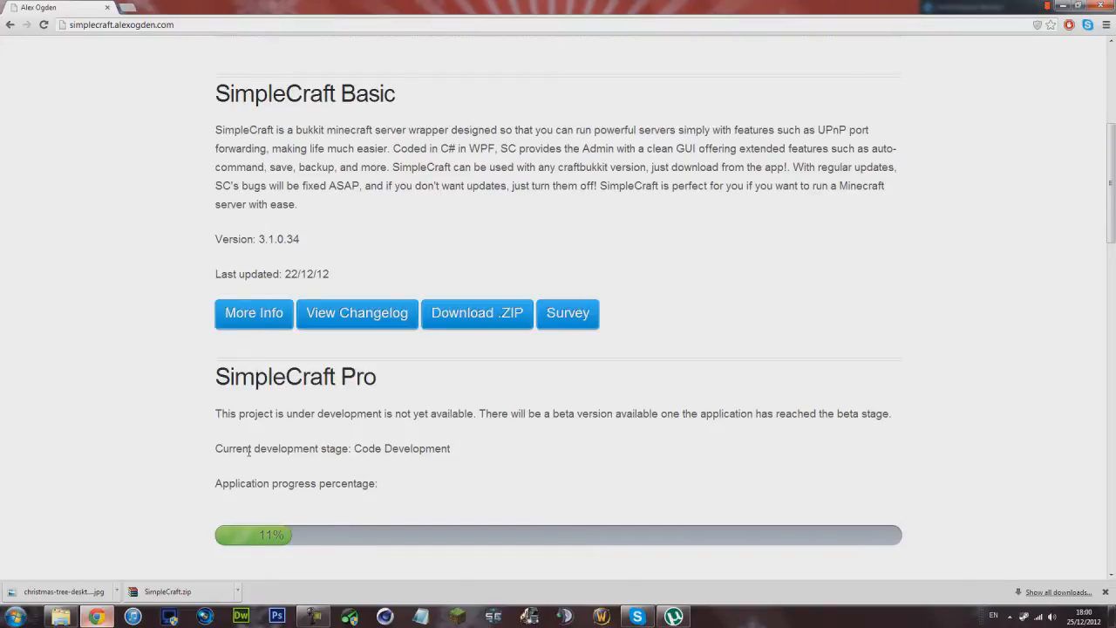
pyautogui.scroll(1, 250, 450)
pyautogui.moveTo(211, 162); pyautogui.dragTo(353, 192)
pyautogui.click(290, 194)
pyautogui.moveTo(207, 186); pyautogui.dragTo(380, 281)
pyautogui.click(325, 297)
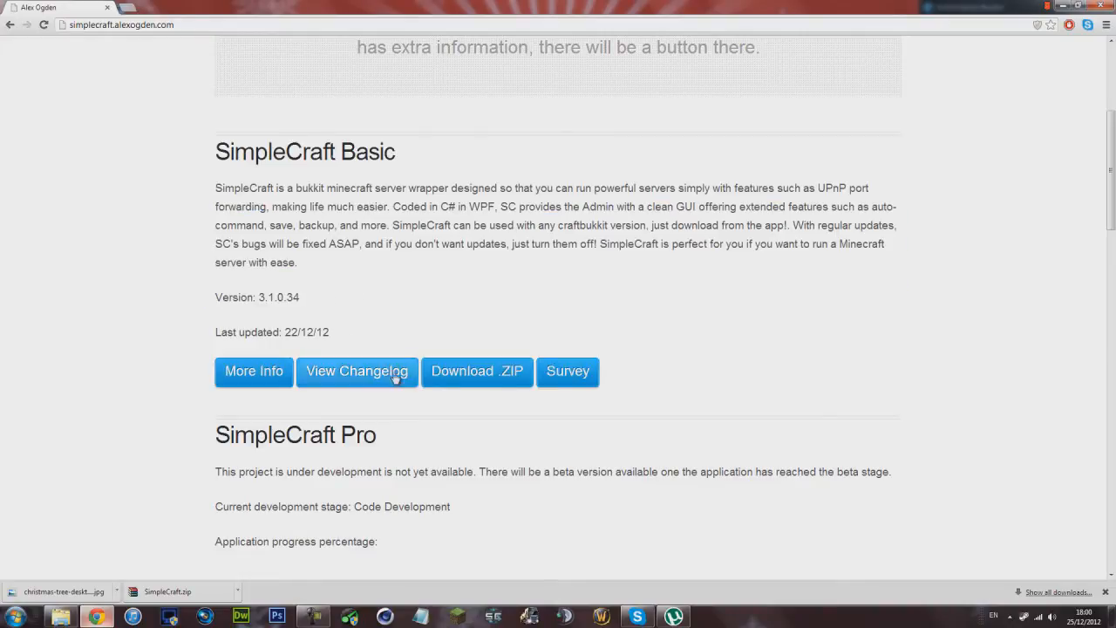
pyautogui.click(495, 377)
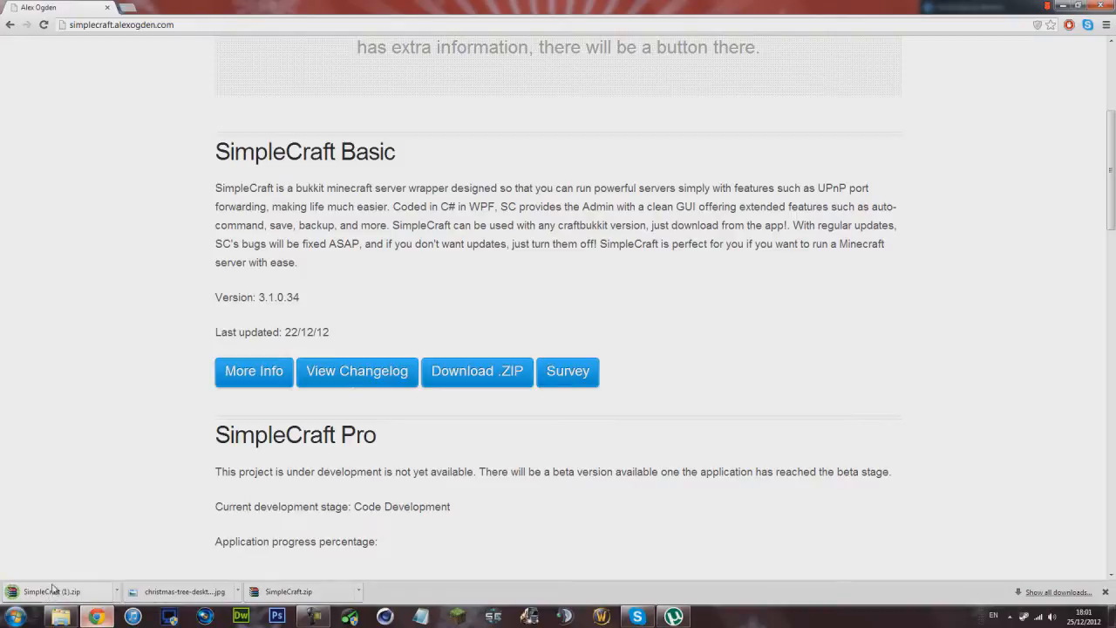
pyautogui.click(358, 593)
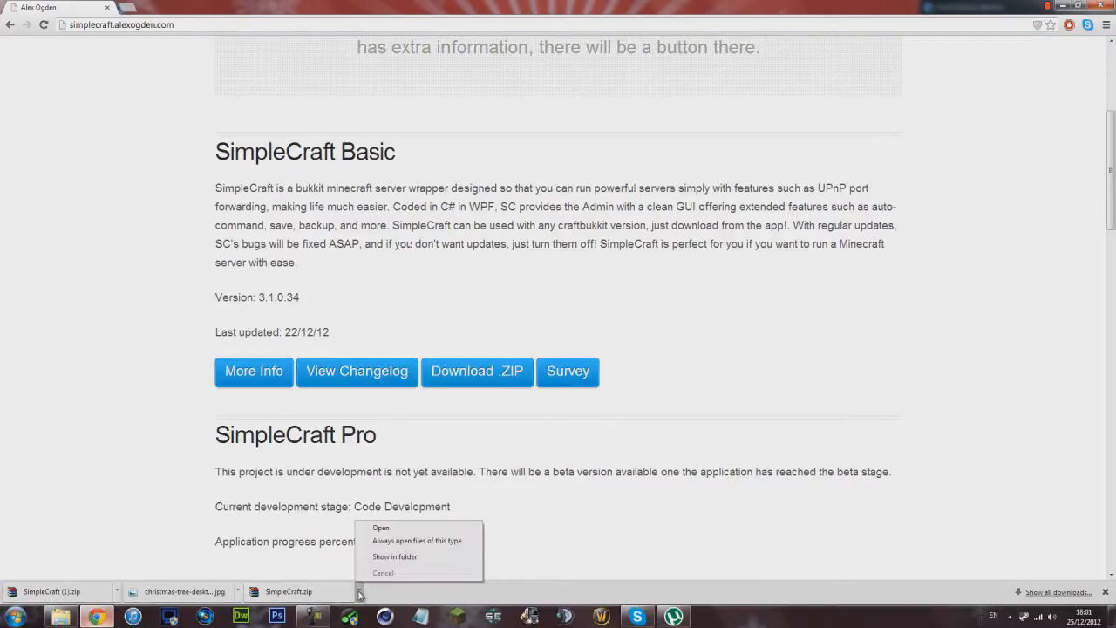
pyautogui.click(408, 565)
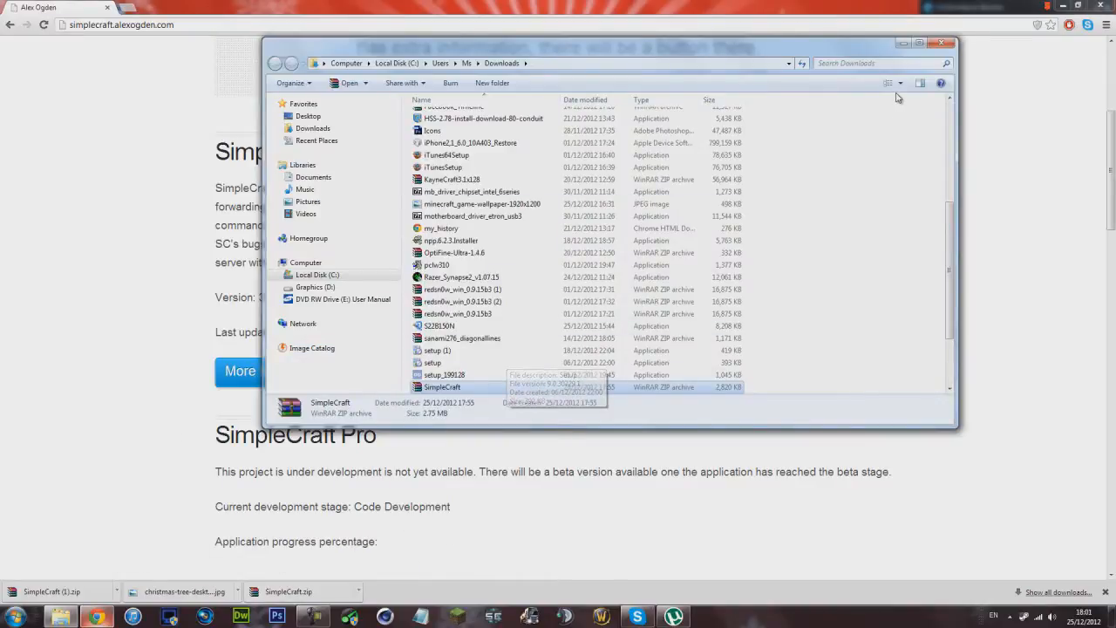
pyautogui.click(931, 43)
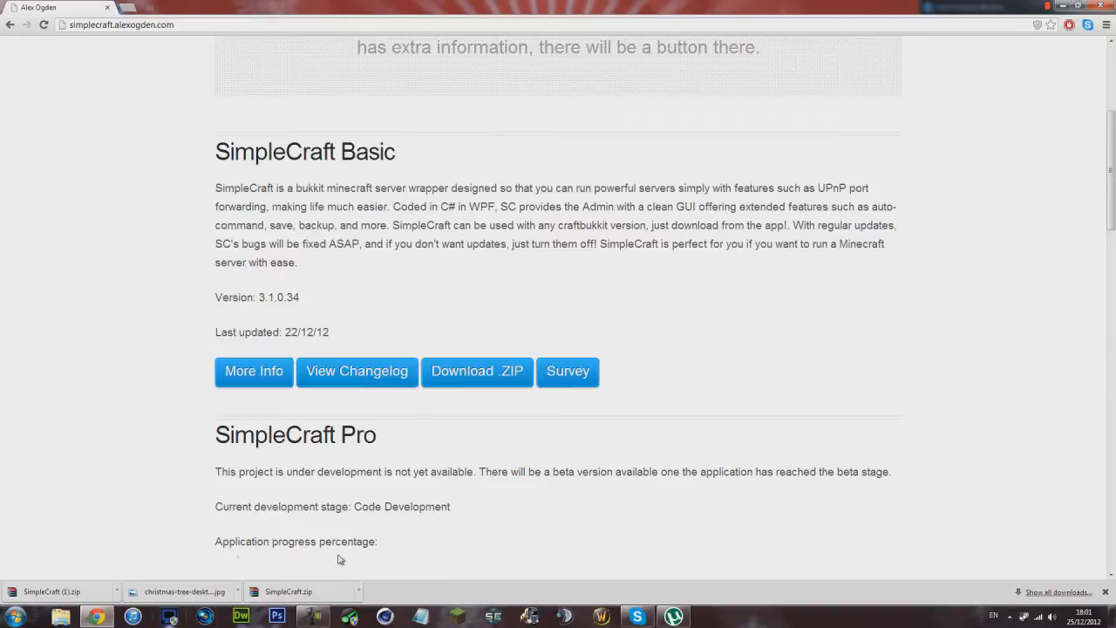
# Step: Show the downloaded SimpleCraft.zip in its folder, maximize that window and open the archive in WinRAR
pyautogui.click(358, 591)
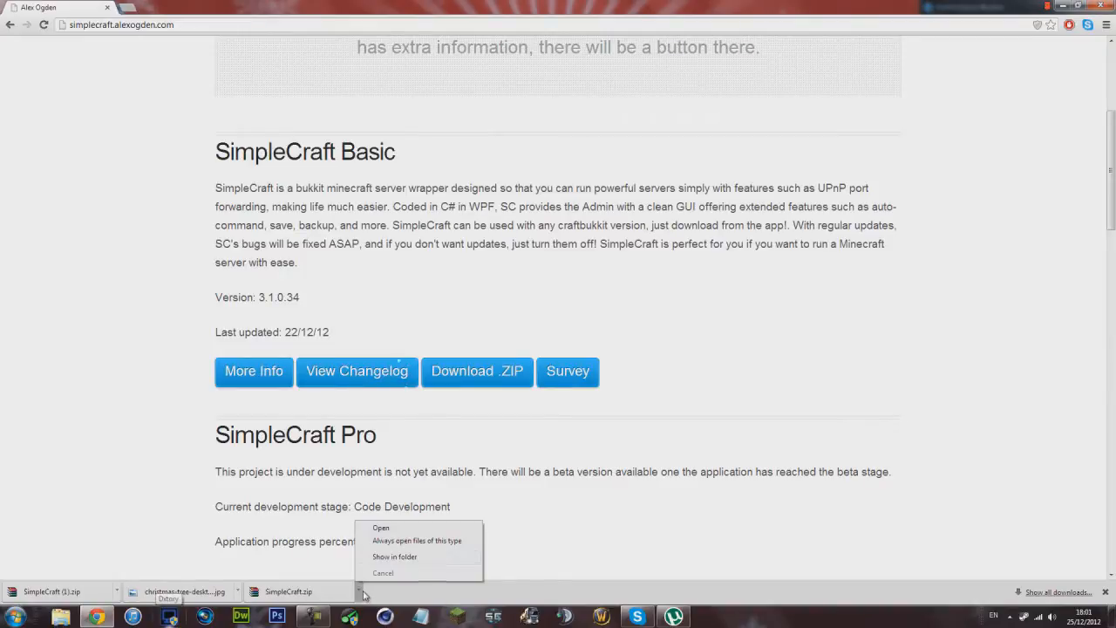
pyautogui.click(392, 556)
pyautogui.click(920, 44)
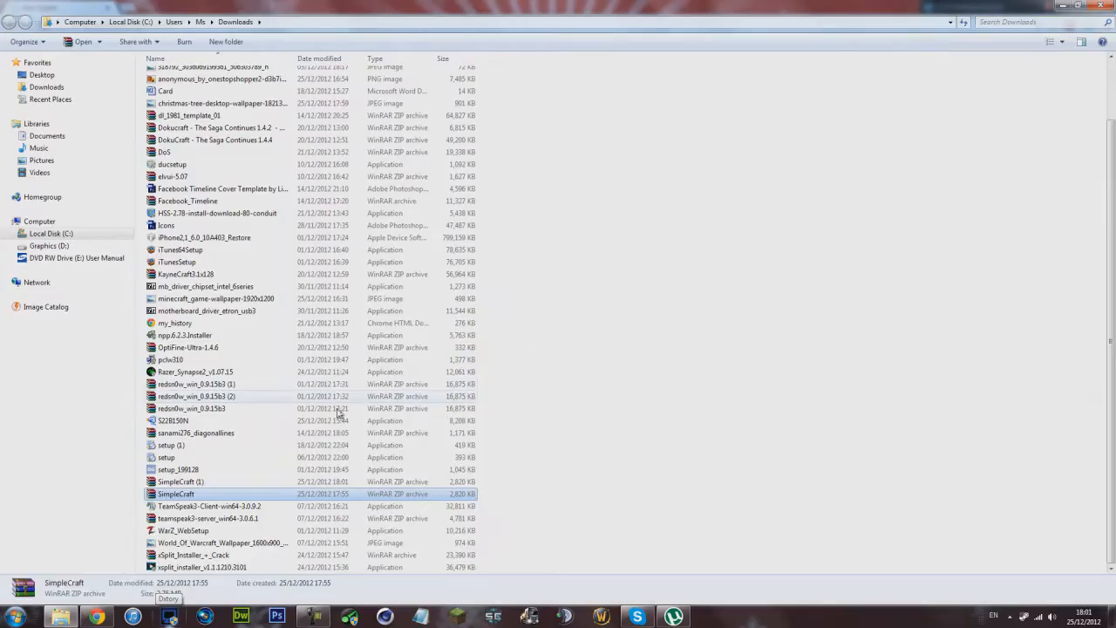
pyautogui.doubleClick(201, 495)
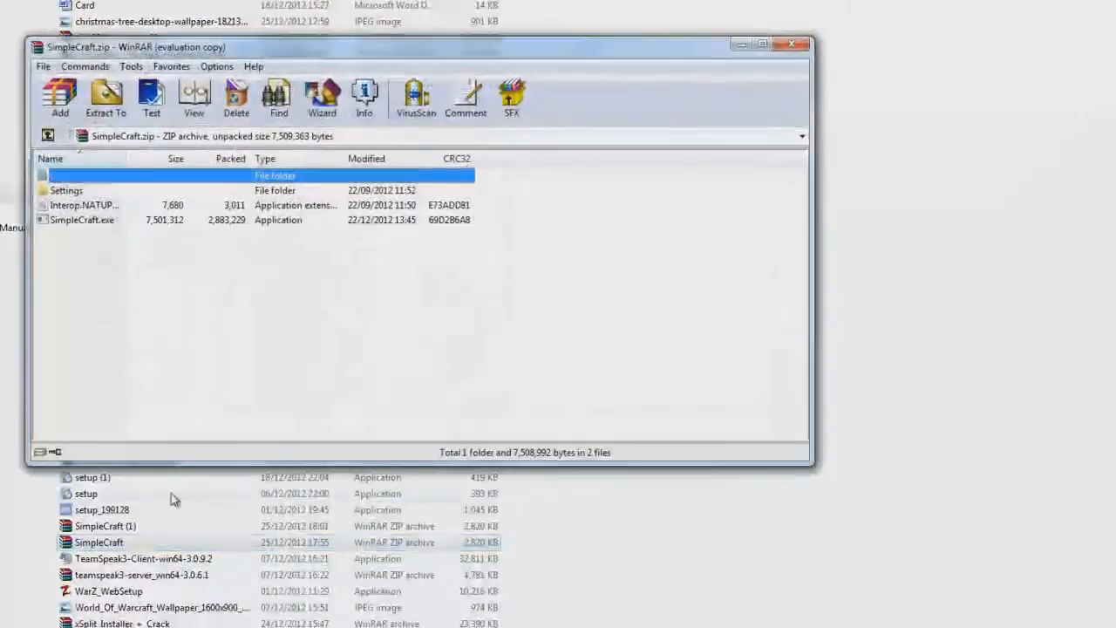
# Step: Dismiss the WinRAR licence reminder and select the Settings folder, the Interop.NATUPNPLib.dll file and SimpleCraft.exe in the archive
pyautogui.moveTo(143, 345); pyautogui.dragTo(145, 293)
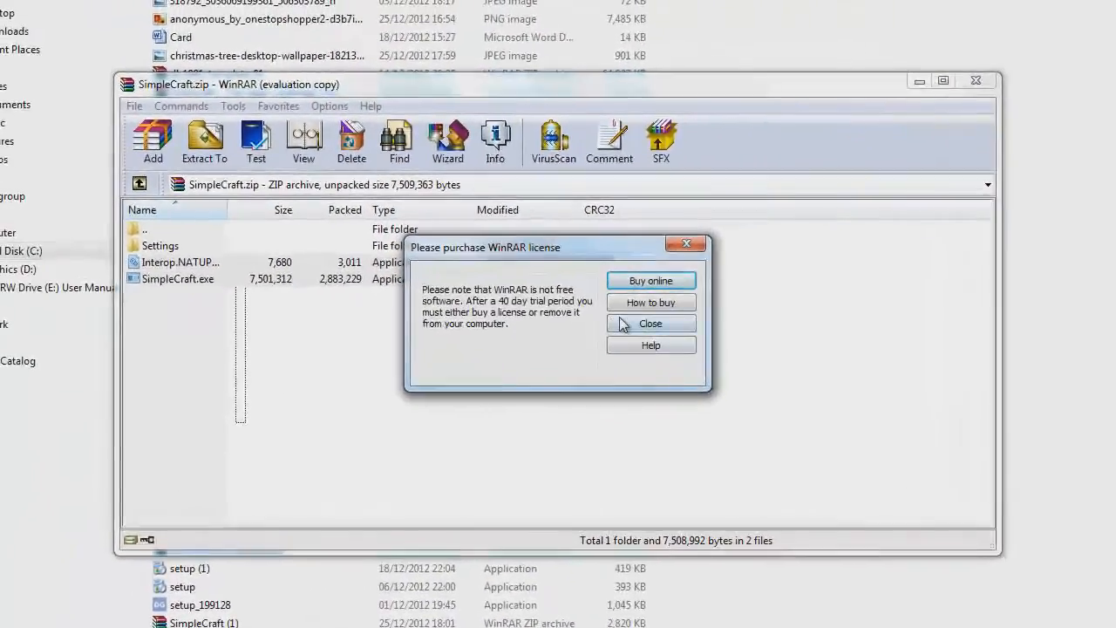
pyautogui.click(507, 262)
pyautogui.click(194, 301)
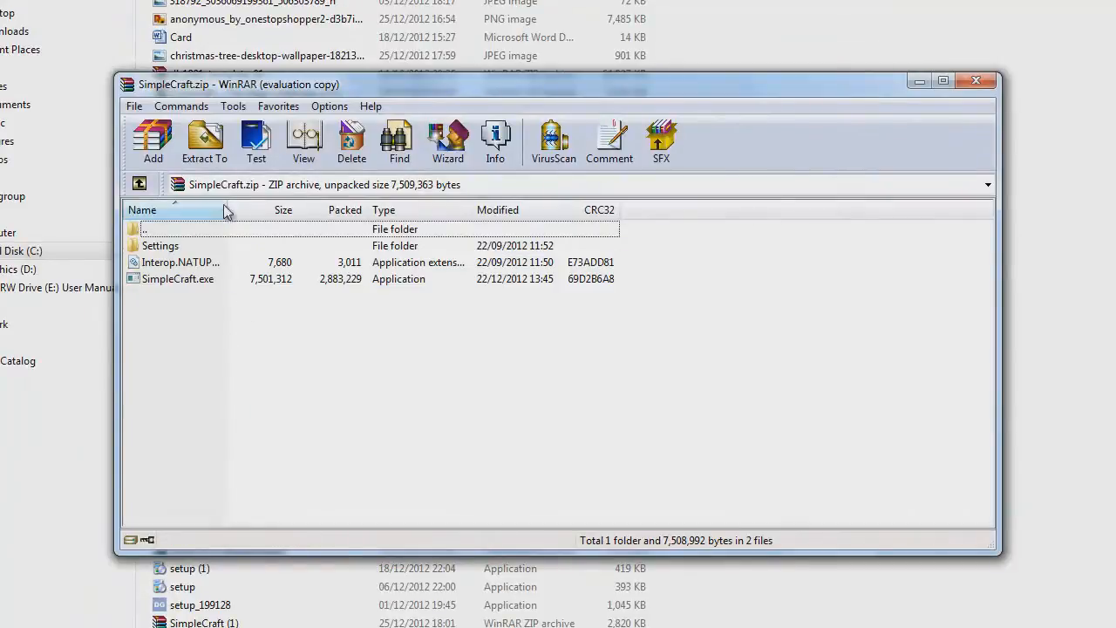
pyautogui.moveTo(205, 330); pyautogui.dragTo(190, 255)
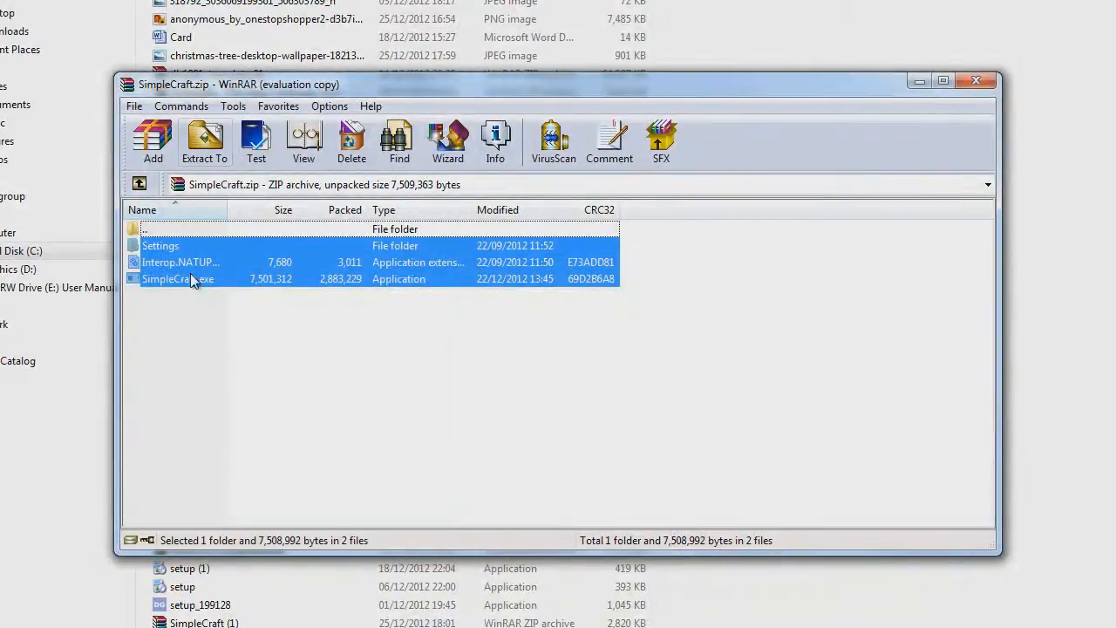
# Step: Extract the selected files to a new folder named My Server on the desktop
pyautogui.click(222, 150)
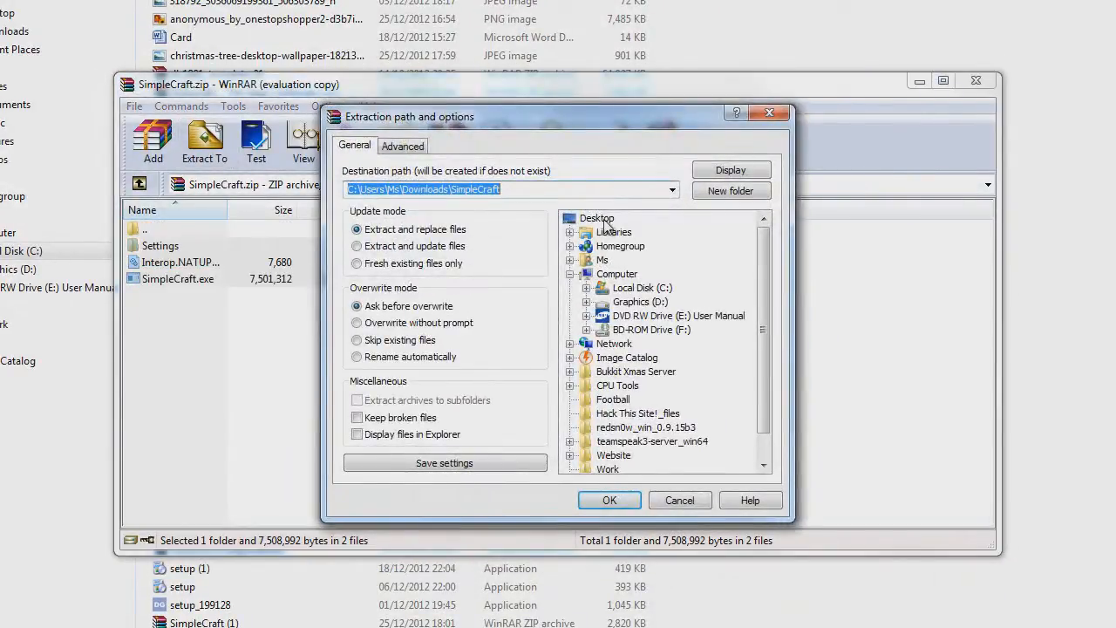
pyautogui.click(600, 218)
pyautogui.click(436, 188)
pyautogui.doubleClick(436, 189)
pyautogui.click(436, 188)
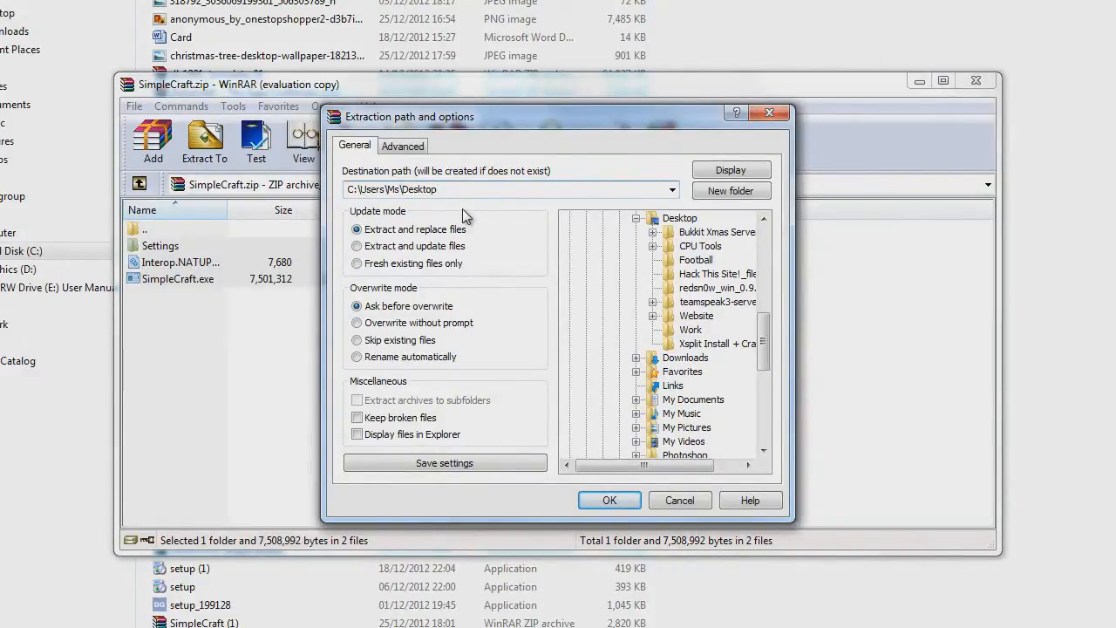
pyautogui.write('\\')
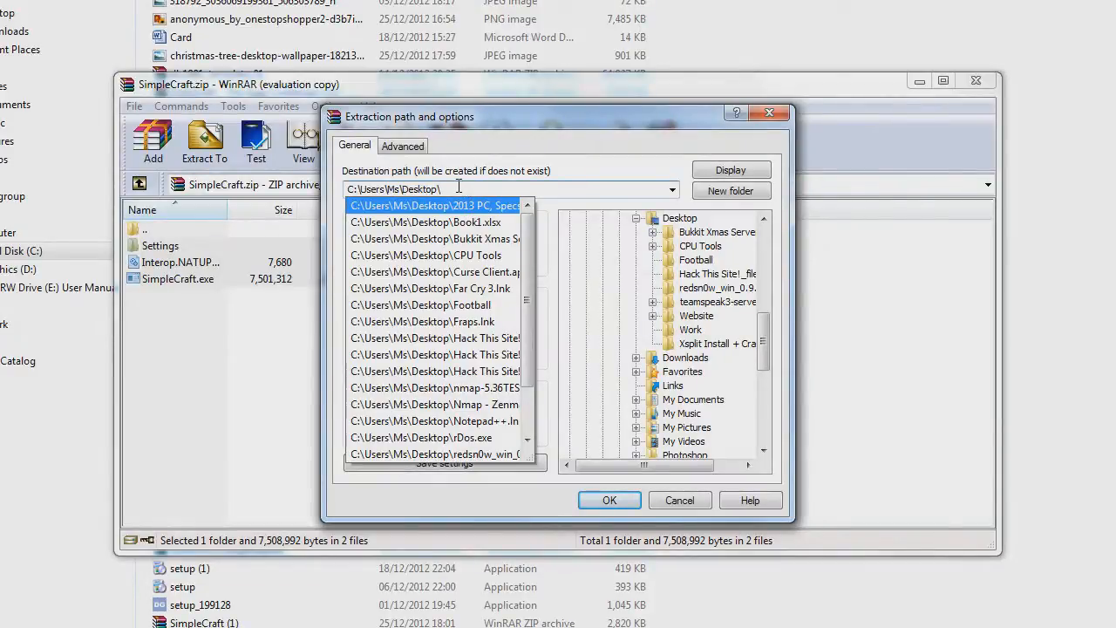
pyautogui.write('My Server')
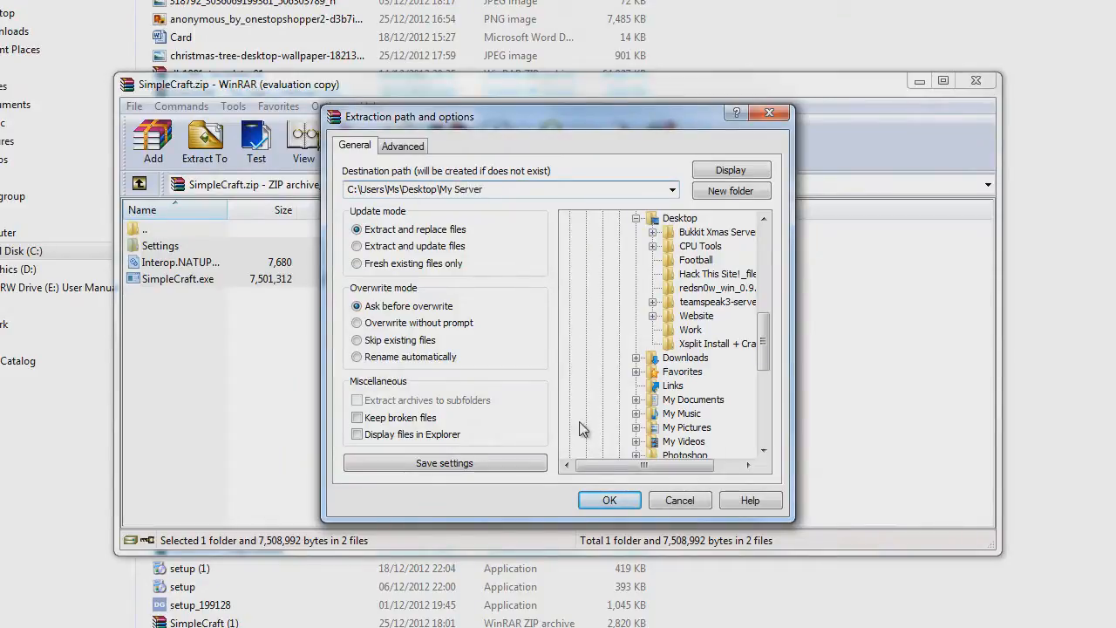
pyautogui.click(603, 502)
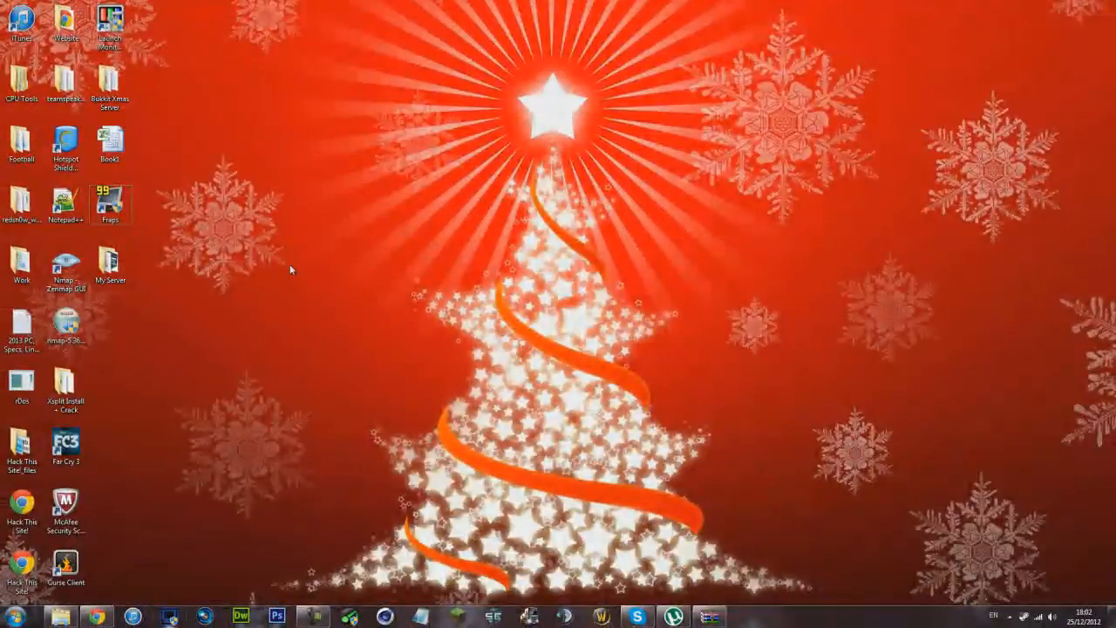
# Step: Open the My Server folder on the desktop and launch the SimpleCraft application
pyautogui.doubleClick(122, 268)
pyautogui.click(478, 157)
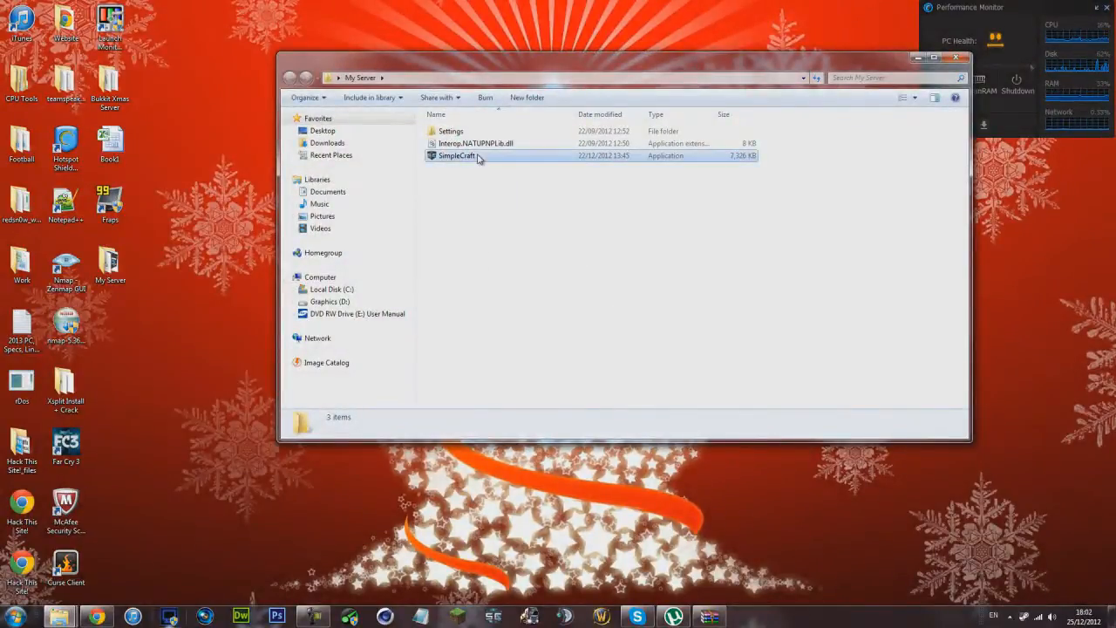
pyautogui.doubleClick(478, 157)
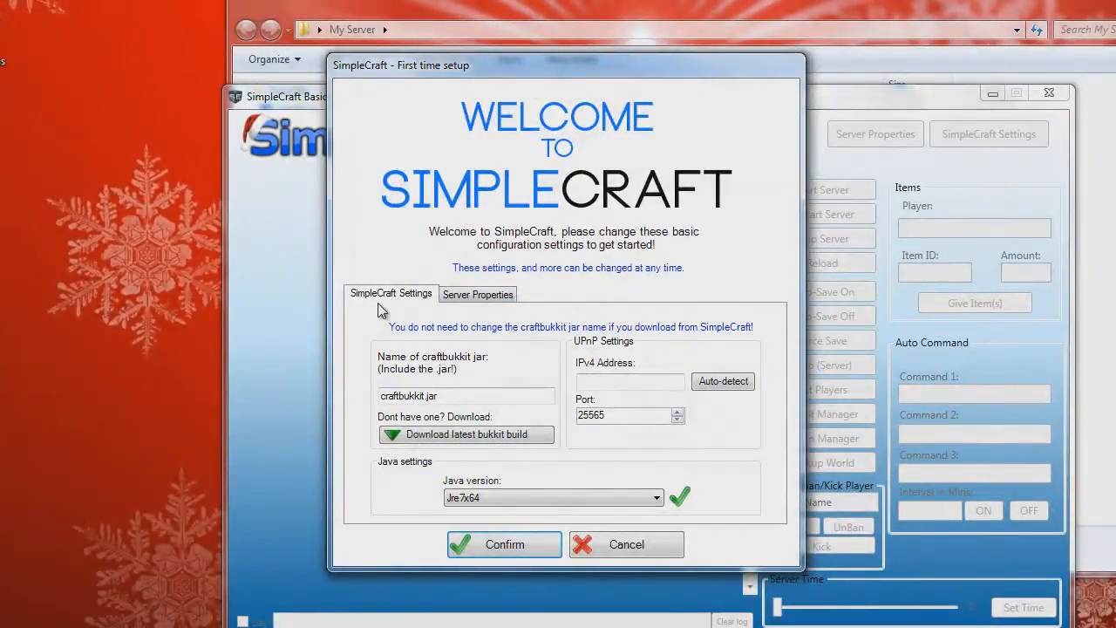
# Step: Download the latest bukkit build from the first-time setup, keeping craftbukkit.jar as the jar name
pyautogui.click(450, 436)
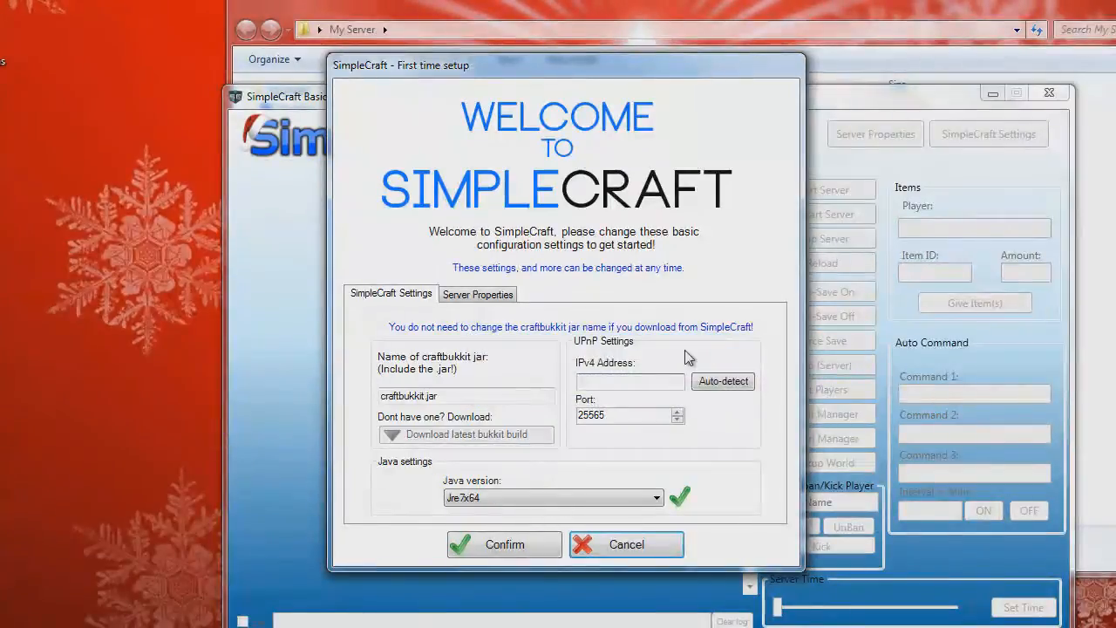
pyautogui.click(580, 381)
pyautogui.moveTo(478, 398); pyautogui.dragTo(377, 403)
pyautogui.click(446, 401)
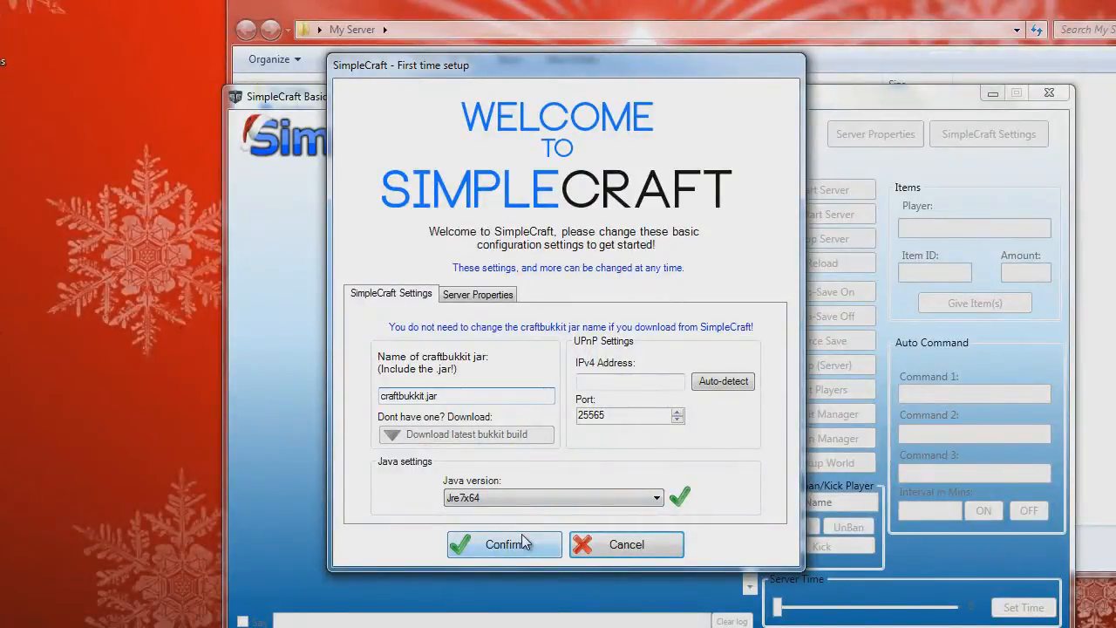
# Step: Auto-detect the IPv4 address for the UPnP settings and accept the detected interface
pyautogui.click(657, 382)
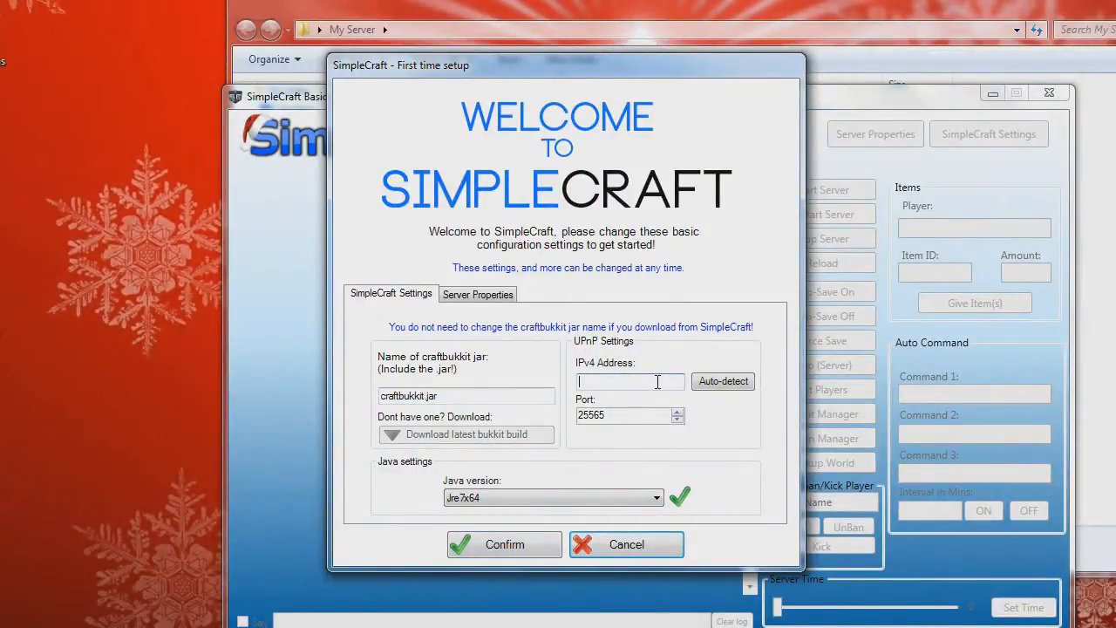
pyautogui.click(709, 385)
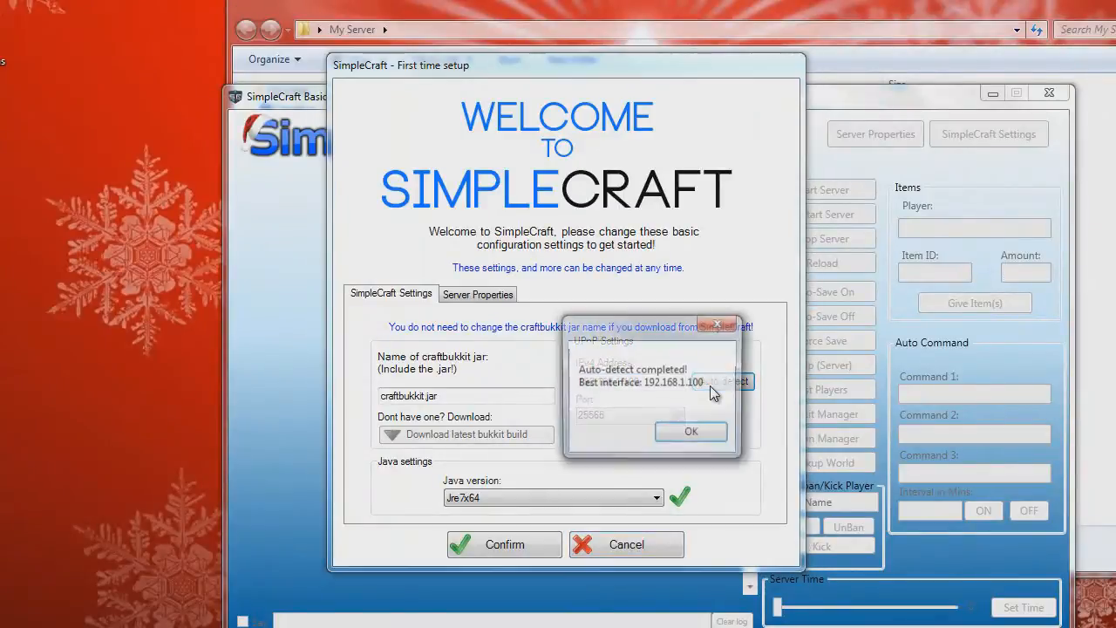
pyautogui.click(694, 433)
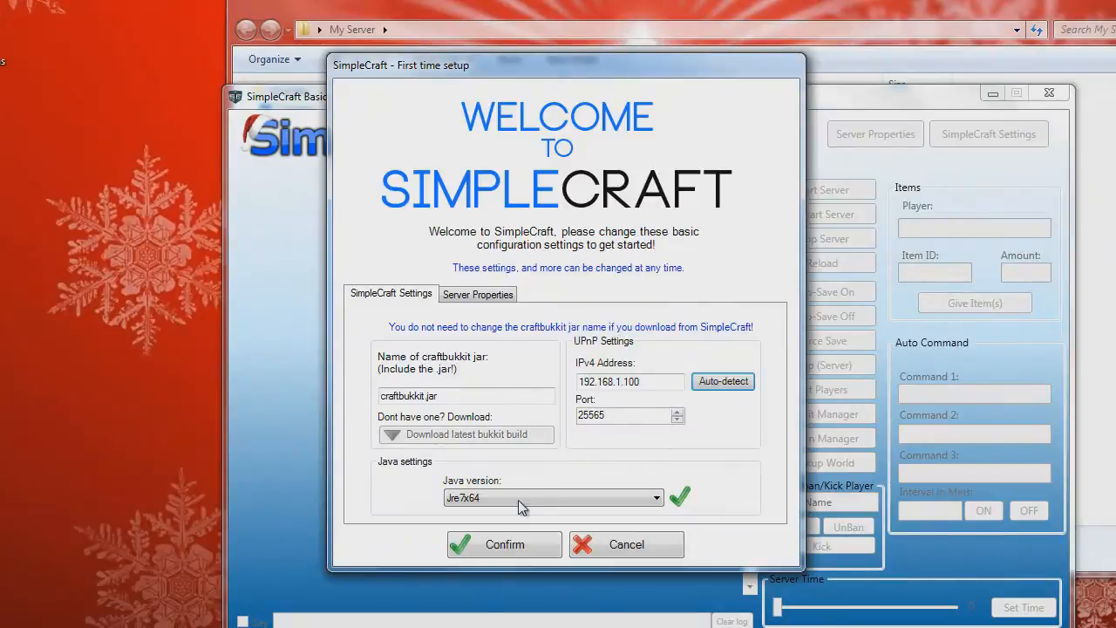
pyautogui.click(674, 384)
pyautogui.doubleClick(668, 385)
pyautogui.click(624, 384)
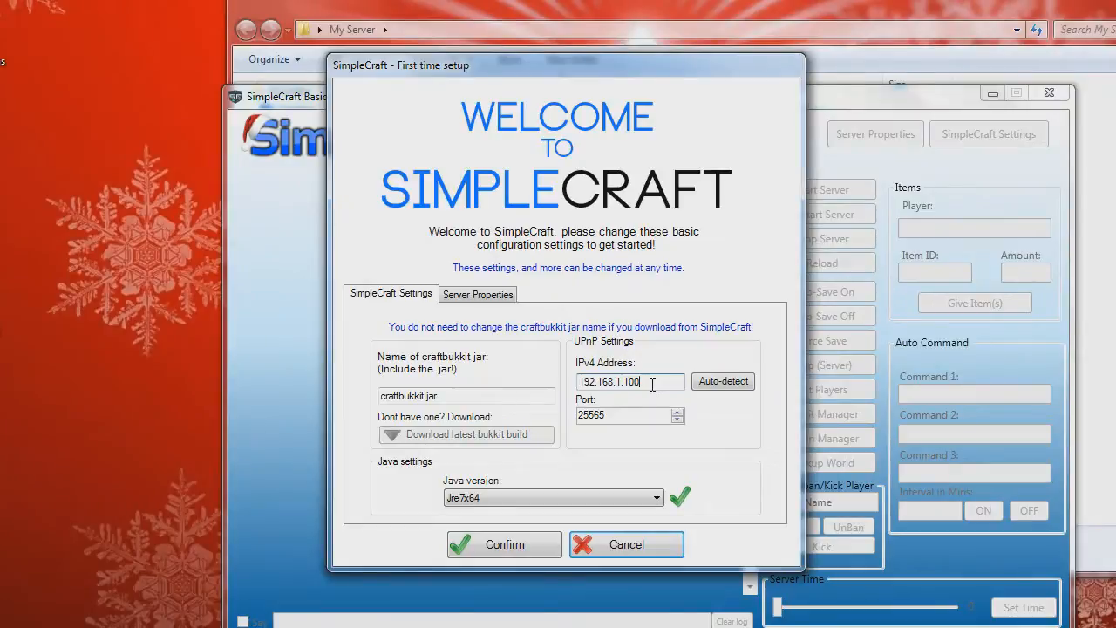
pyautogui.doubleClick(652, 385)
pyautogui.click(651, 378)
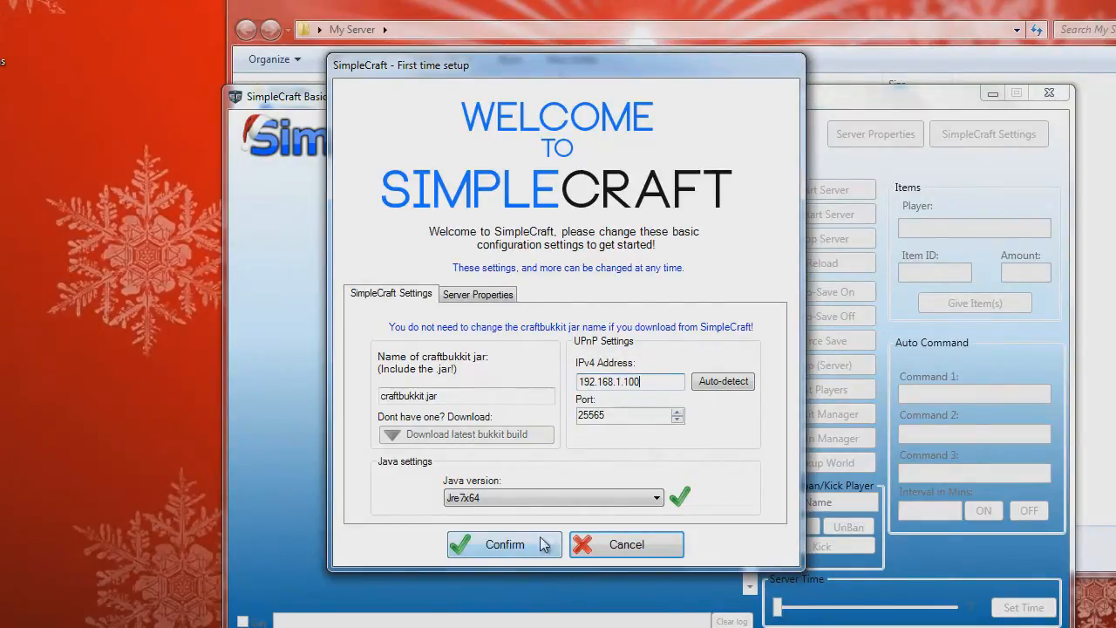
# Step: Switch the Java version through Jre7x86 and Jre6x64, ending on Jre6x86
pyautogui.click(493, 498)
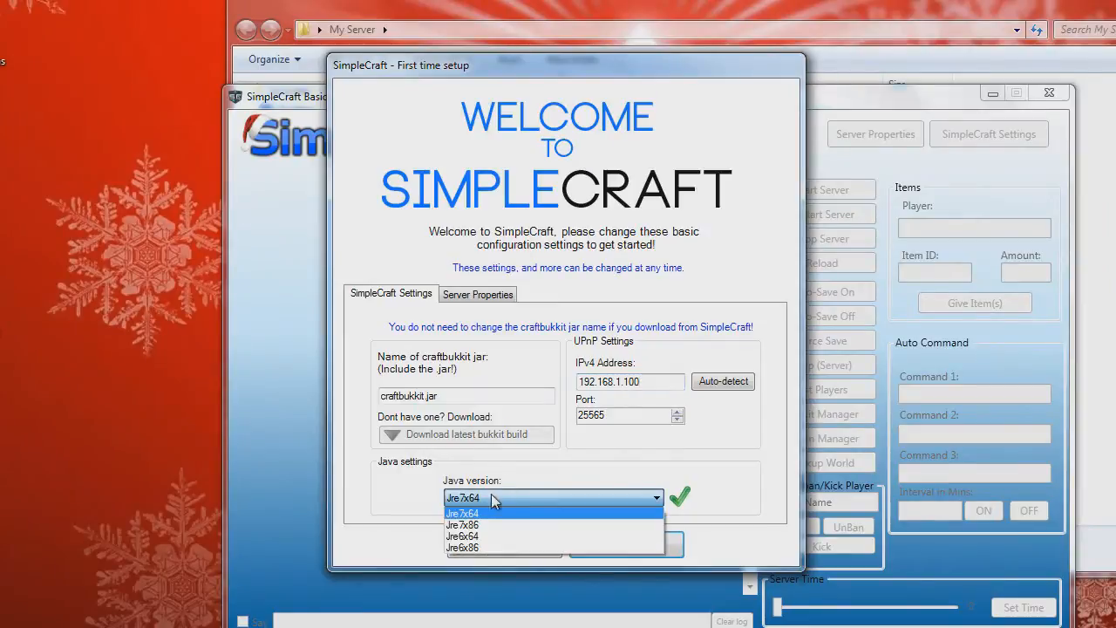
pyautogui.click(481, 511)
pyautogui.click(477, 522)
pyautogui.click(471, 497)
pyautogui.click(466, 536)
pyautogui.click(471, 497)
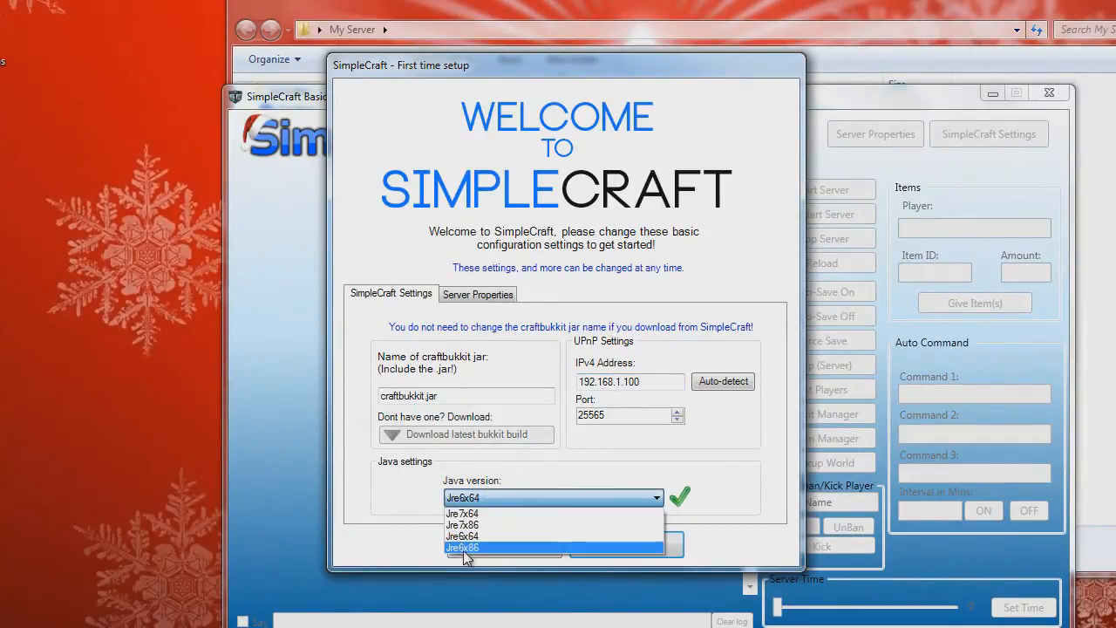
pyautogui.click(470, 536)
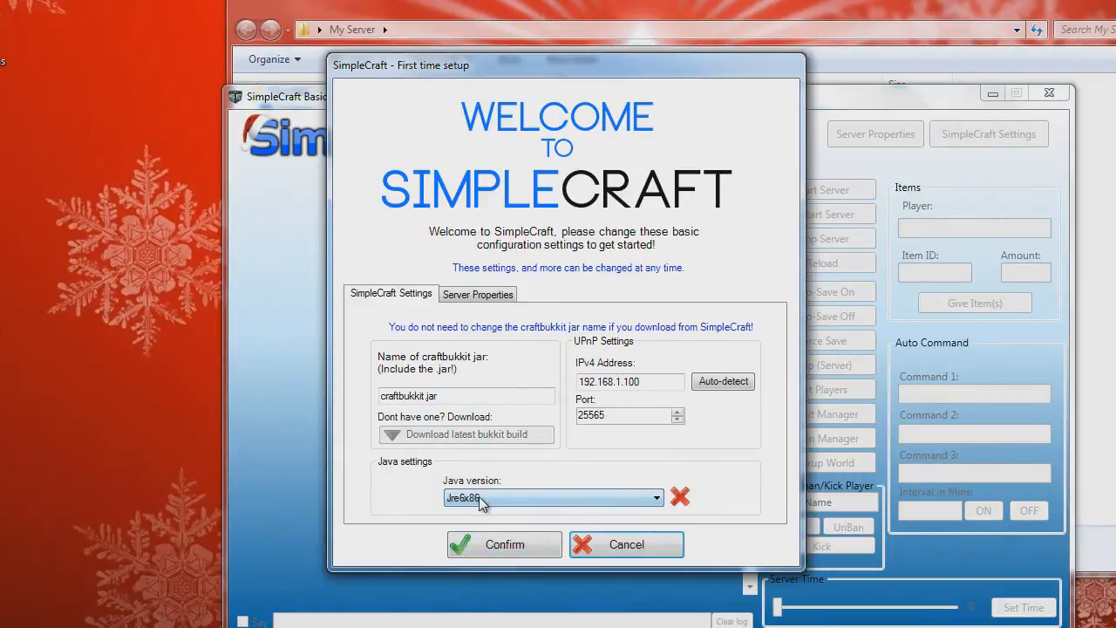
# Step: Set the Java version to Jre7x64, confirm the first-time setup and acknowledge the restart notice
pyautogui.click(502, 500)
pyautogui.click(492, 510)
pyautogui.click(455, 505)
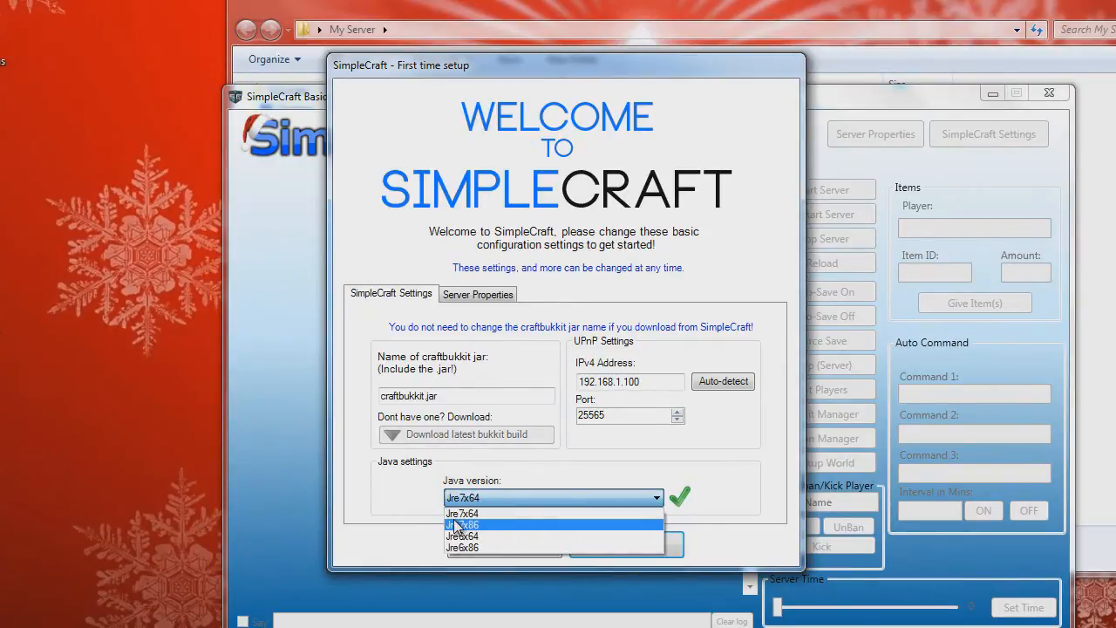
pyautogui.click(467, 512)
pyautogui.click(516, 547)
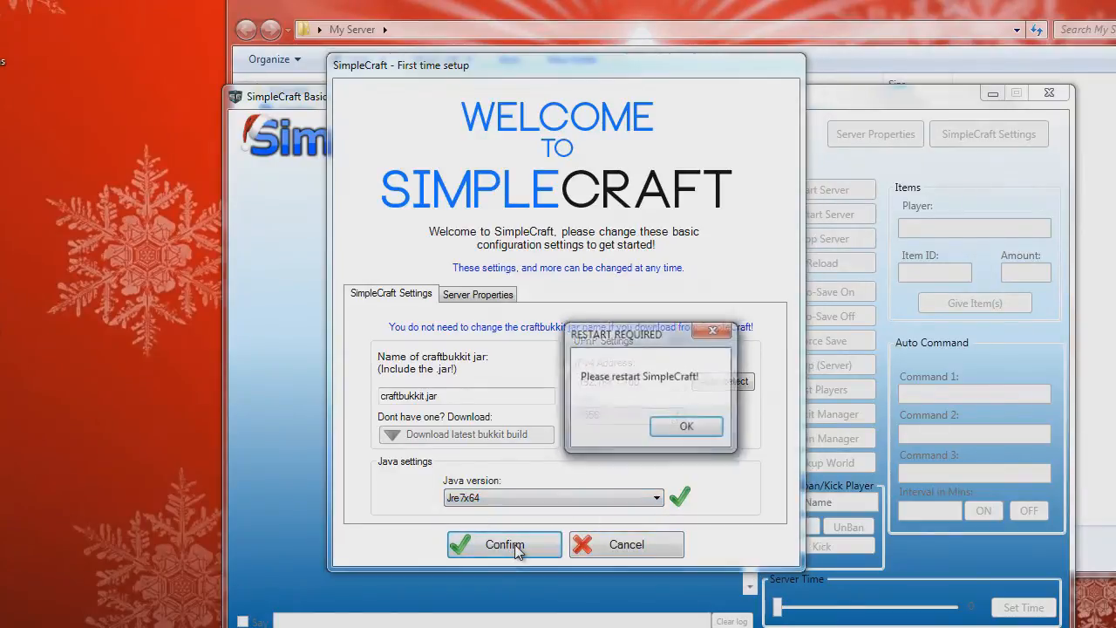
pyautogui.click(687, 428)
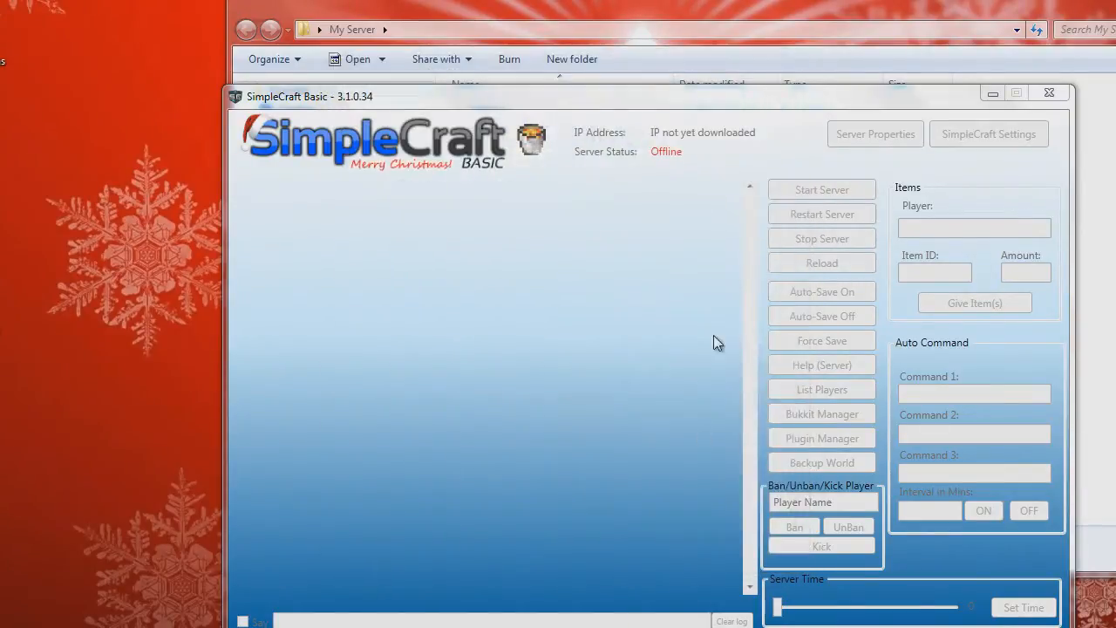
# Step: Close and relaunch SimpleCraft from the My Server folder, decline the survey and reposition the main window
pyautogui.click(1038, 92)
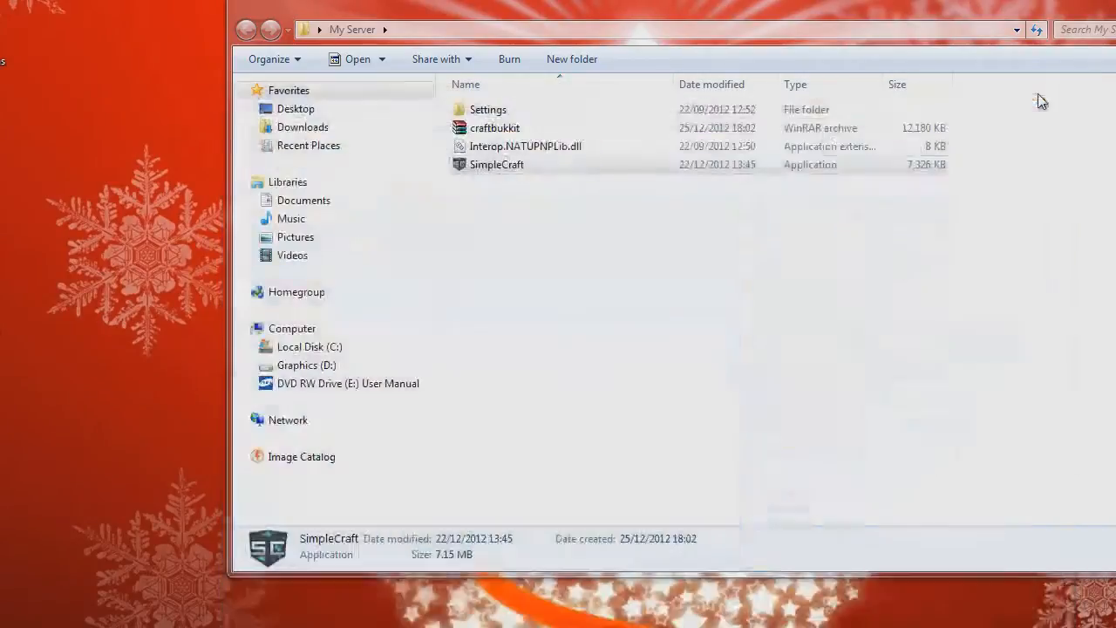
pyautogui.doubleClick(503, 162)
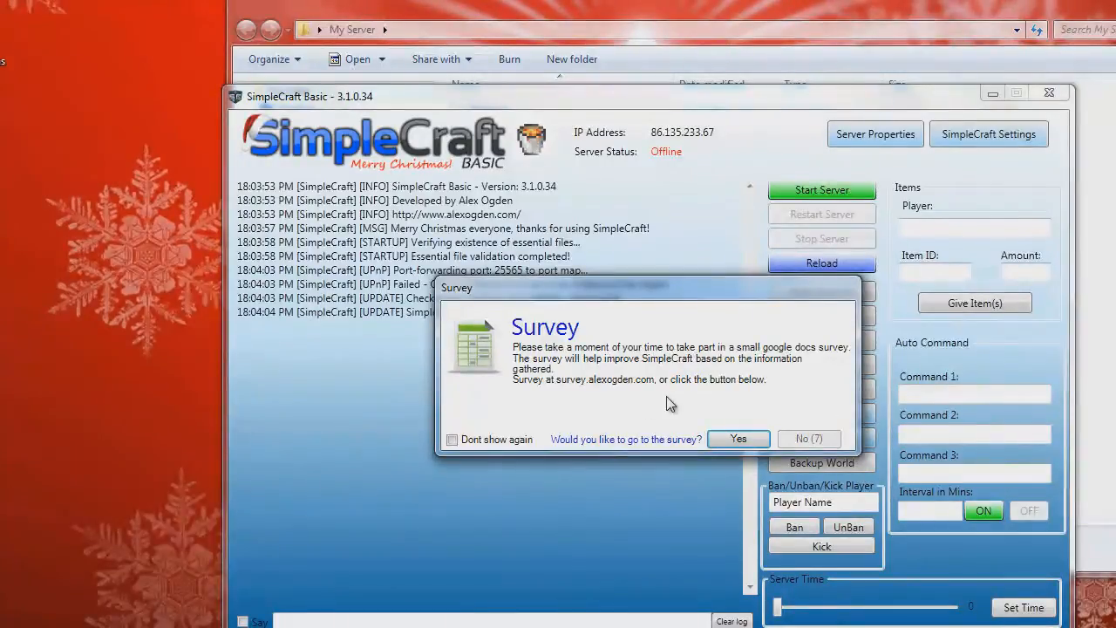
pyautogui.moveTo(534, 286)
pyautogui.mouseDown()
pyautogui.moveTo(458, 289)
pyautogui.moveTo(405, 205)
pyautogui.moveTo(540, 340)
pyautogui.moveTo(546, 286)
pyautogui.mouseUp()
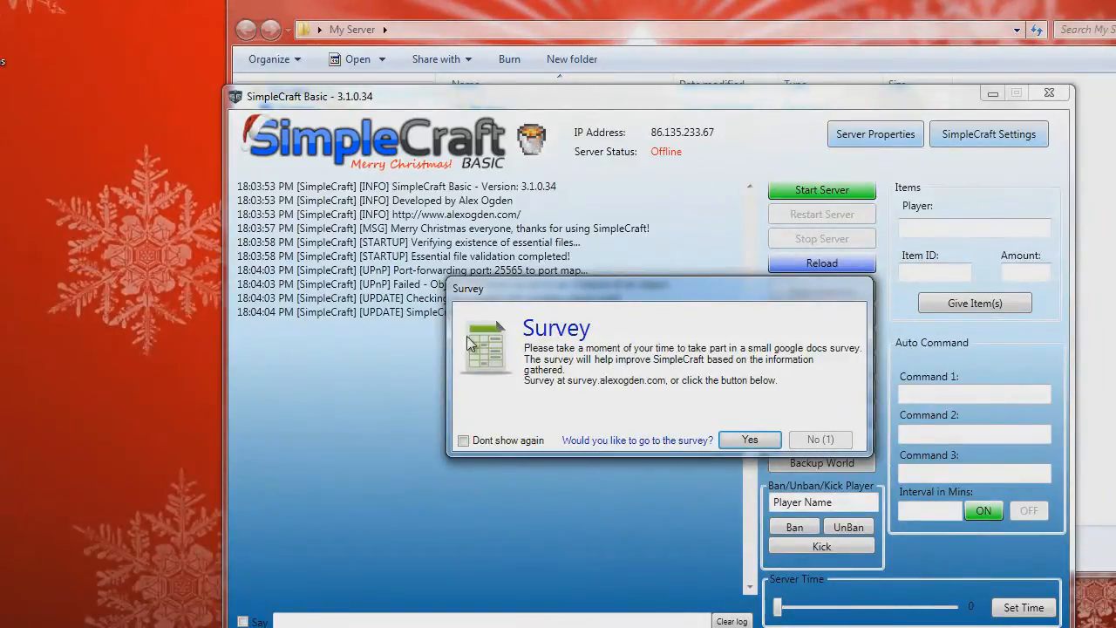
pyautogui.click(820, 440)
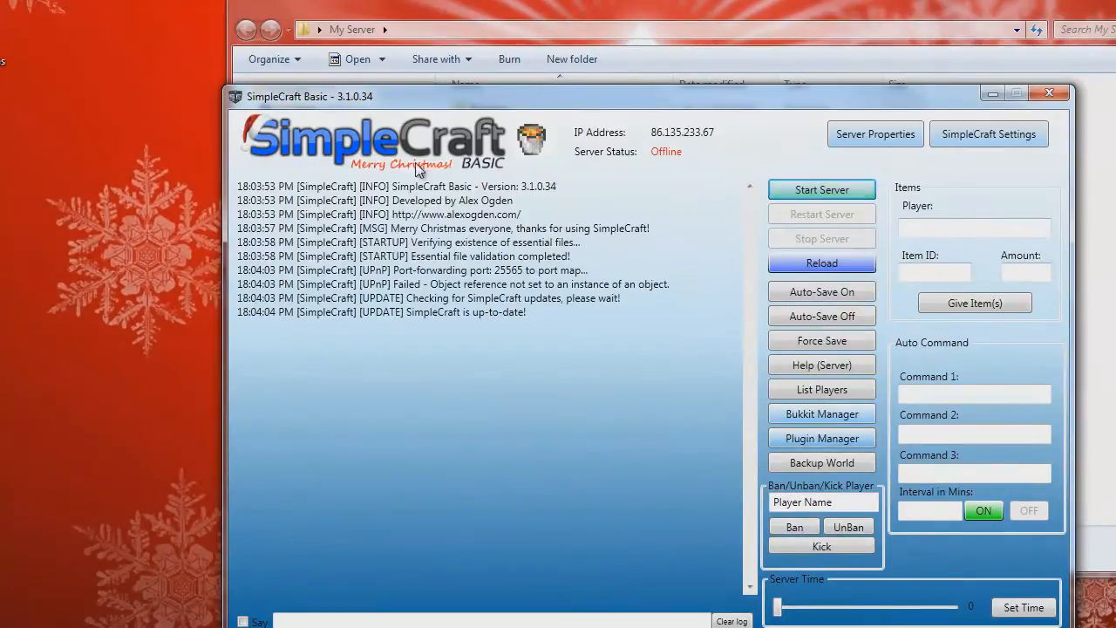
pyautogui.moveTo(437, 95); pyautogui.dragTo(300, 56)
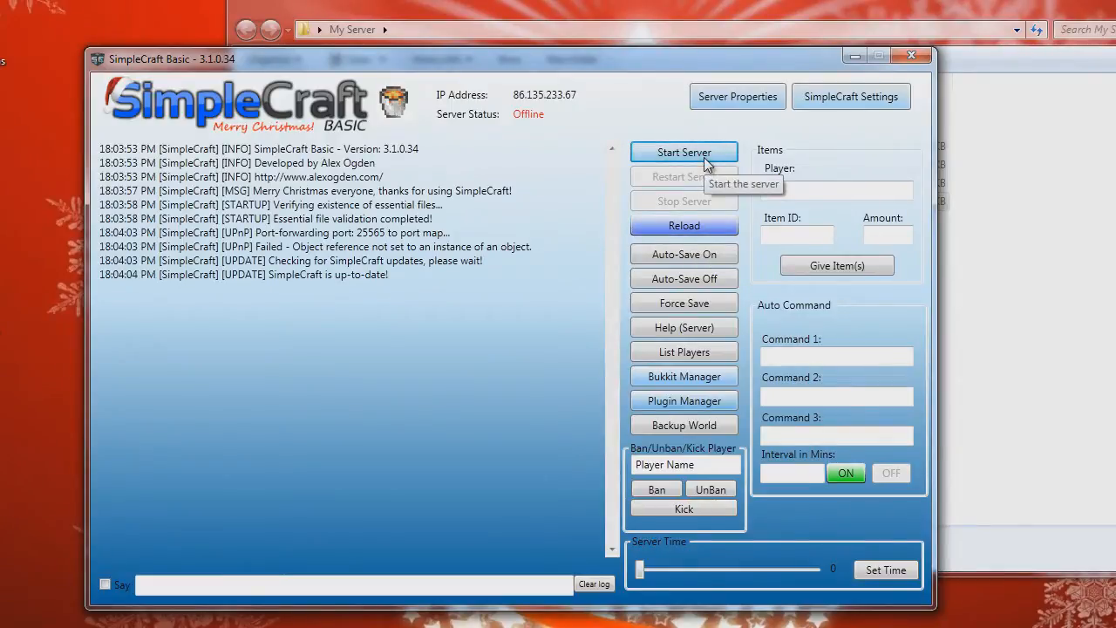
# Step: Try to show the server help while the server is offline
pyautogui.click(699, 222)
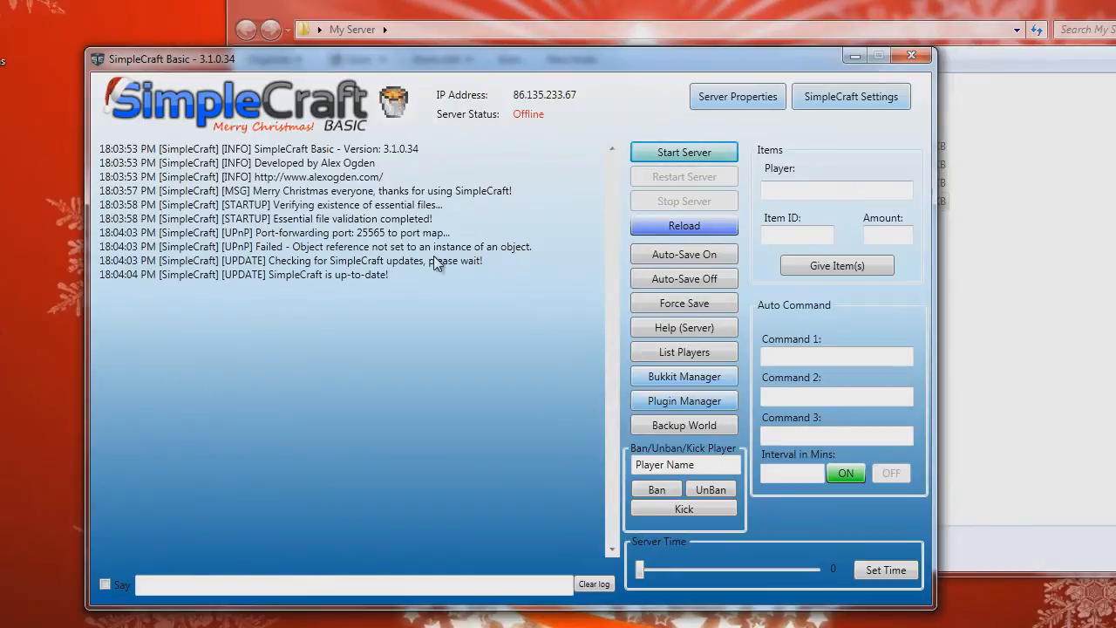
pyautogui.click(730, 230)
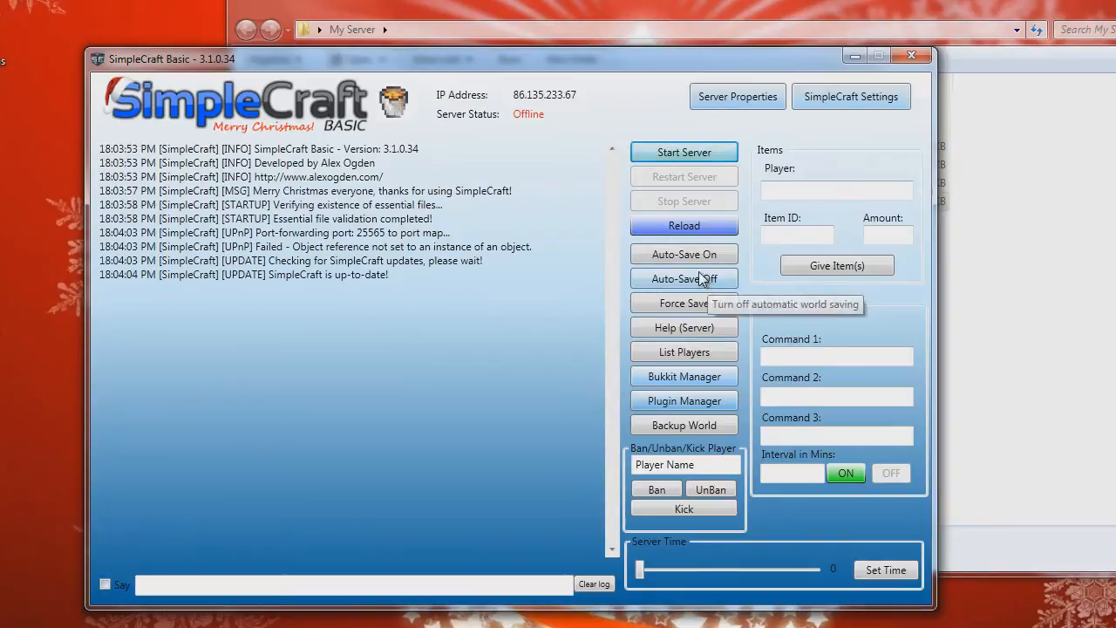
pyautogui.click(694, 331)
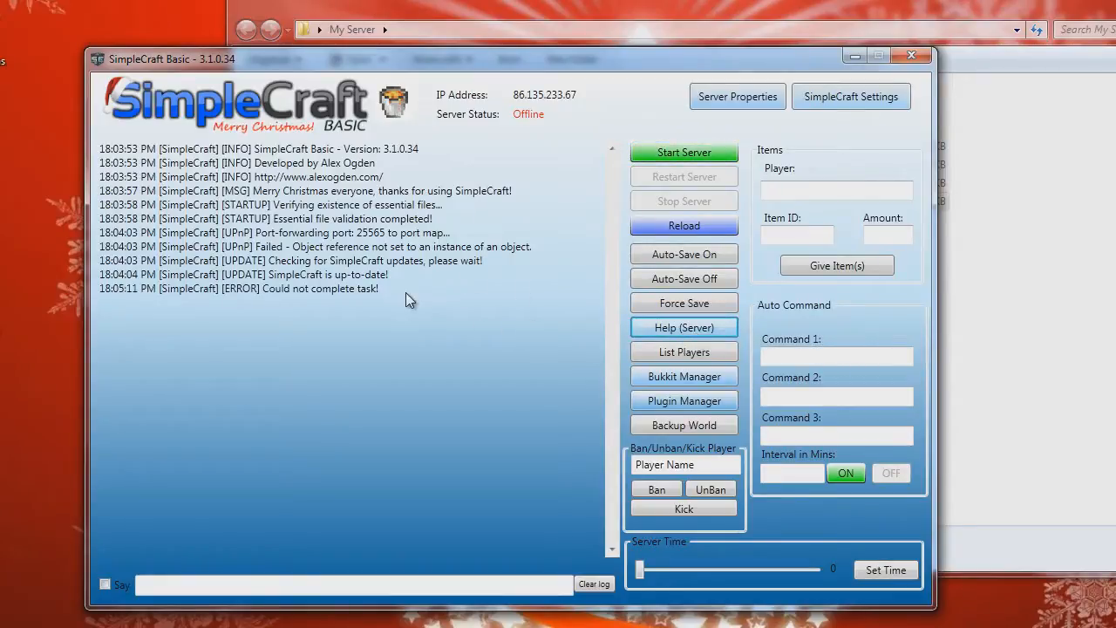
# Step: Start the server, list its help commands in the log and look through them
pyautogui.click(674, 152)
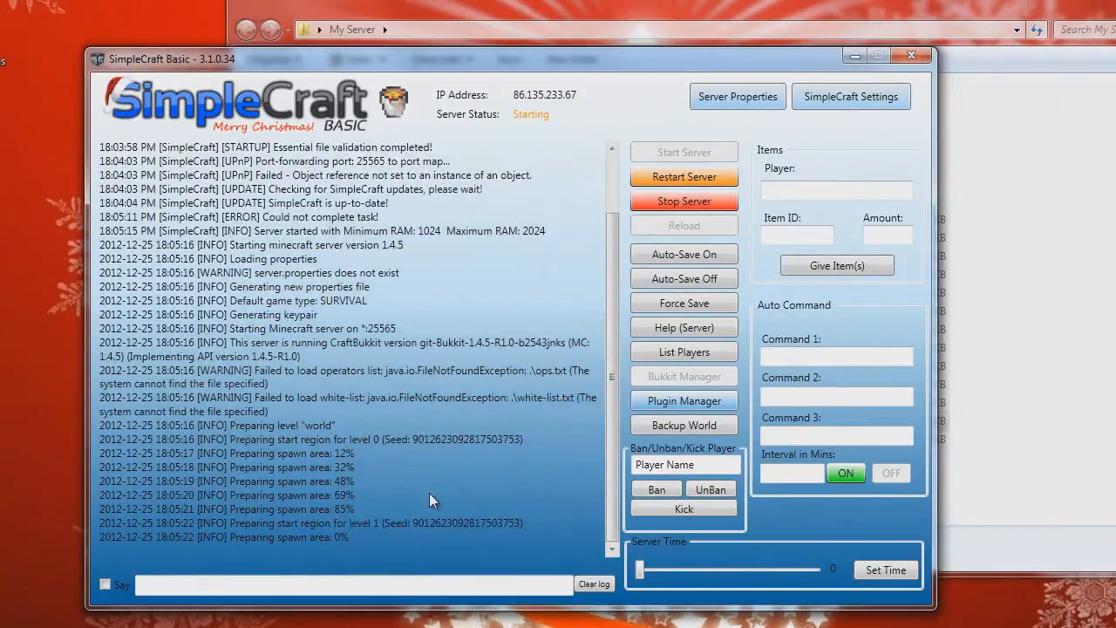
pyautogui.click(705, 329)
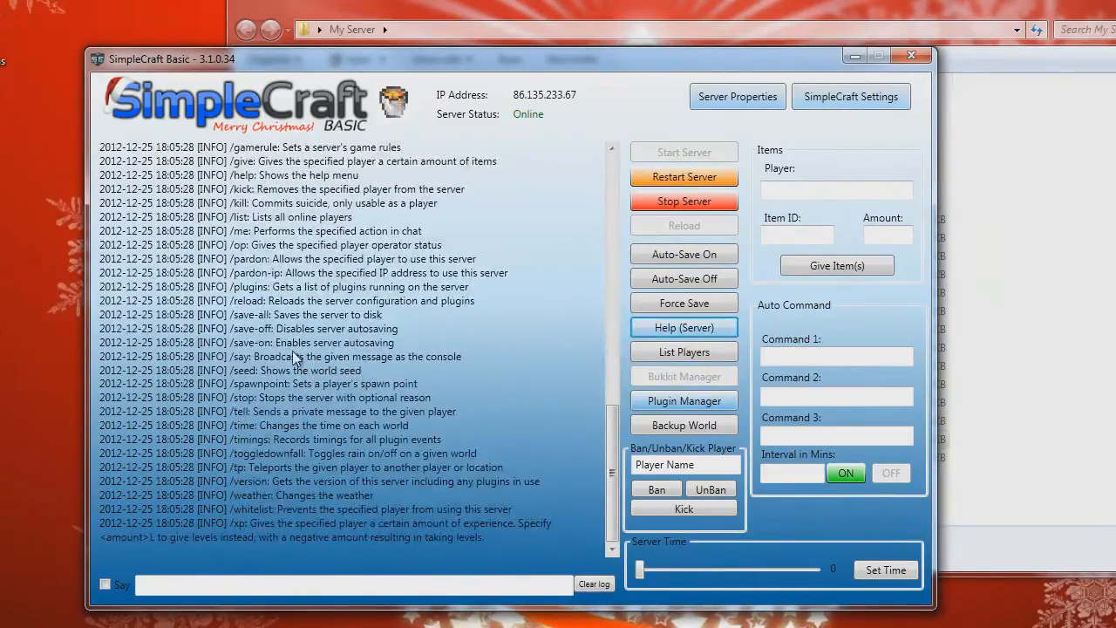
pyautogui.scroll(5, 294, 358)
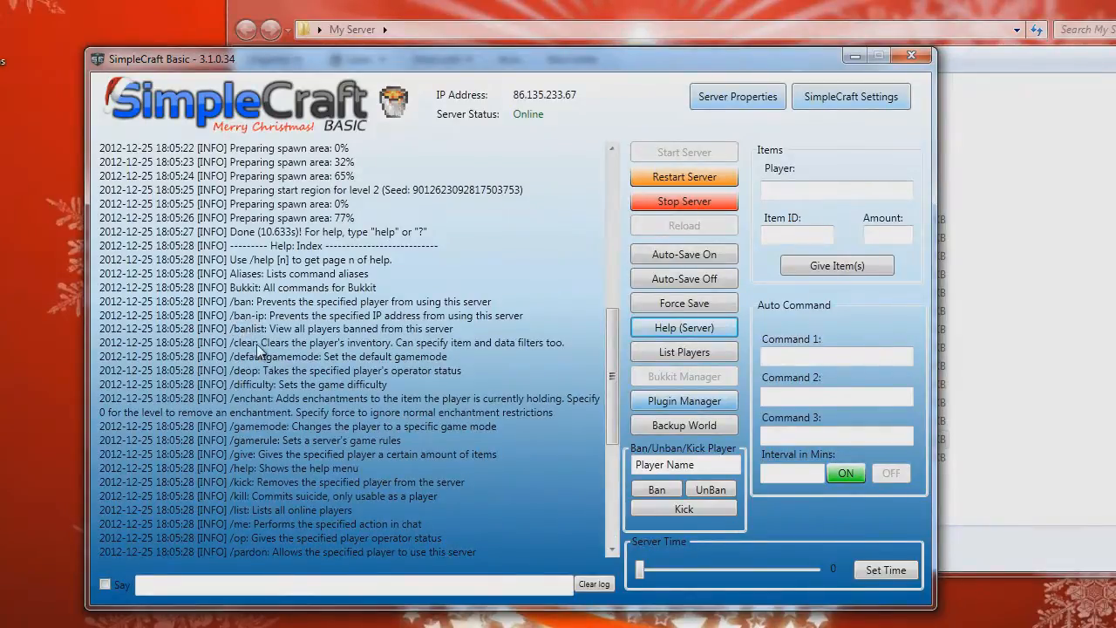
pyautogui.scroll(-7, 275, 426)
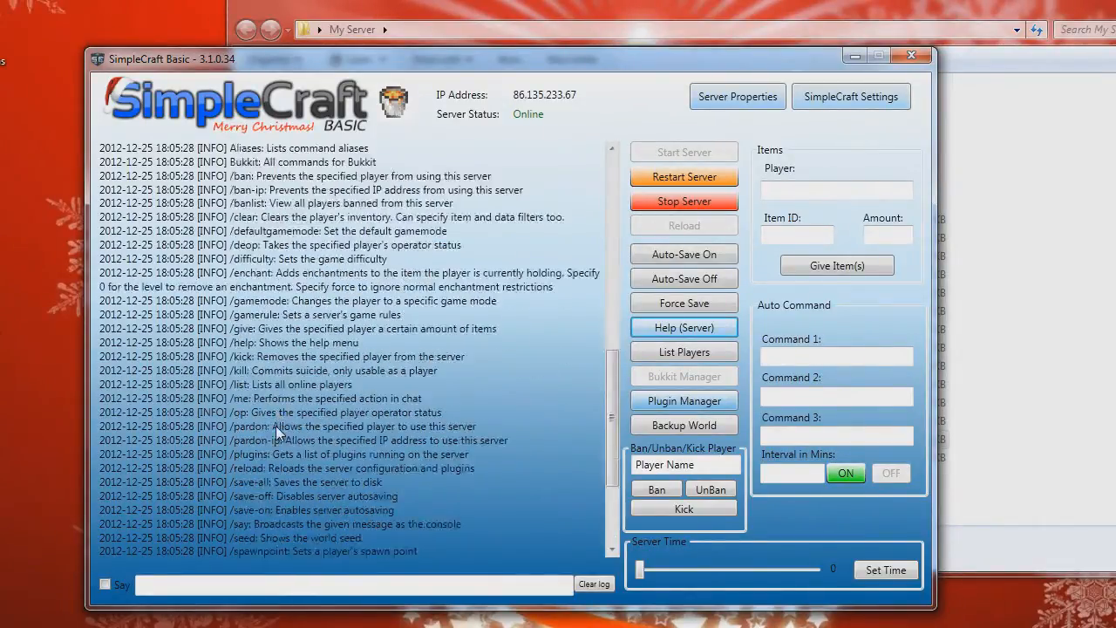
# Step: Stop the server, start and stop it once more, and try to list the players while it is offline
pyautogui.click(684, 196)
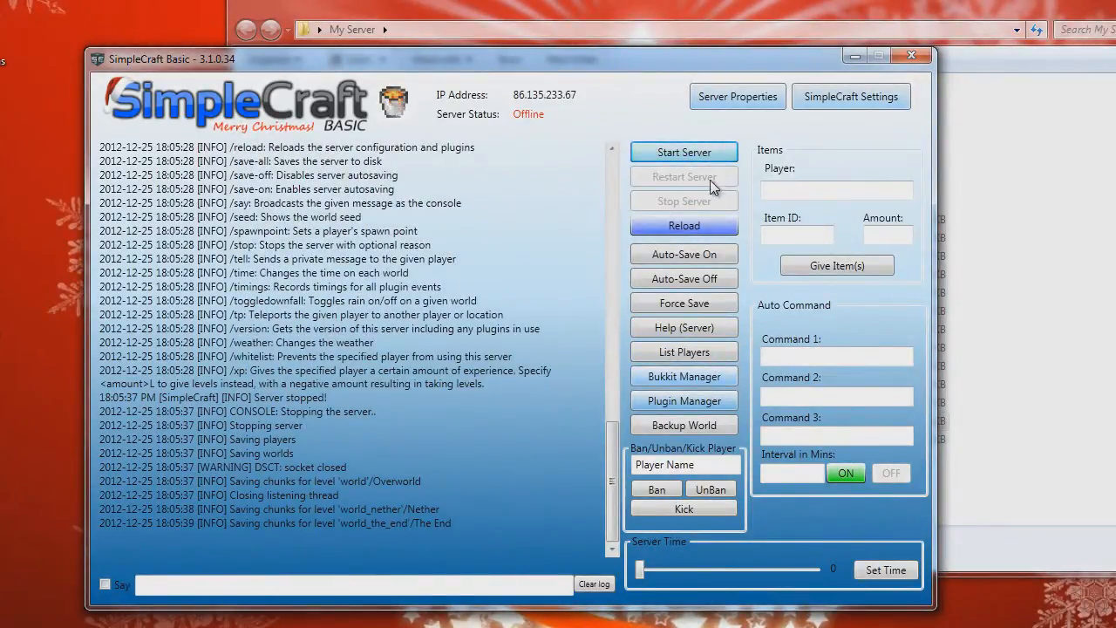
pyautogui.click(695, 157)
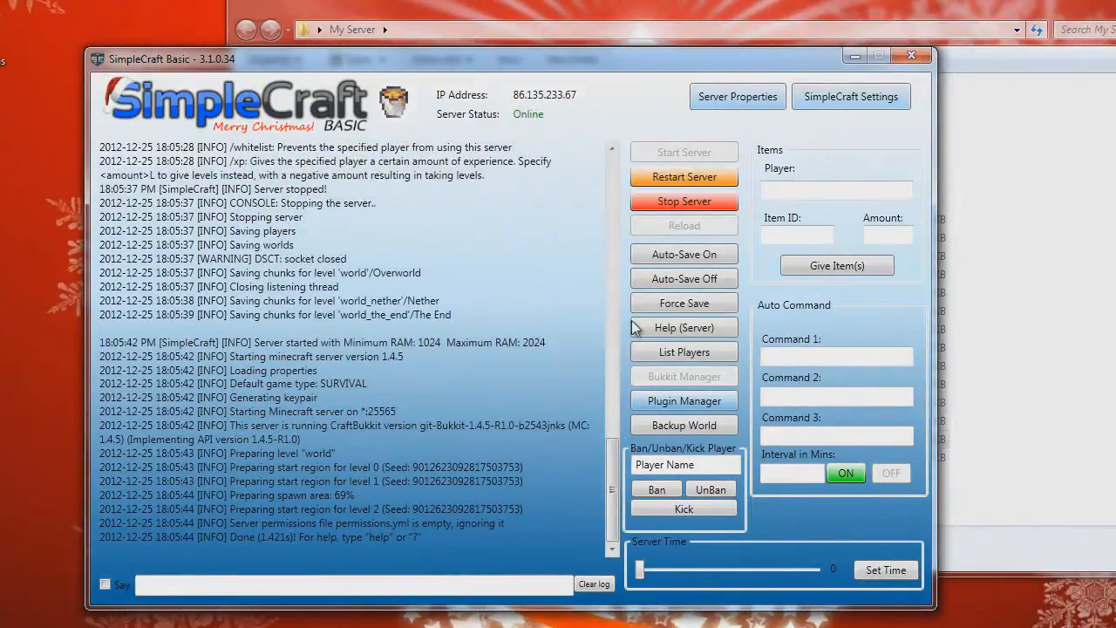
pyautogui.click(681, 202)
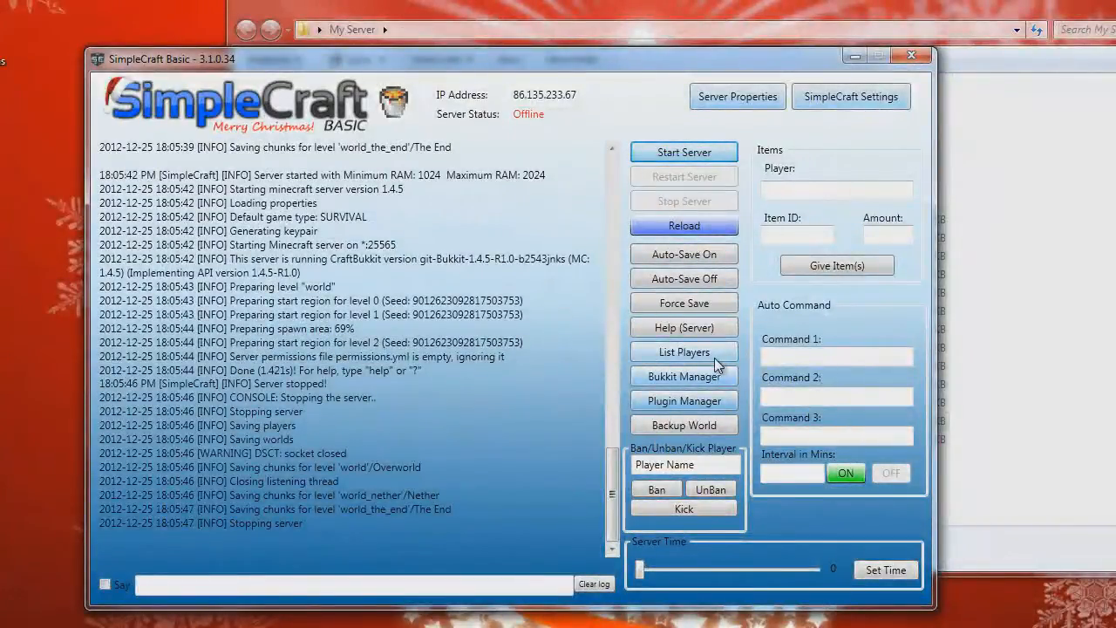
pyautogui.click(717, 357)
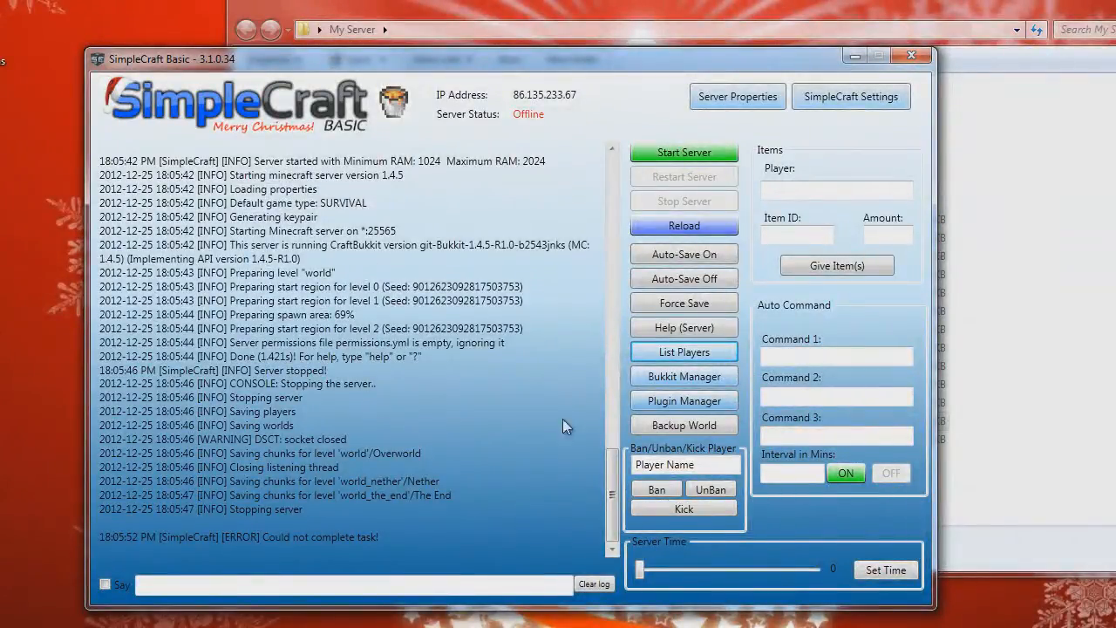
# Step: Open the Bukkit Update Manager, check the current game version in the Minecraft Launcher news and close the launcher
pyautogui.click(668, 378)
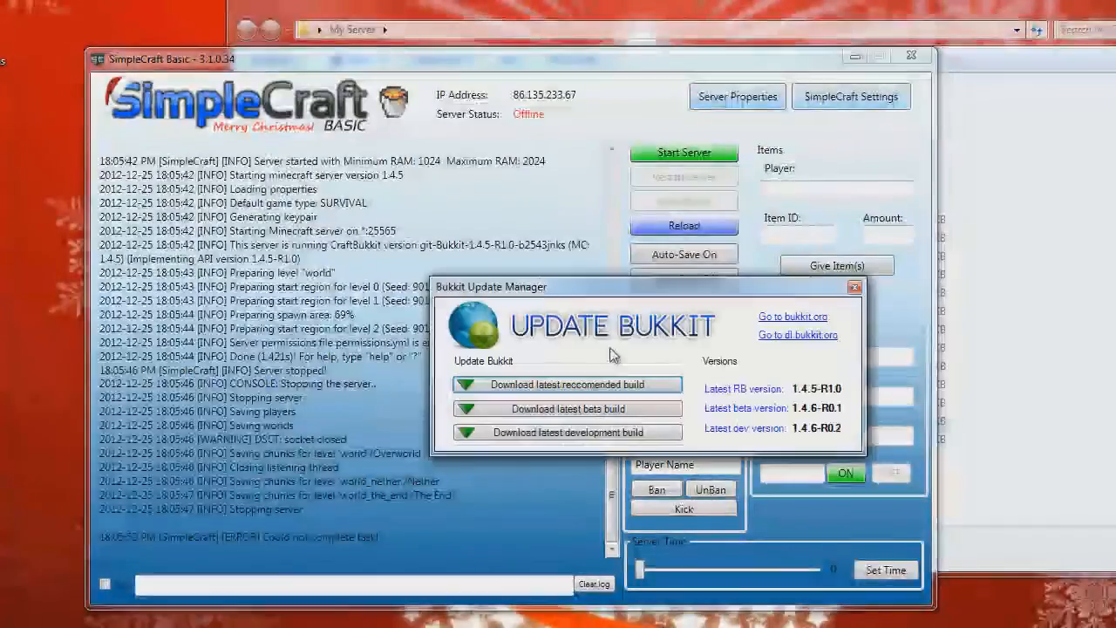
pyautogui.moveTo(687, 286); pyautogui.dragTo(700, 232)
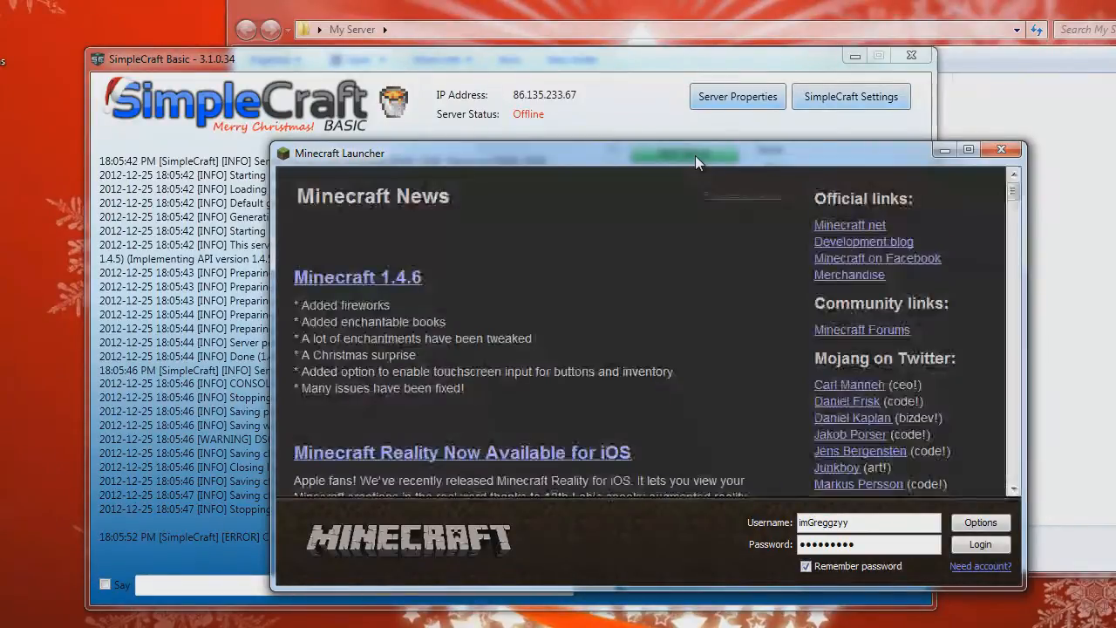
pyautogui.moveTo(497, 163); pyautogui.dragTo(488, 214)
pyautogui.moveTo(401, 198); pyautogui.dragTo(388, 226)
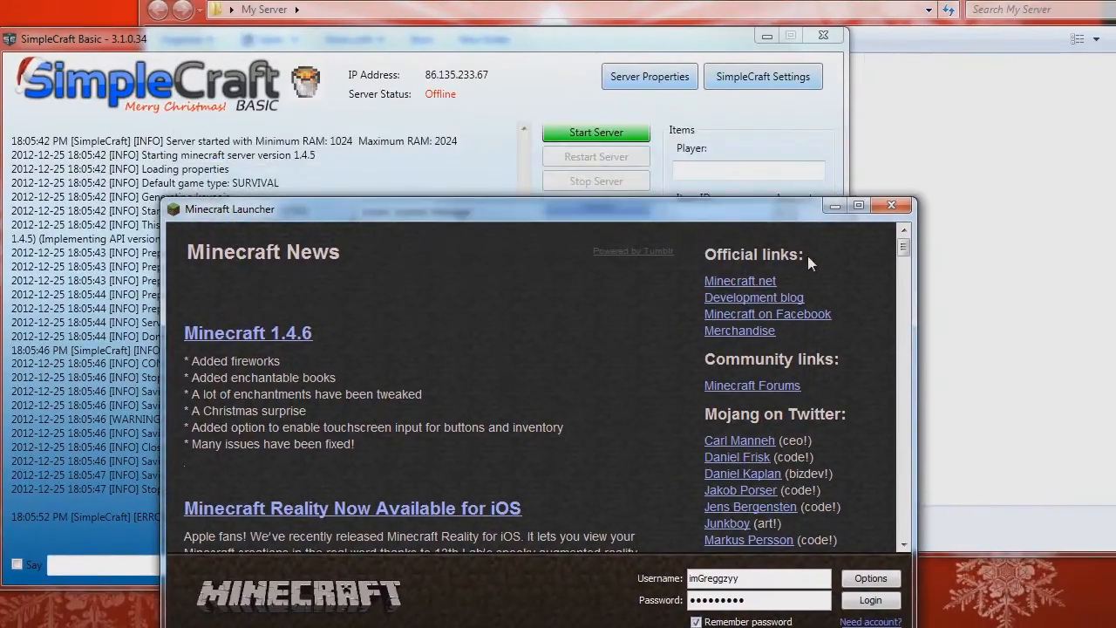
pyautogui.click(891, 205)
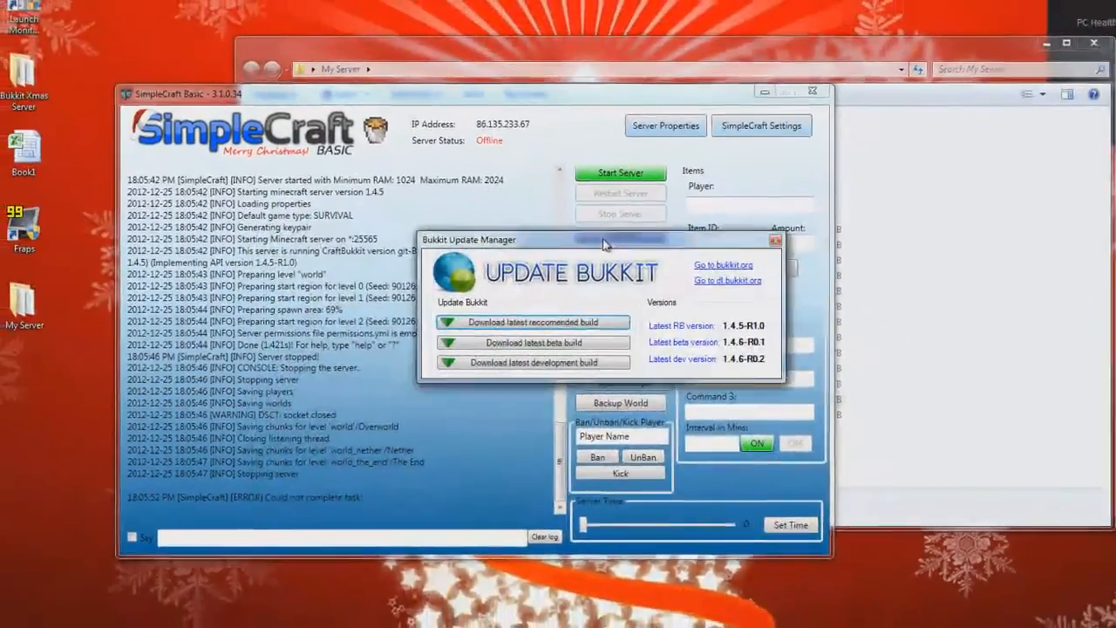
# Step: Download the latest development build of Bukkit and return to the SimpleCraft main window
pyautogui.moveTo(604, 244); pyautogui.dragTo(592, 248)
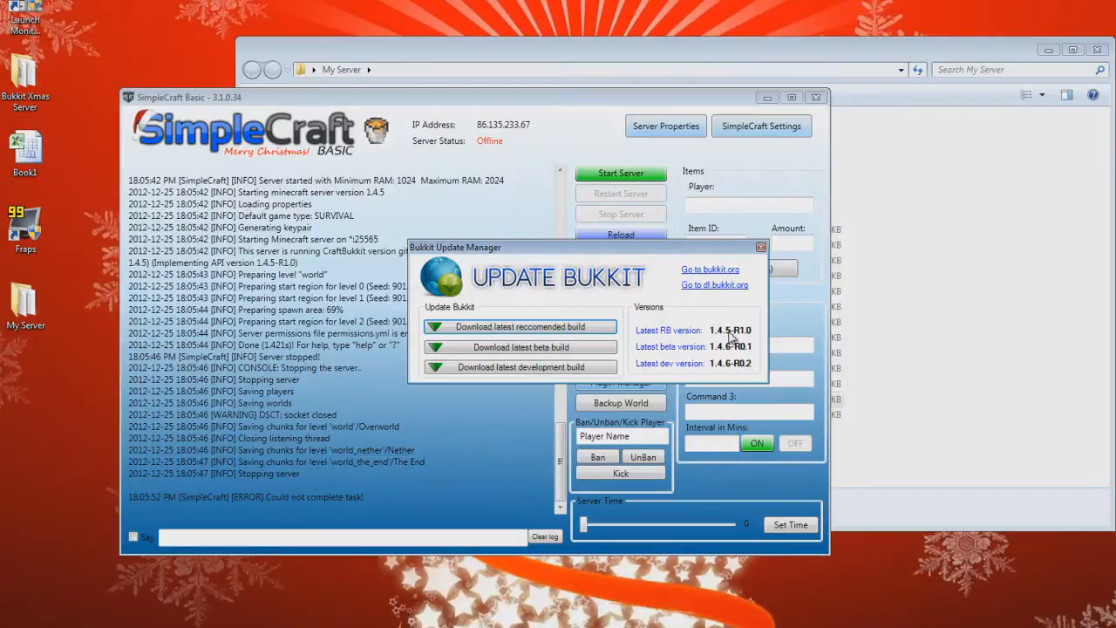
pyautogui.click(541, 367)
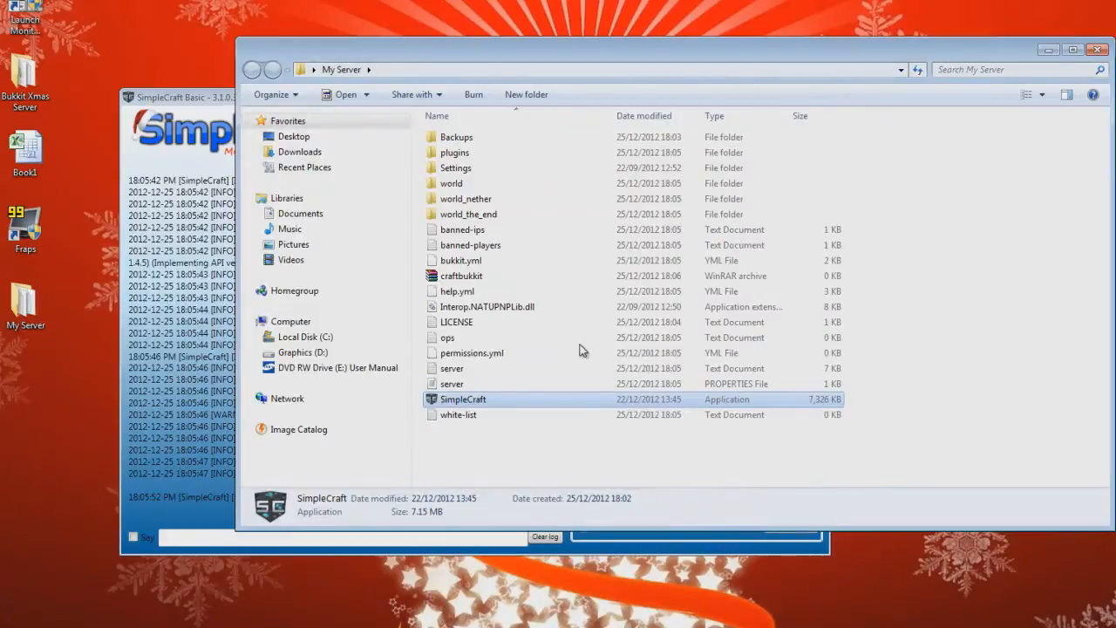
pyautogui.click(182, 91)
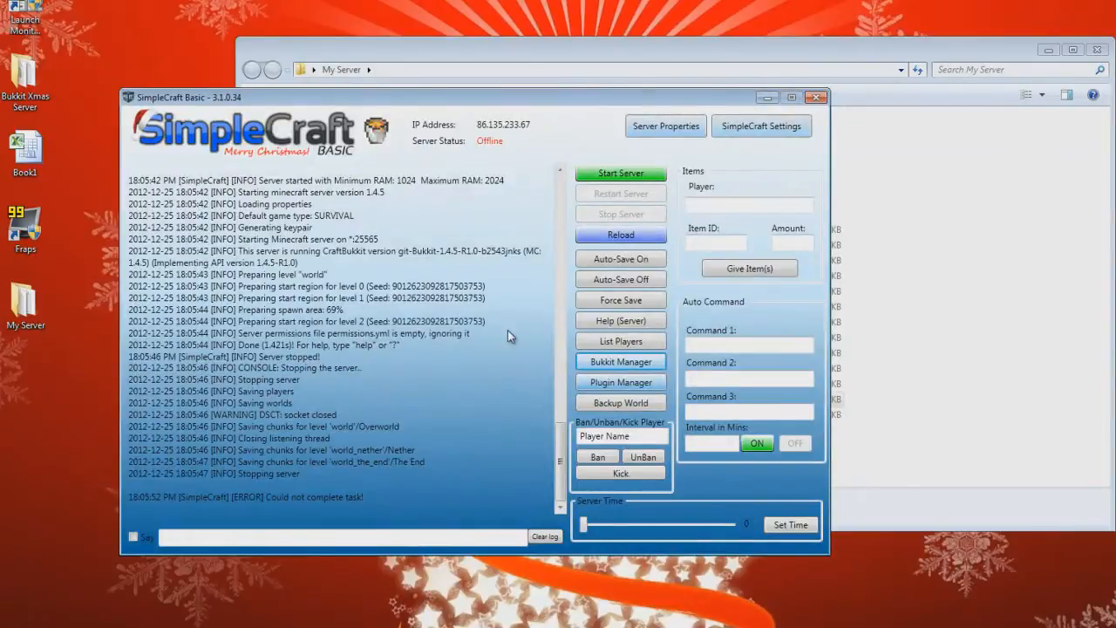
# Step: Relaunch SimpleCraft from the My Server folder and decline the survey, setting it not to show again
pyautogui.click(816, 99)
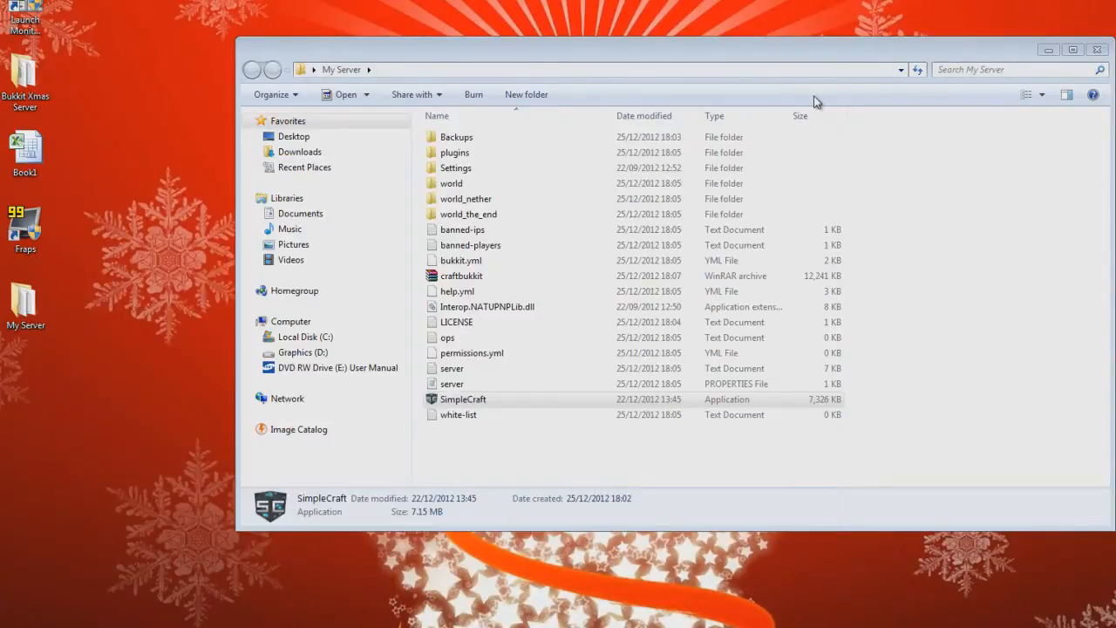
pyautogui.doubleClick(490, 399)
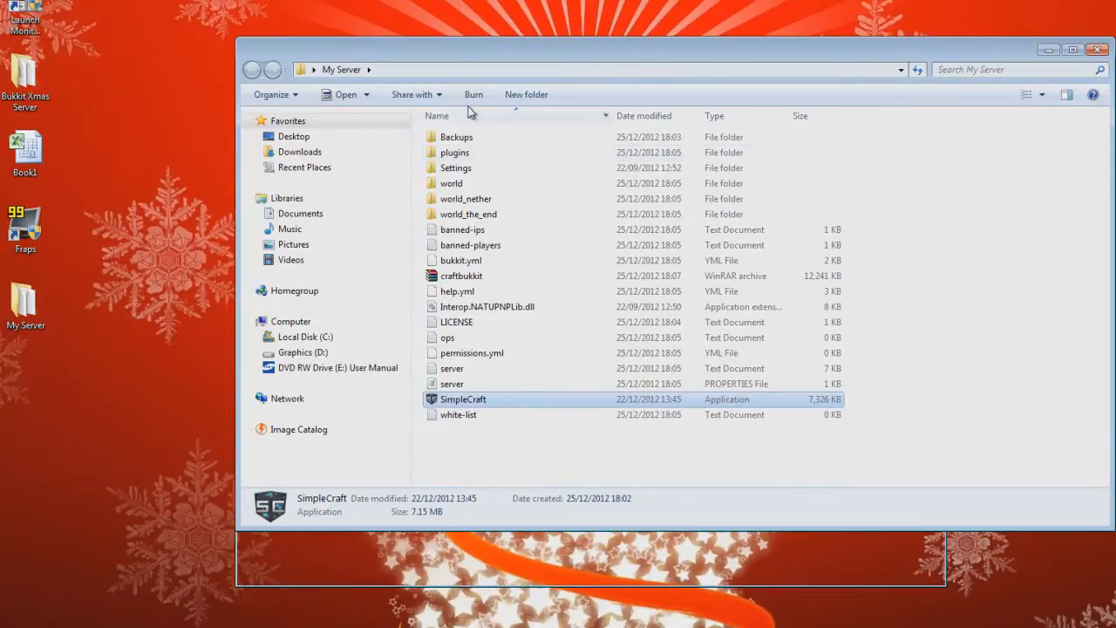
pyautogui.moveTo(462, 52); pyautogui.dragTo(387, 115)
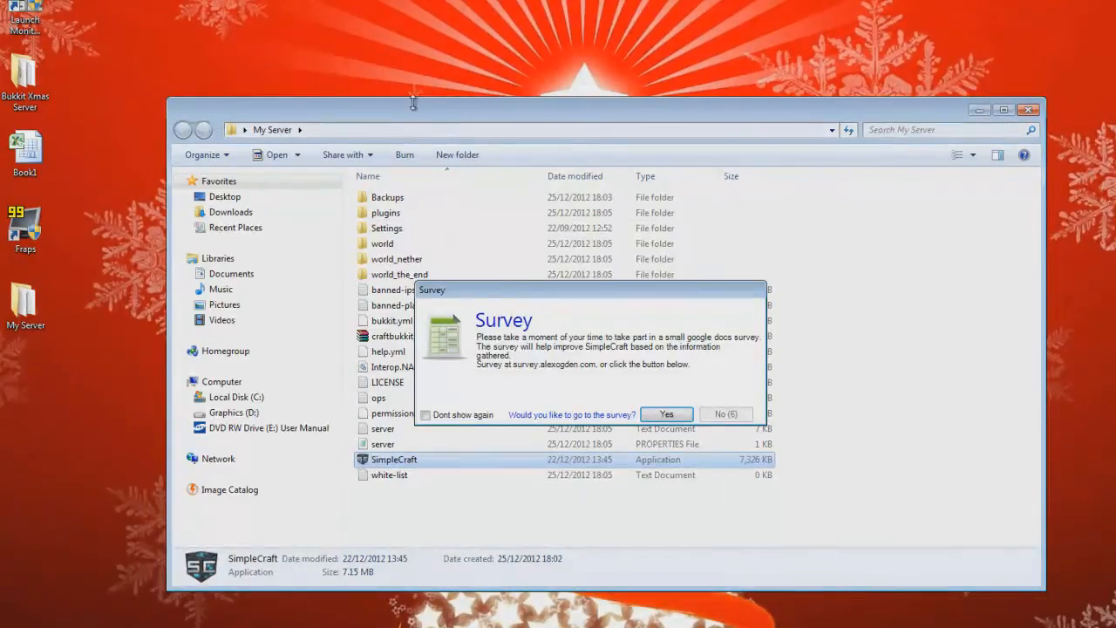
pyautogui.moveTo(415, 112); pyautogui.dragTo(249, 74)
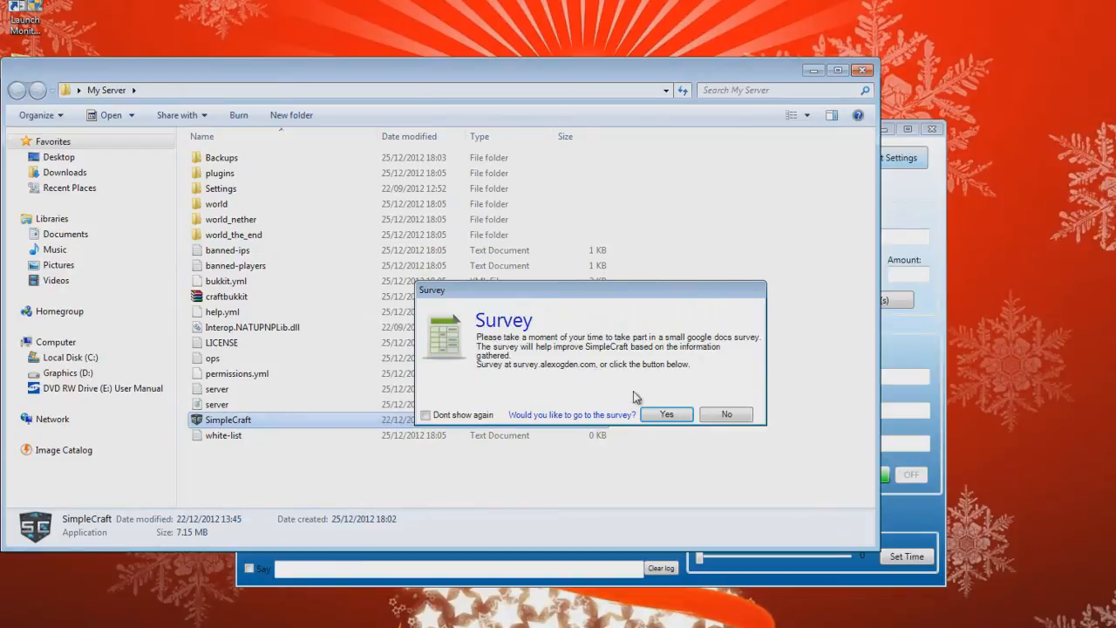
pyautogui.click(466, 417)
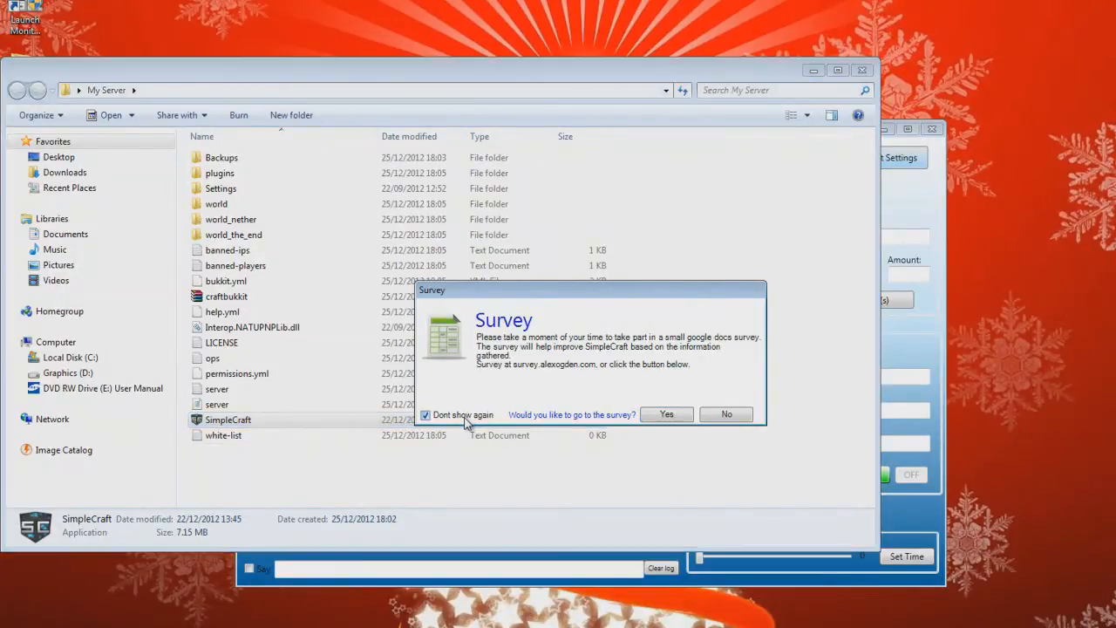
pyautogui.click(715, 417)
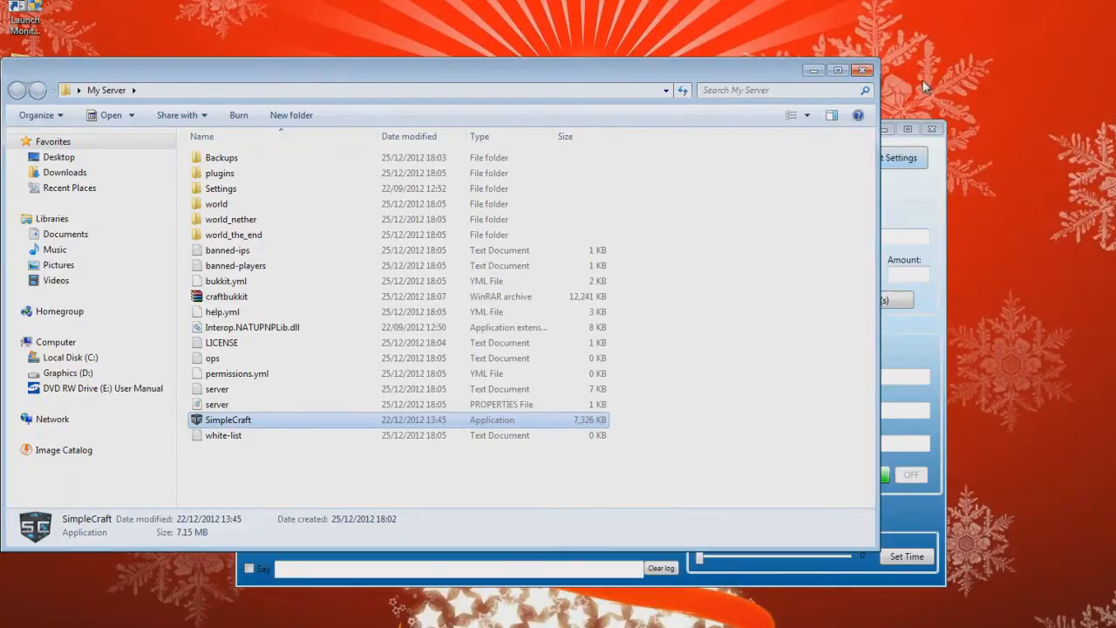
# Step: Close the My Server folder window, reposition SimpleCraft and start the server on the downloaded build
pyautogui.click(861, 71)
pyautogui.moveTo(710, 125); pyautogui.dragTo(628, 95)
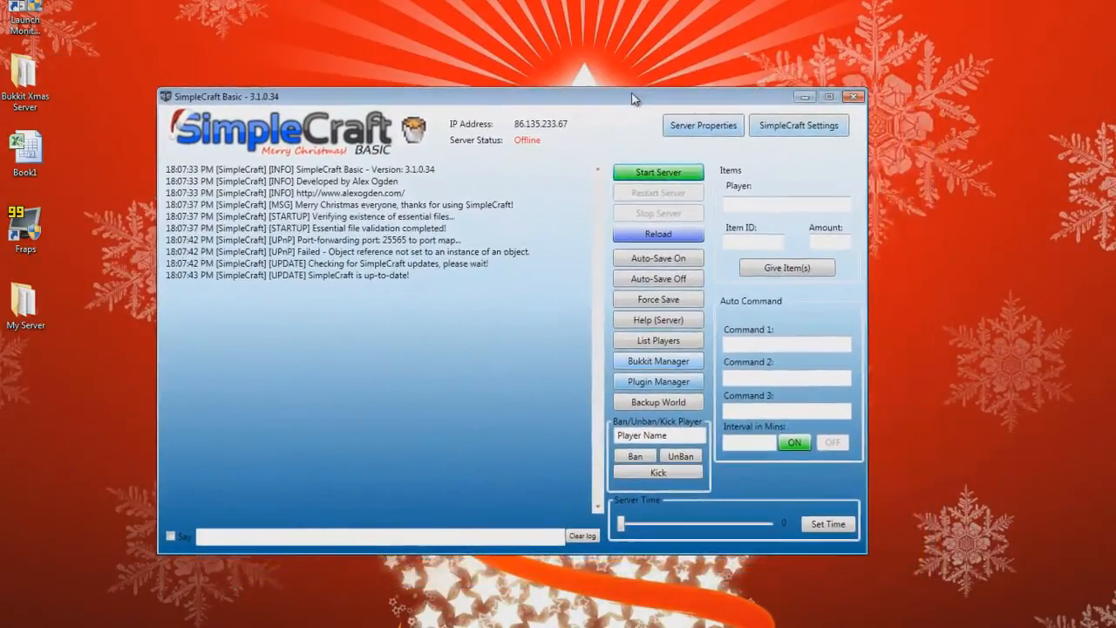
pyautogui.click(659, 173)
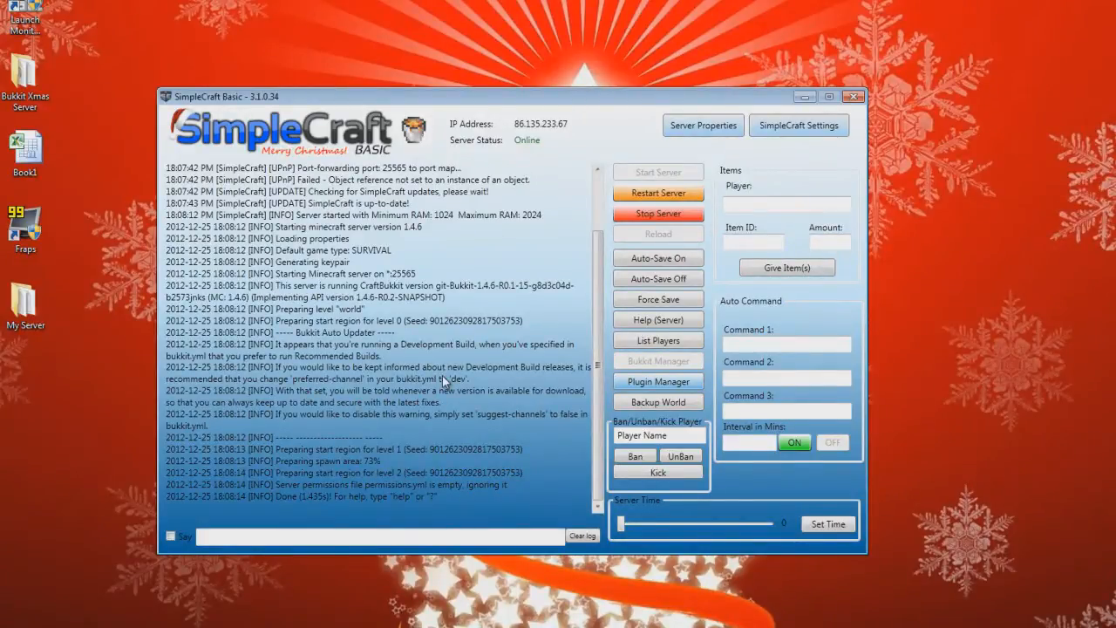
# Step: Open the server properties, move the window aside and set the server name to "Stimulate Arts Private Server"
pyautogui.click(730, 129)
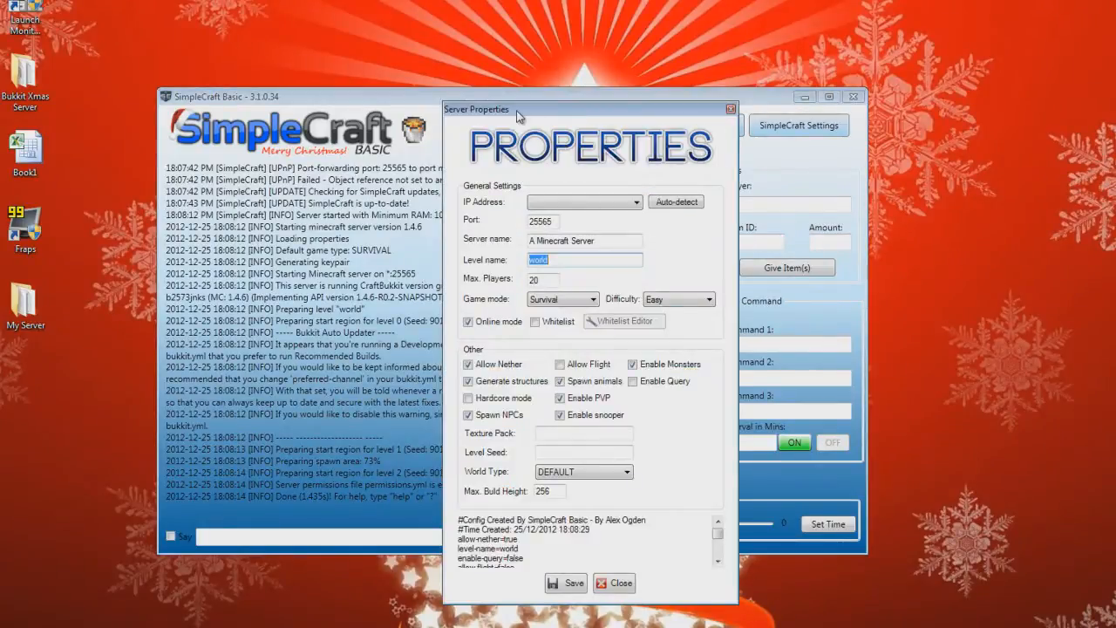
pyautogui.moveTo(572, 107); pyautogui.dragTo(372, 88)
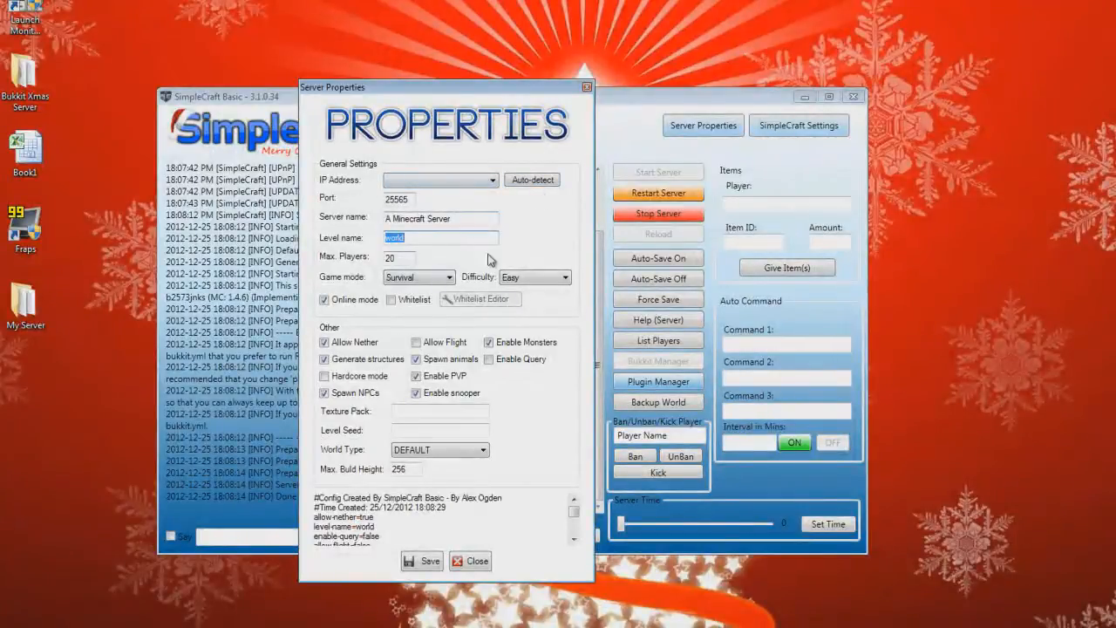
pyautogui.moveTo(492, 219); pyautogui.dragTo(385, 219)
pyautogui.click(493, 223)
pyautogui.moveTo(493, 222); pyautogui.dragTo(385, 220)
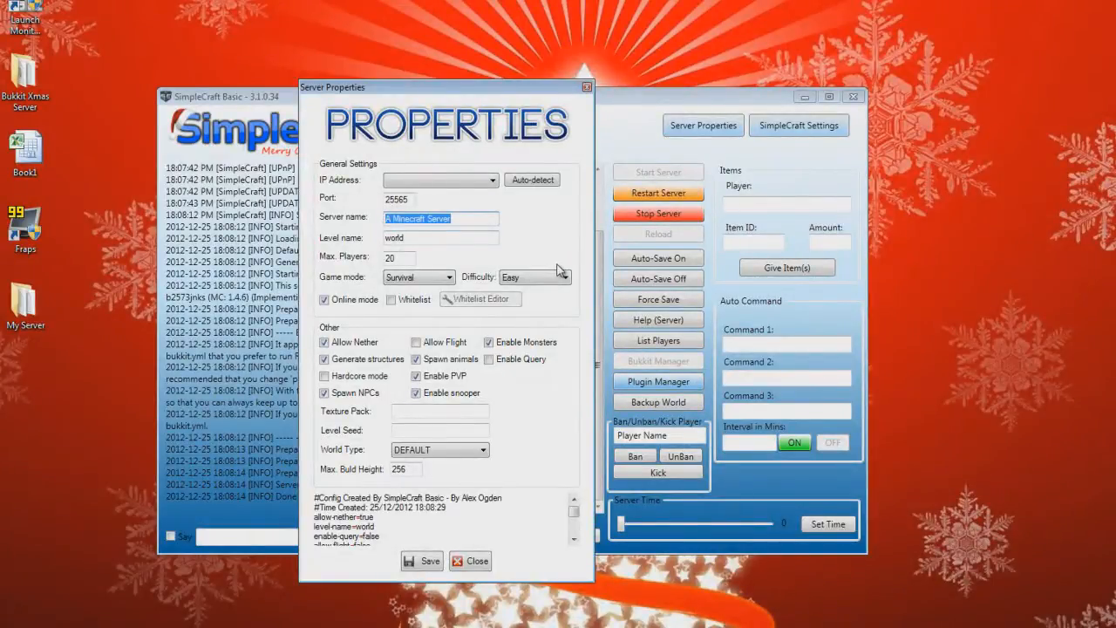
pyautogui.write('Sim')
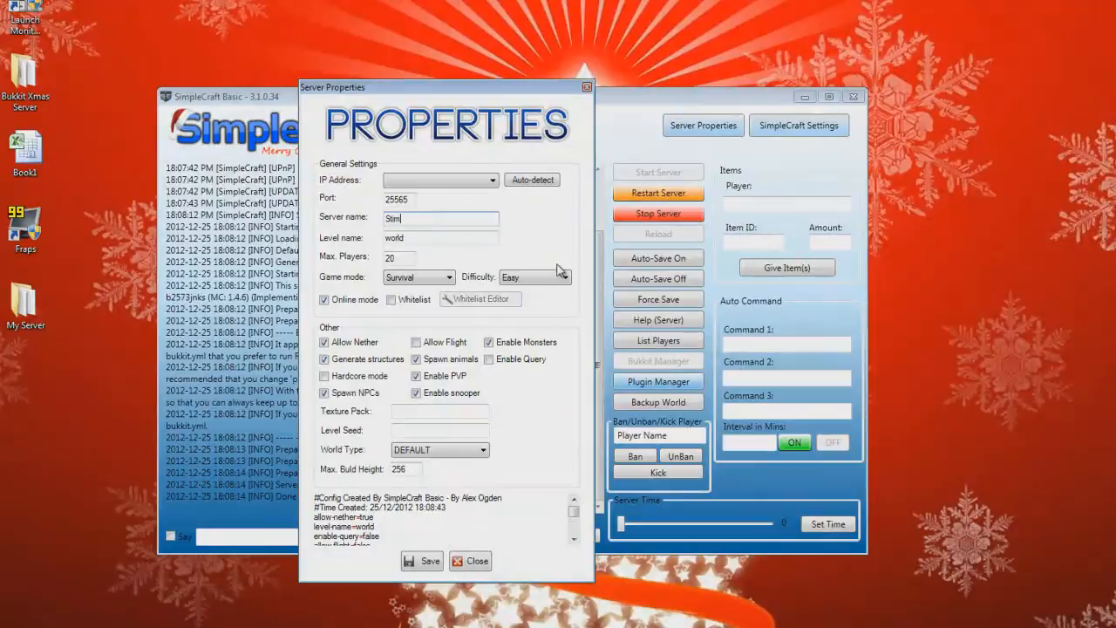
pyautogui.write('ulate A')
pyautogui.write('rts ')
pyautogui.write('PO')
pyautogui.write('ivate Server')
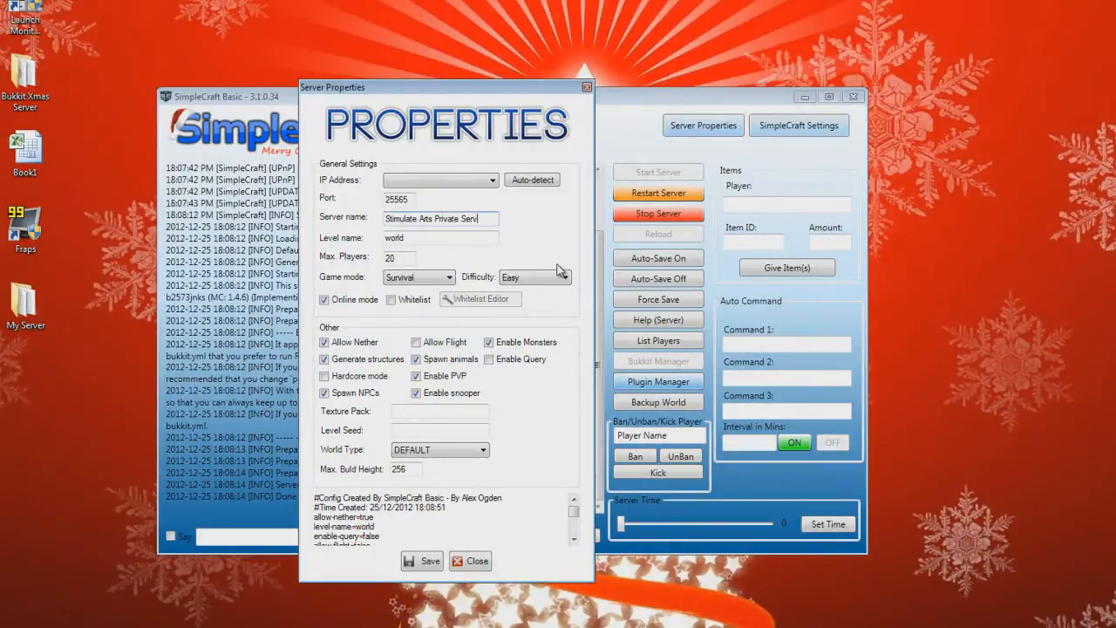
# Step: Review the level name and maximum players, then set the server difficulty to Normal
pyautogui.moveTo(416, 243); pyautogui.dragTo(366, 243)
pyautogui.click(412, 240)
pyautogui.doubleClick(393, 259)
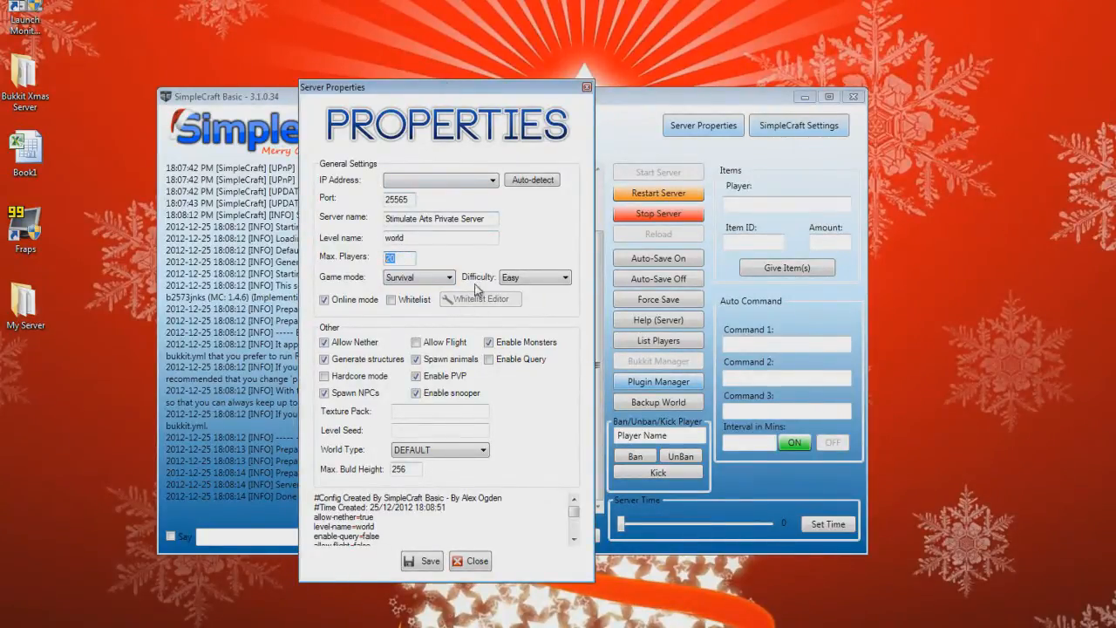
pyautogui.click(532, 279)
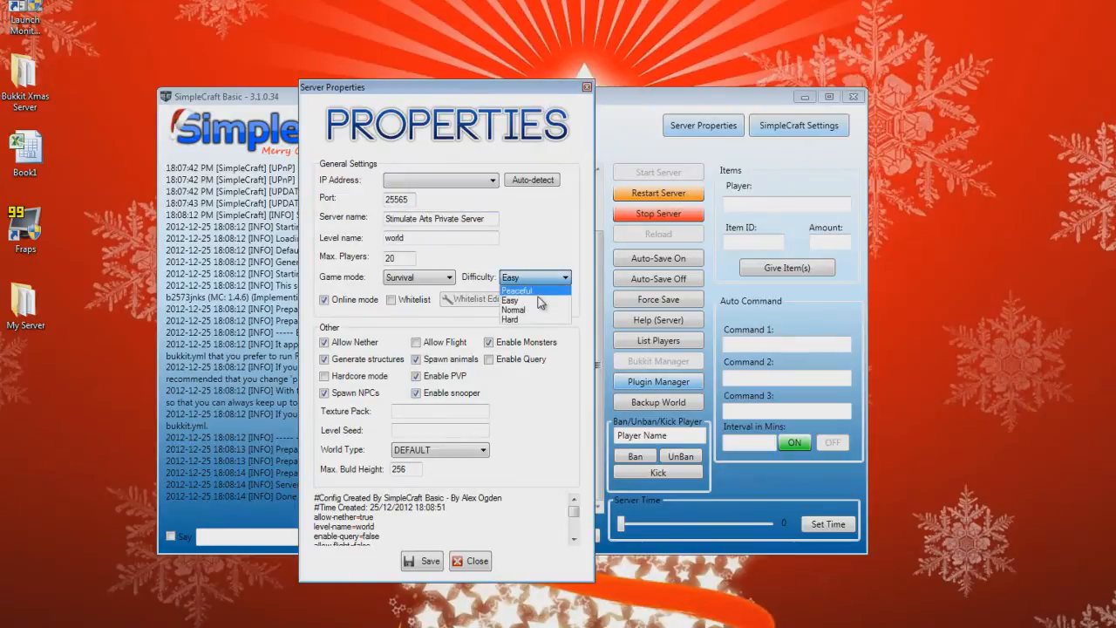
pyautogui.click(533, 309)
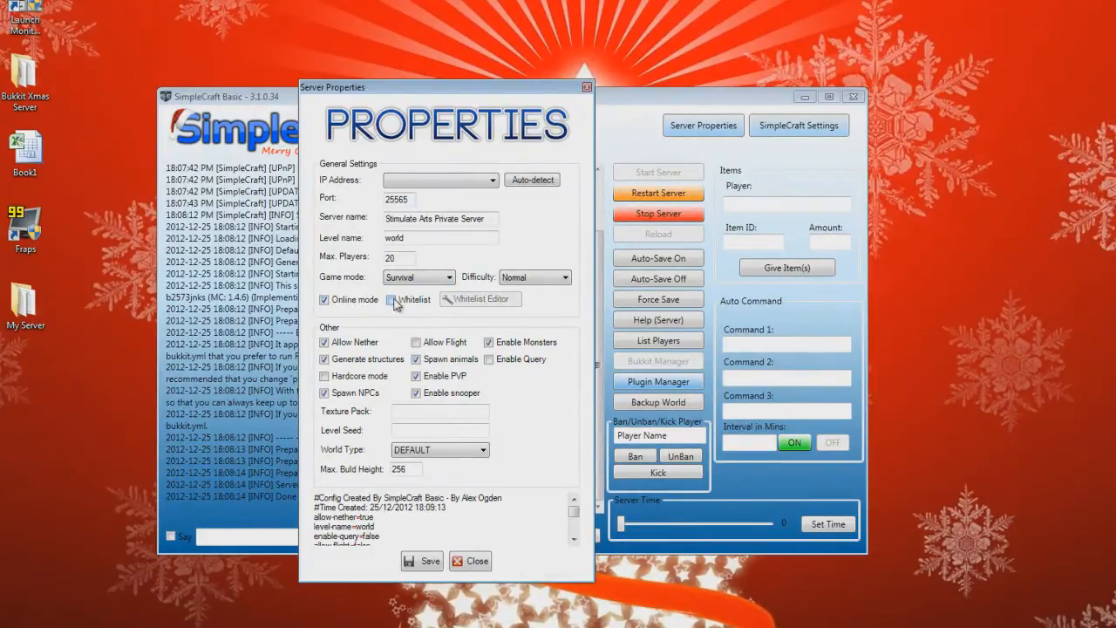
# Step: Enable the whitelist and add the player's username to it in the Whitelist Editor
pyautogui.click(393, 302)
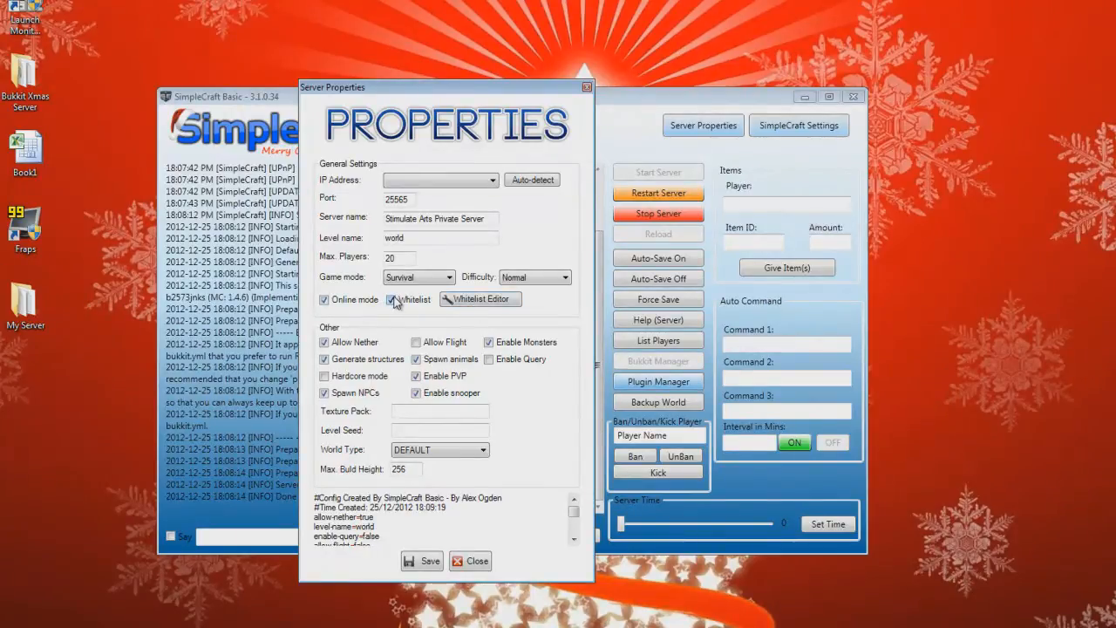
pyautogui.click(477, 300)
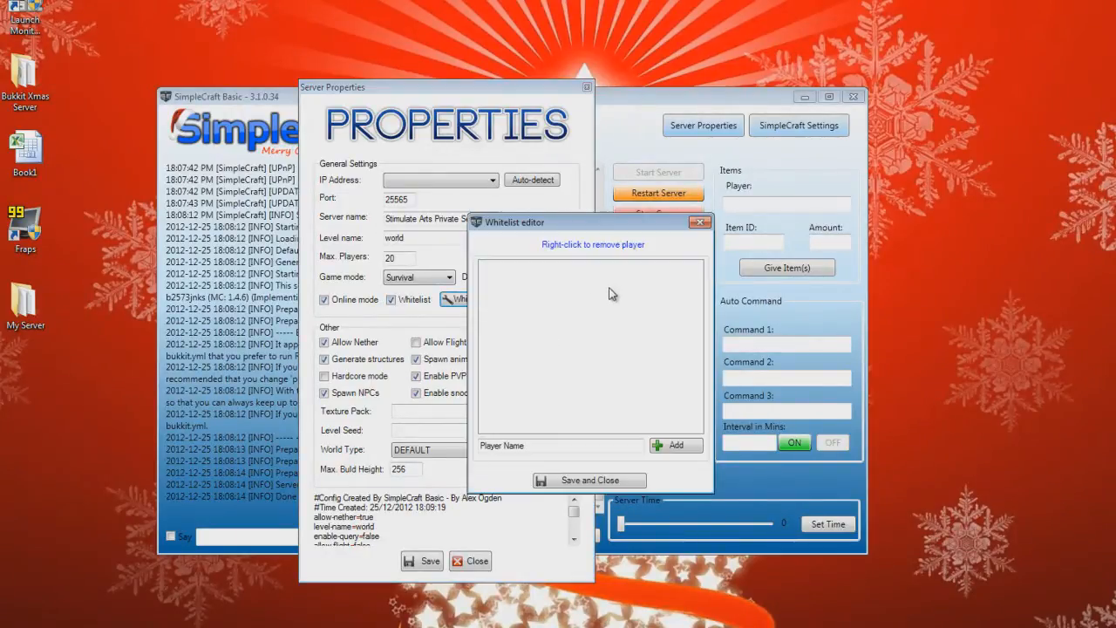
pyautogui.moveTo(584, 446); pyautogui.dragTo(370, 448)
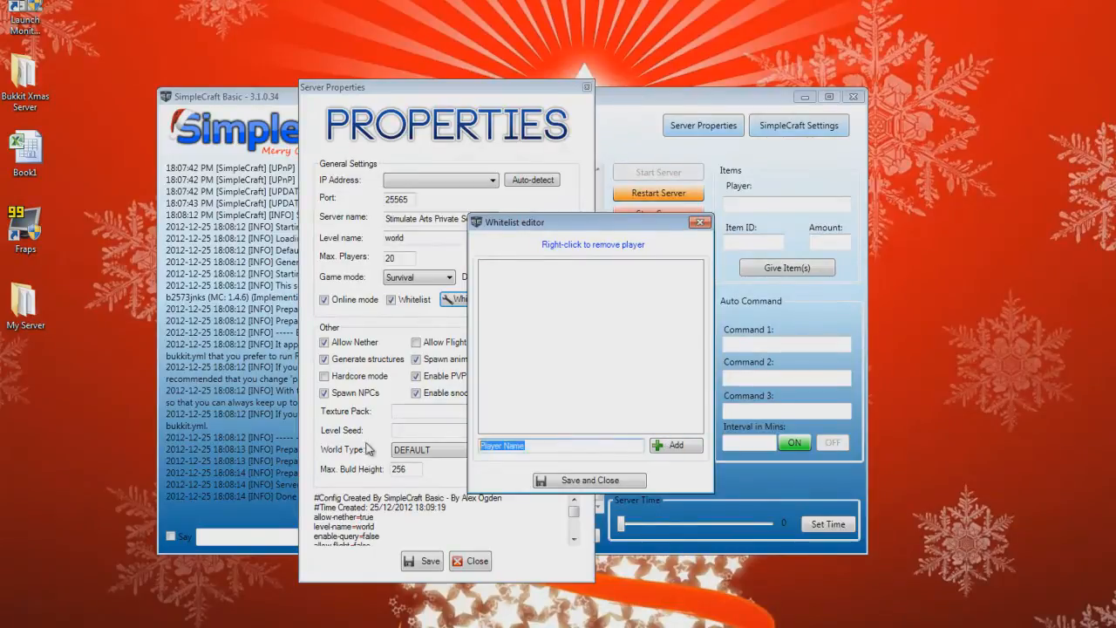
pyautogui.write('imGreggzyy')
pyautogui.moveTo(547, 446); pyautogui.dragTo(460, 448)
pyautogui.click(555, 449)
pyautogui.click(677, 445)
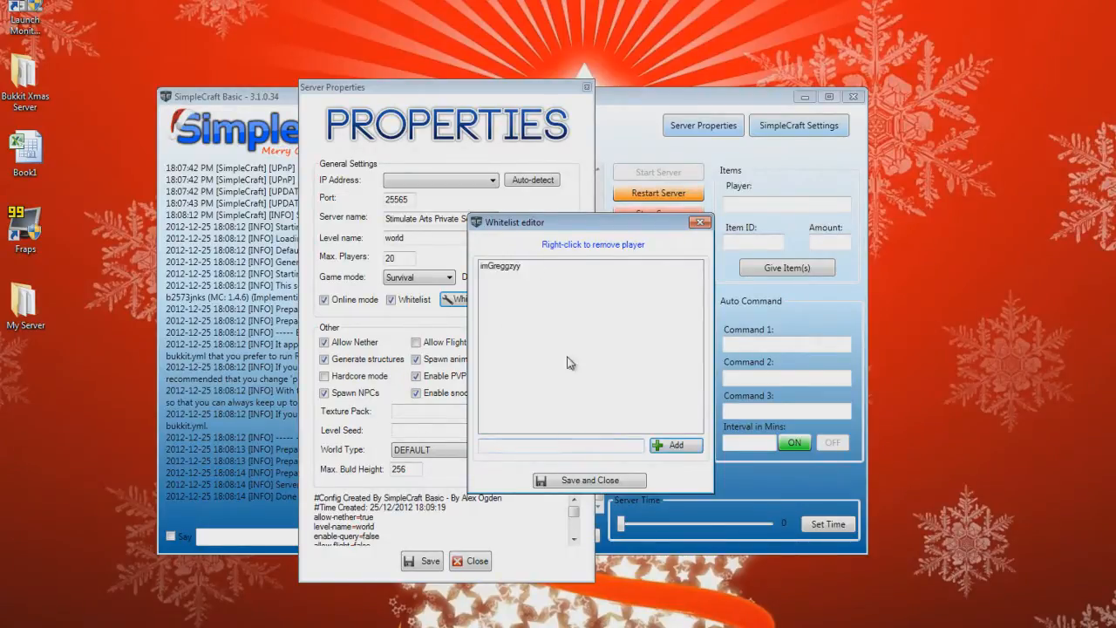
# Step: Save and close the whitelist, agreeing to add the server developer as an allowed player
pyautogui.click(606, 482)
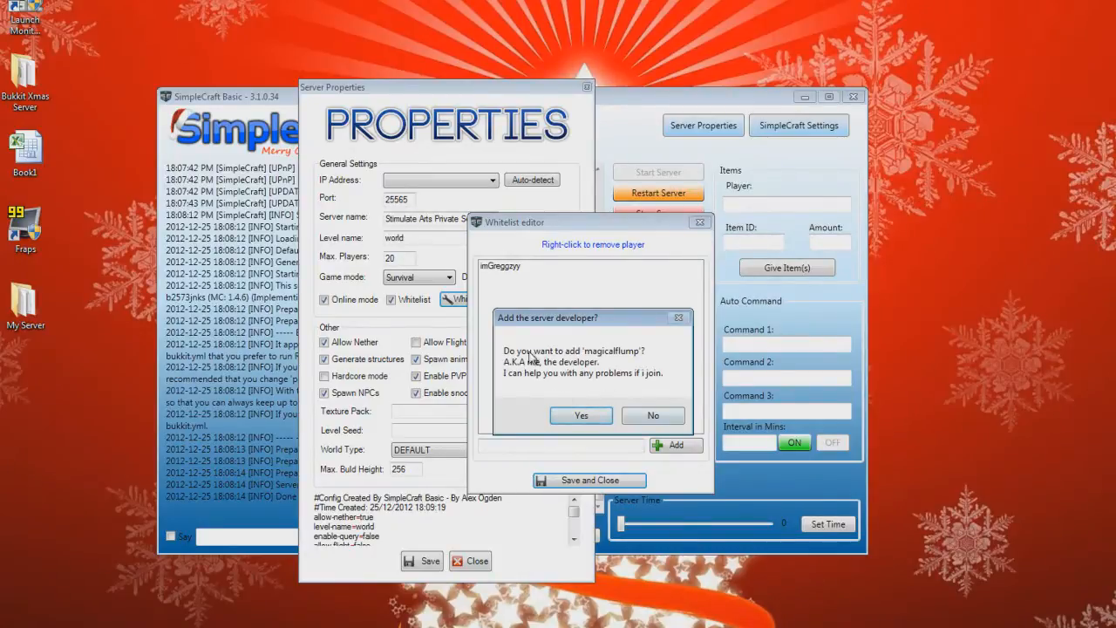
pyautogui.moveTo(602, 327); pyautogui.dragTo(545, 290)
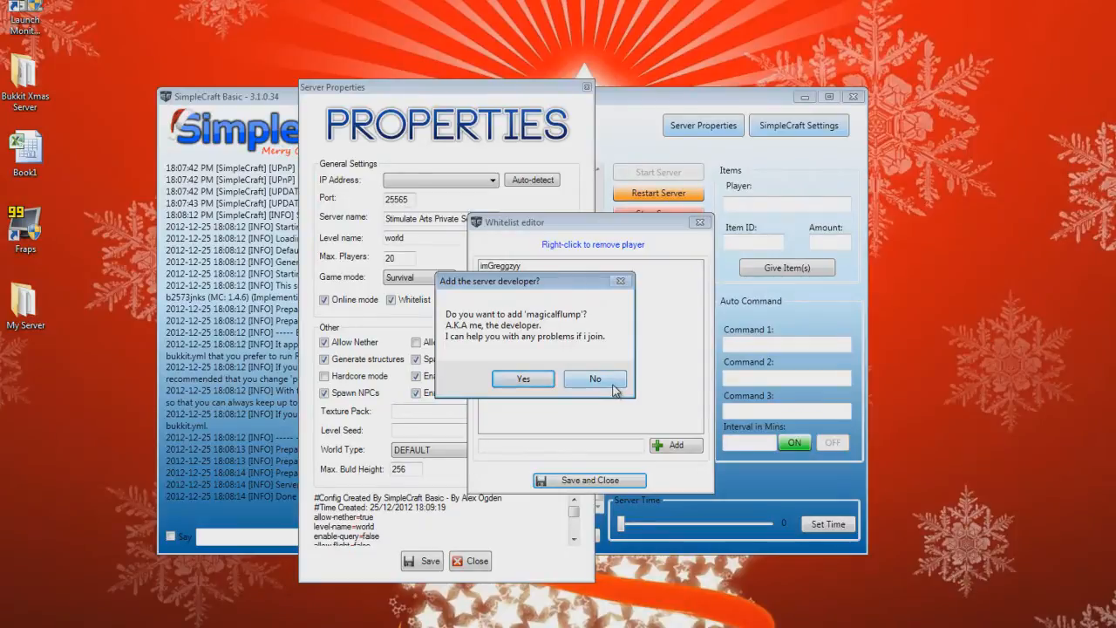
pyautogui.moveTo(568, 282); pyautogui.dragTo(613, 290)
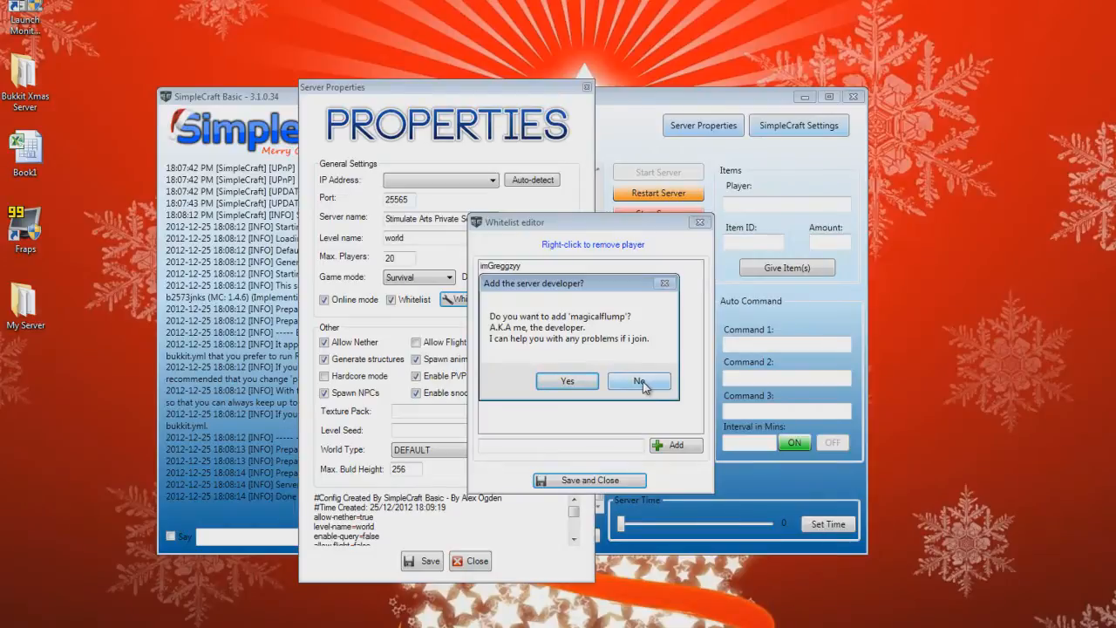
pyautogui.click(567, 384)
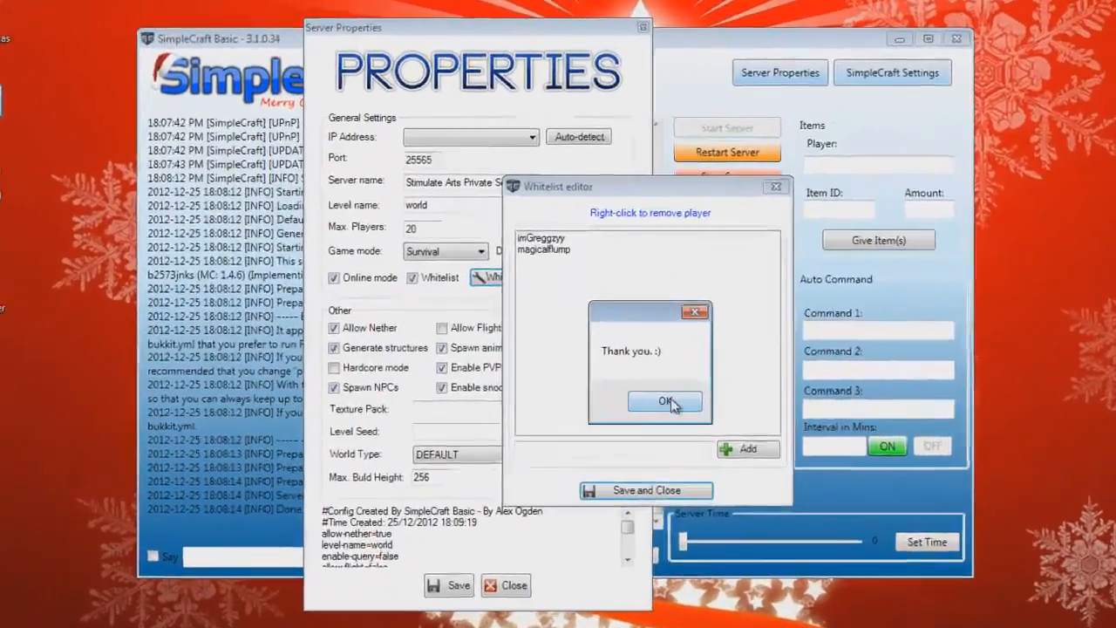
pyautogui.click(668, 403)
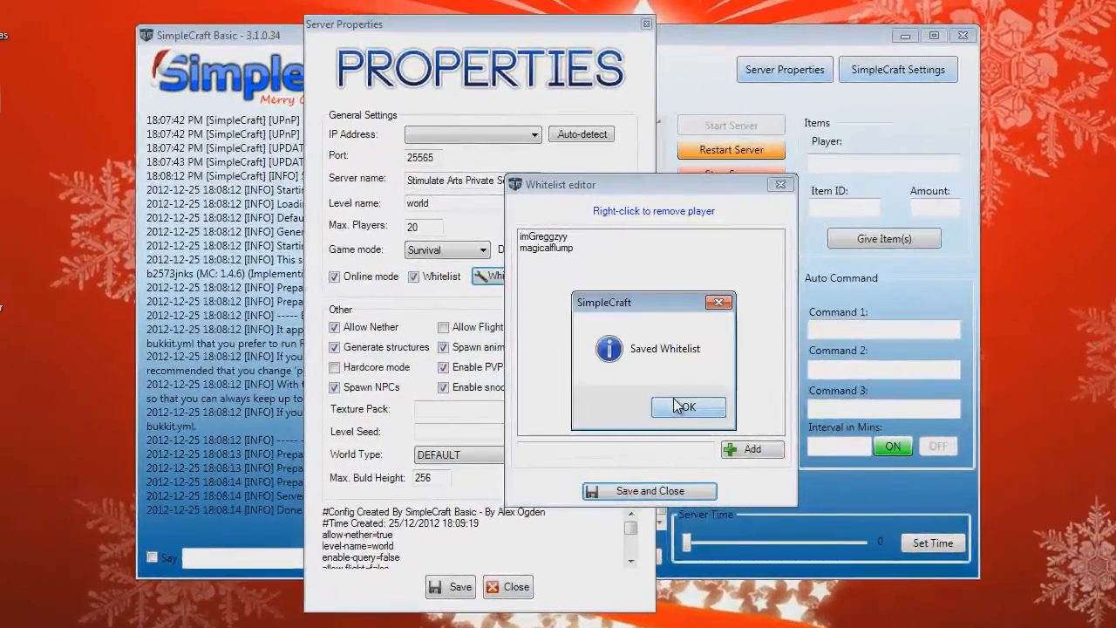
pyautogui.click(678, 407)
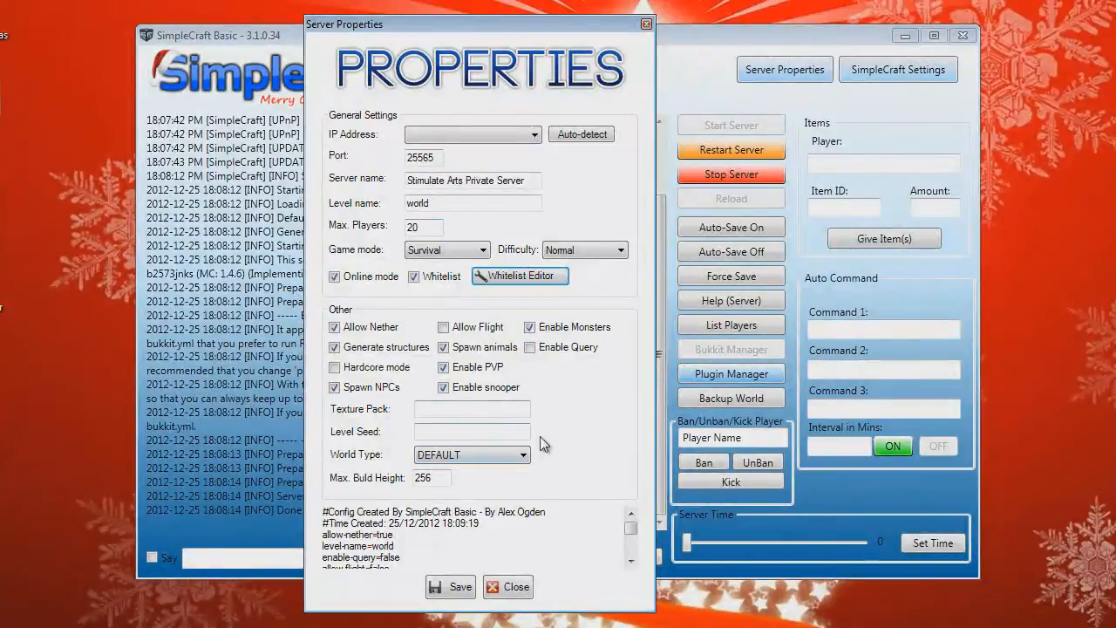
# Step: Examine the World Type choices in the server properties, keeping DEFAULT selected
pyautogui.click(513, 455)
pyautogui.click(620, 410)
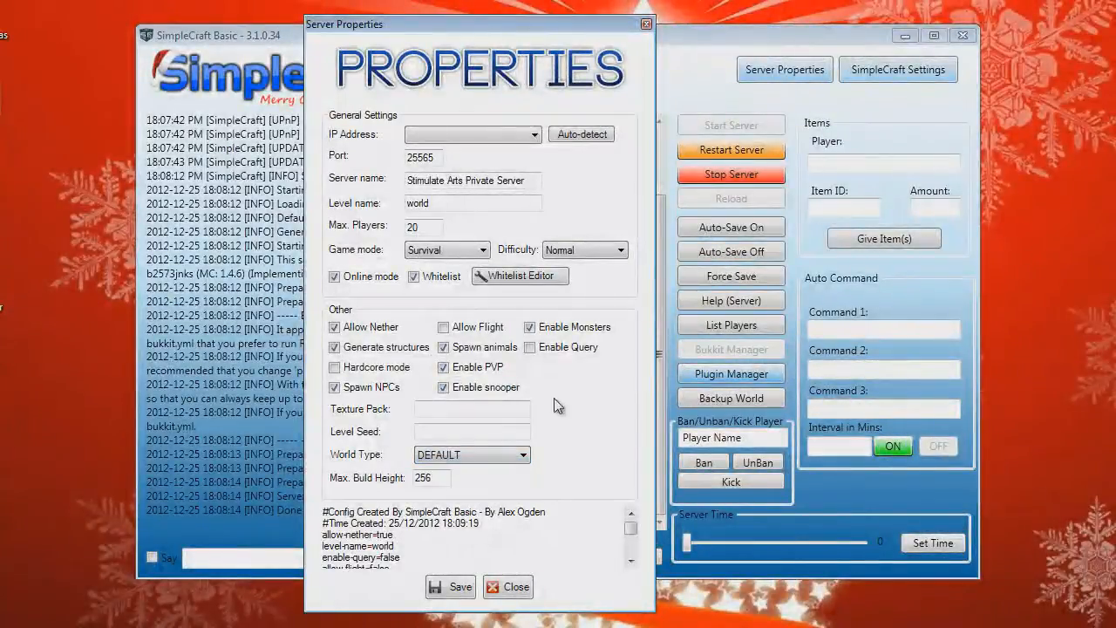
pyautogui.click(451, 453)
pyautogui.click(576, 443)
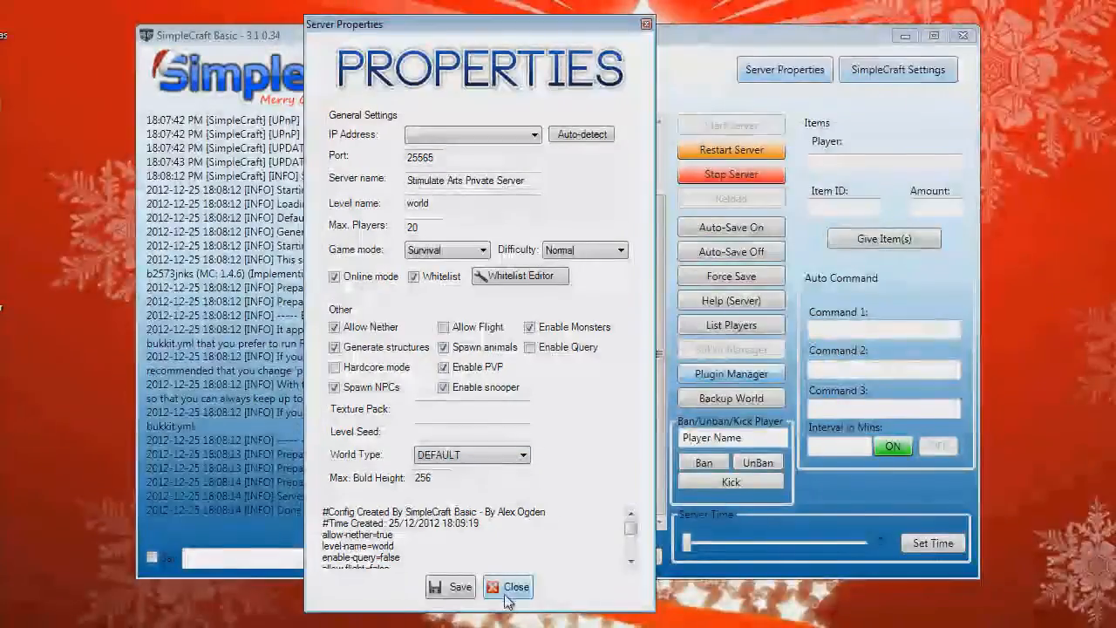
# Step: Auto-detect the server's IP address, save the server properties and close them
pyautogui.click(461, 587)
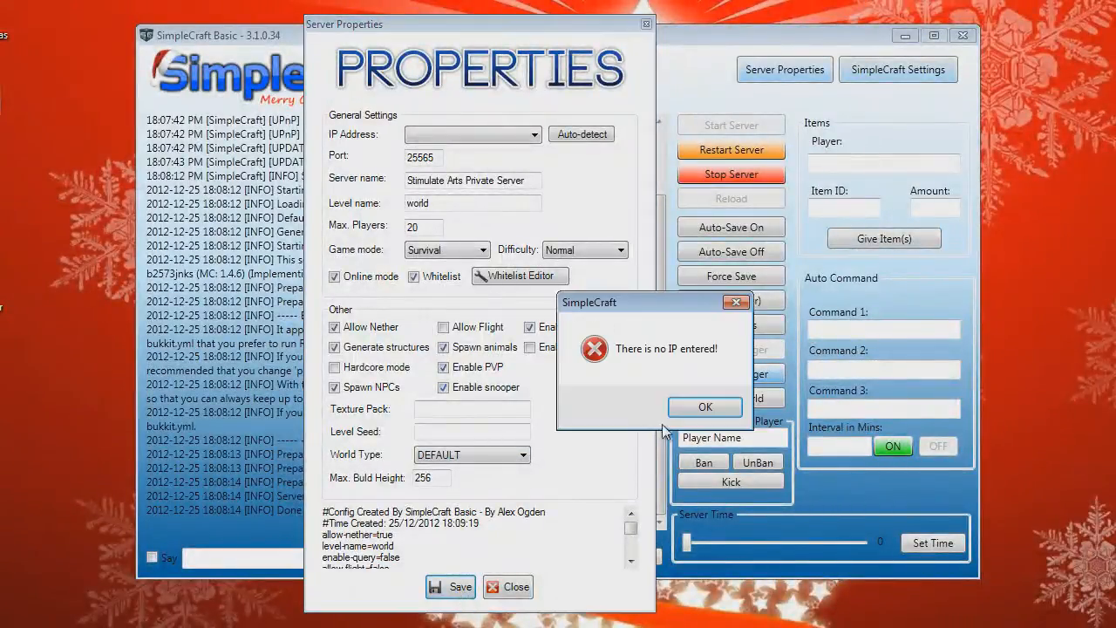
pyautogui.click(707, 405)
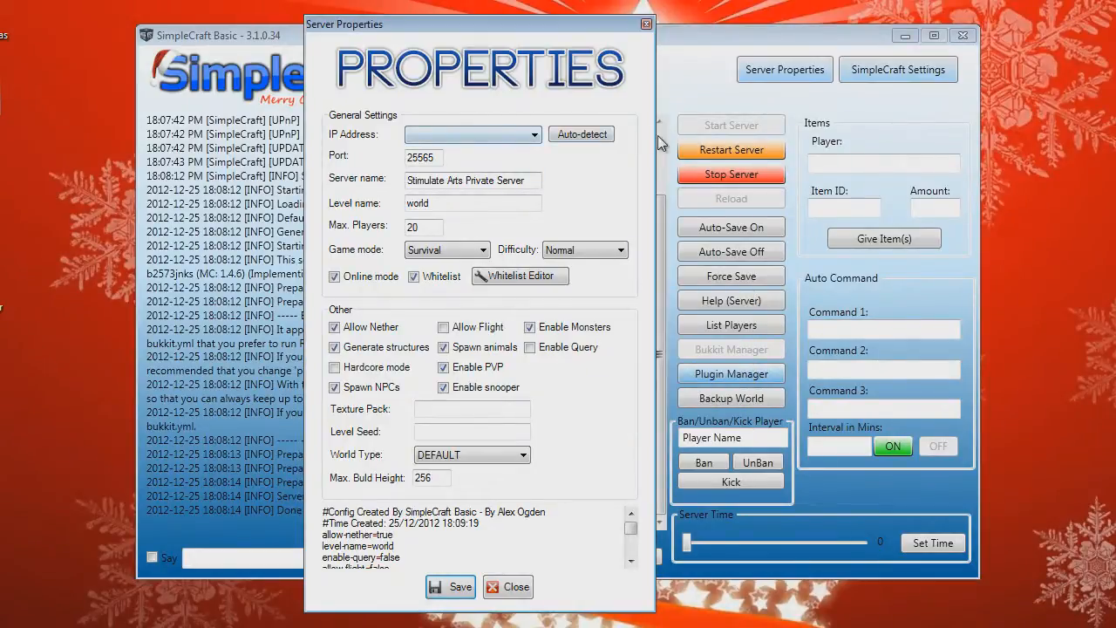
pyautogui.click(583, 136)
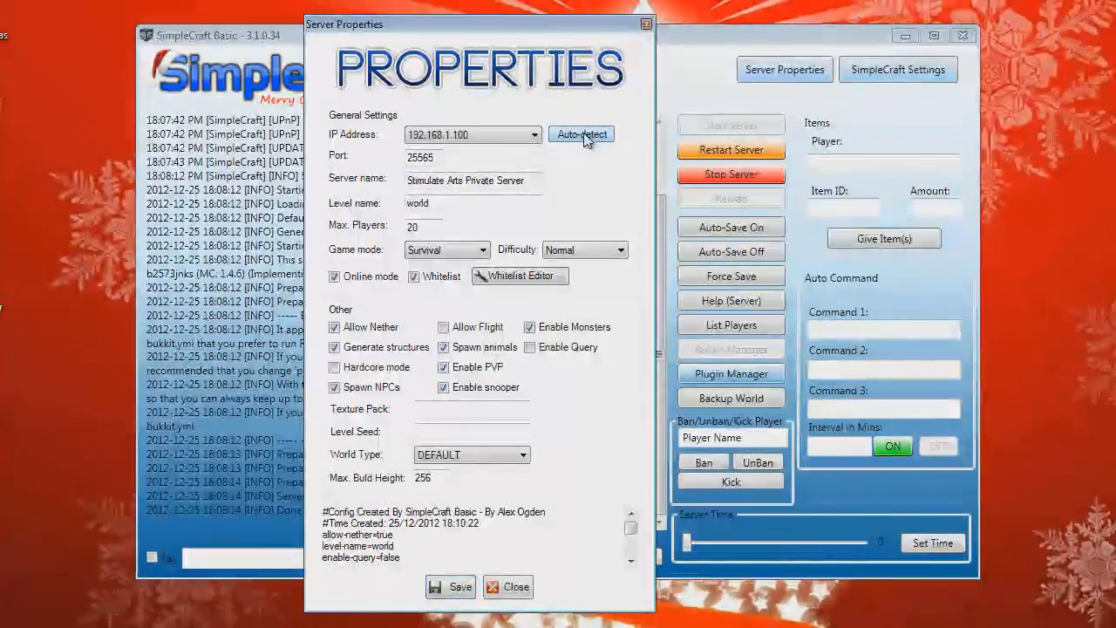
pyautogui.click(464, 582)
pyautogui.click(675, 408)
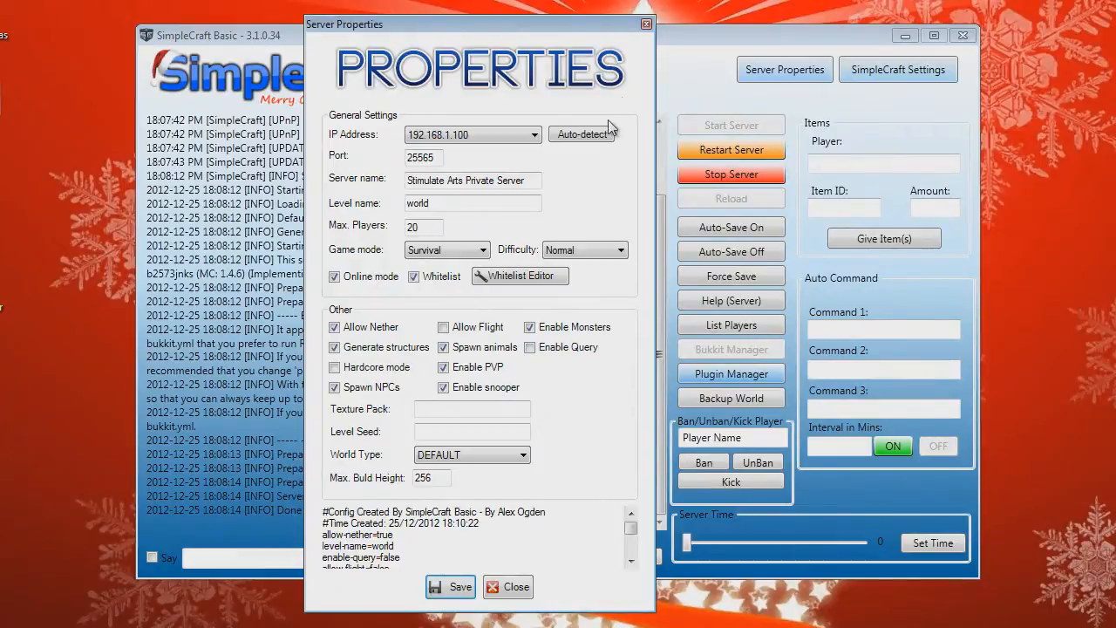
pyautogui.click(507, 586)
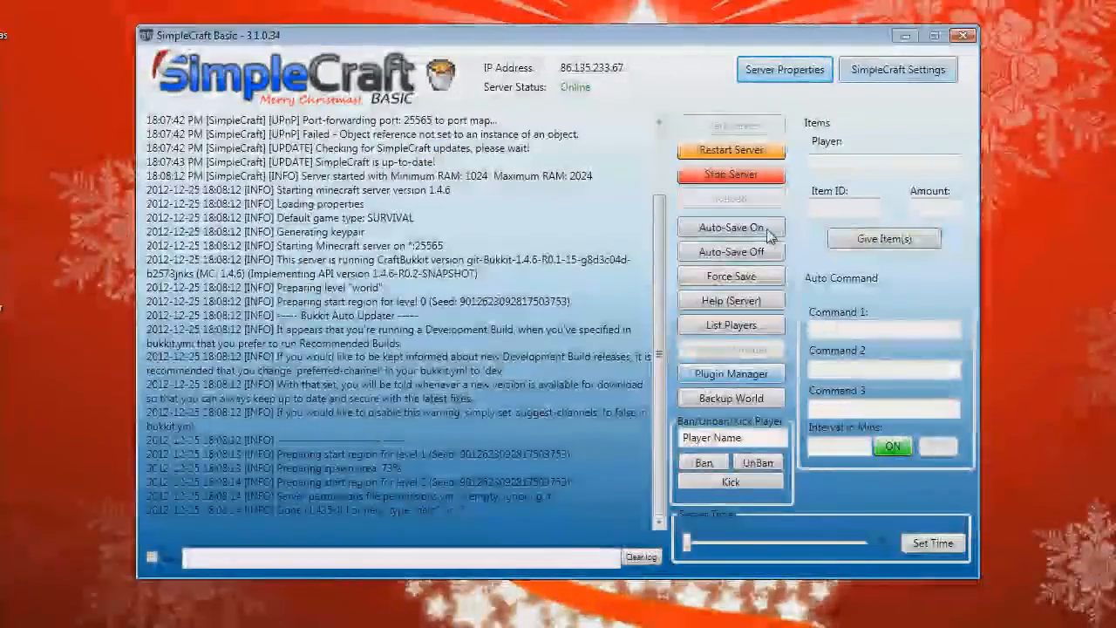
# Step: Open the SimpleCraft settings and set the minimum RAM to 2048 and the maximum RAM to 4096
pyautogui.click(876, 72)
pyautogui.moveTo(520, 183); pyautogui.dragTo(460, 188)
pyautogui.doubleClick(622, 352)
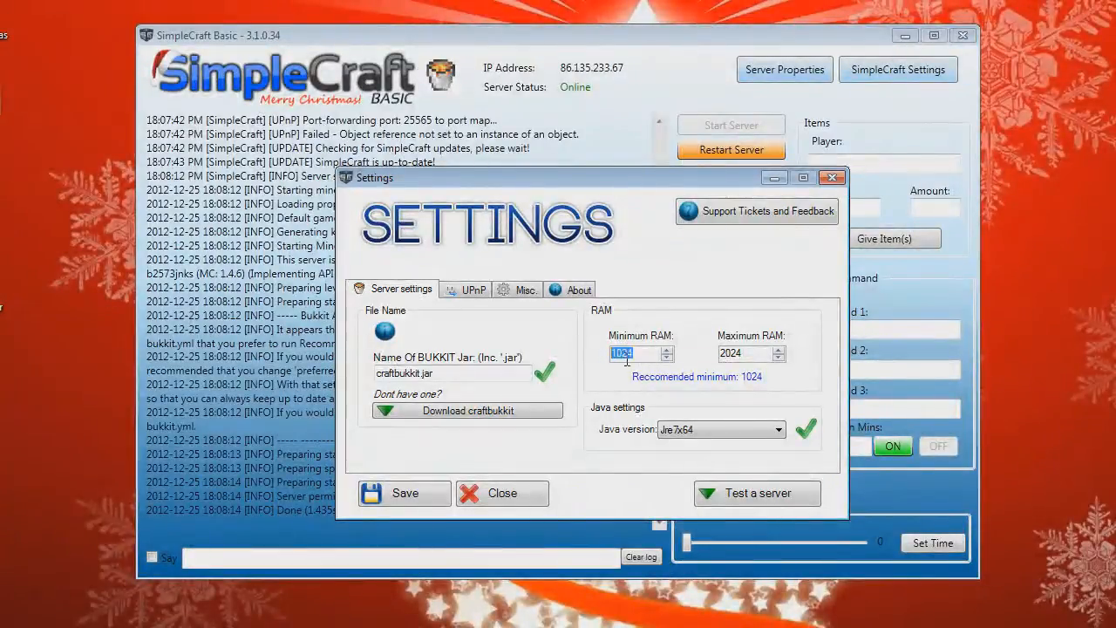
pyautogui.moveTo(635, 357); pyautogui.dragTo(620, 362)
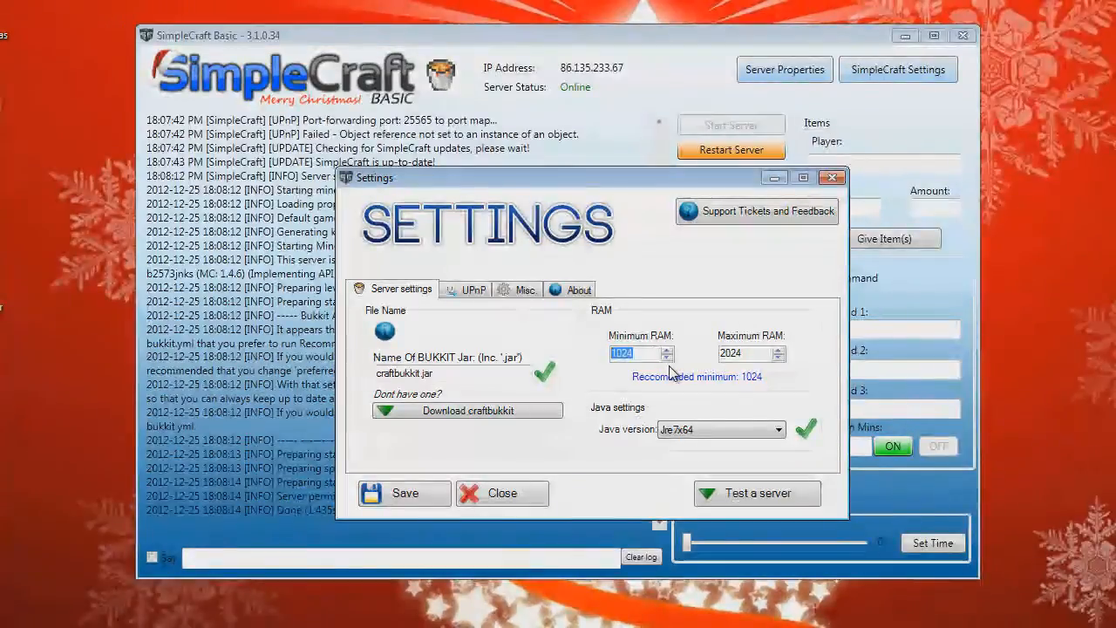
pyautogui.write('2048')
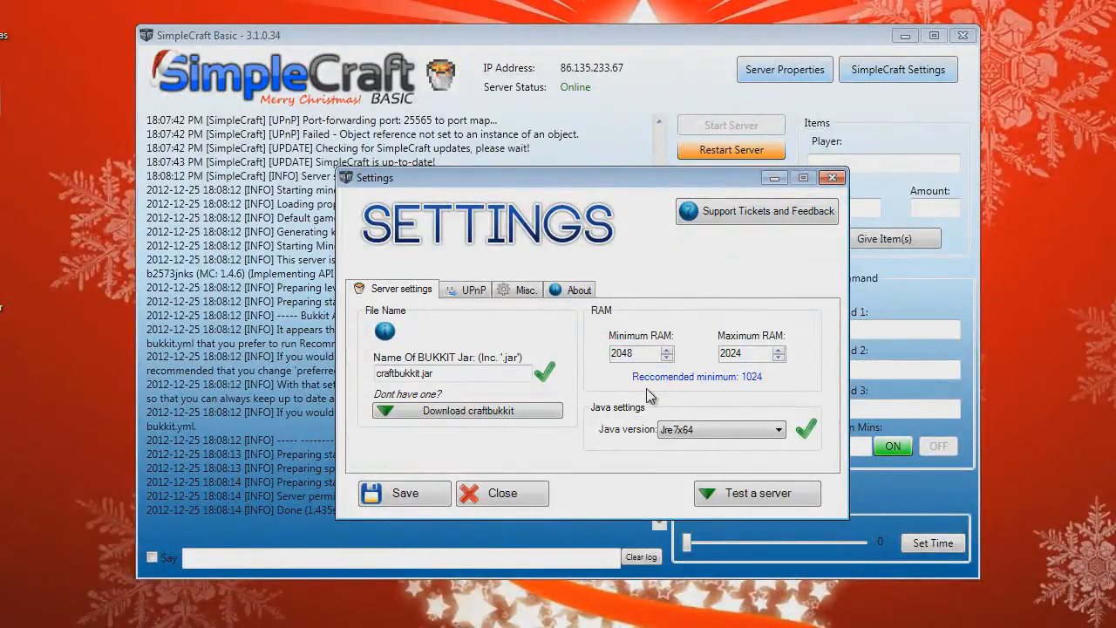
pyautogui.doubleClick(720, 354)
pyautogui.write('4096')
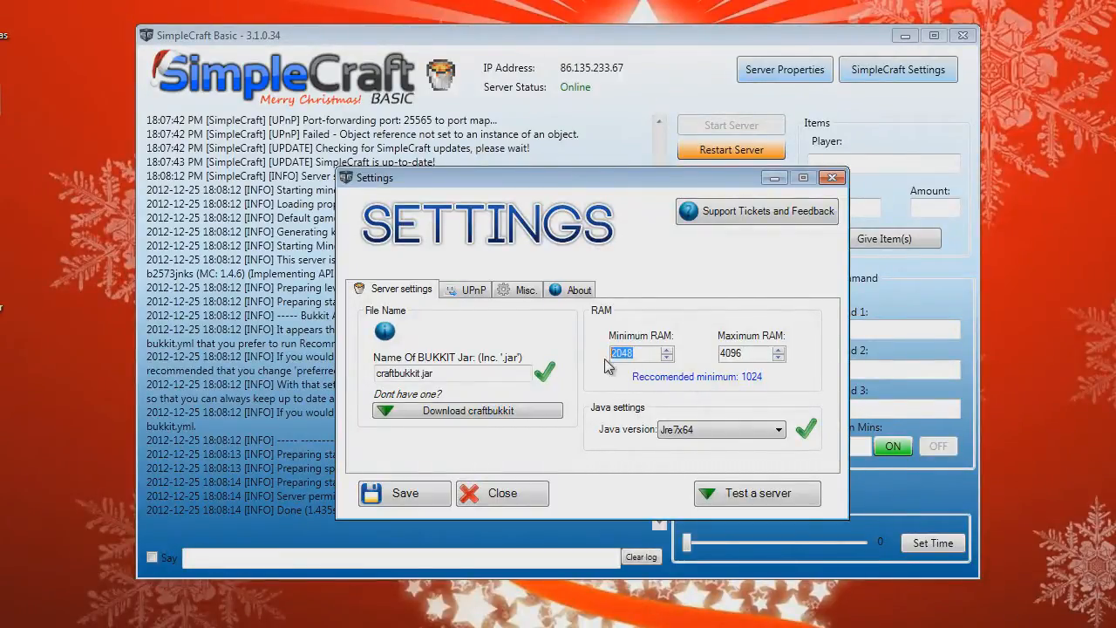
# Step: Set the maximum RAM to 2048 and save the SimpleCraft settings
pyautogui.moveTo(743, 353); pyautogui.dragTo(726, 356)
pyautogui.doubleClick(729, 355)
pyautogui.moveTo(766, 351); pyautogui.dragTo(573, 337)
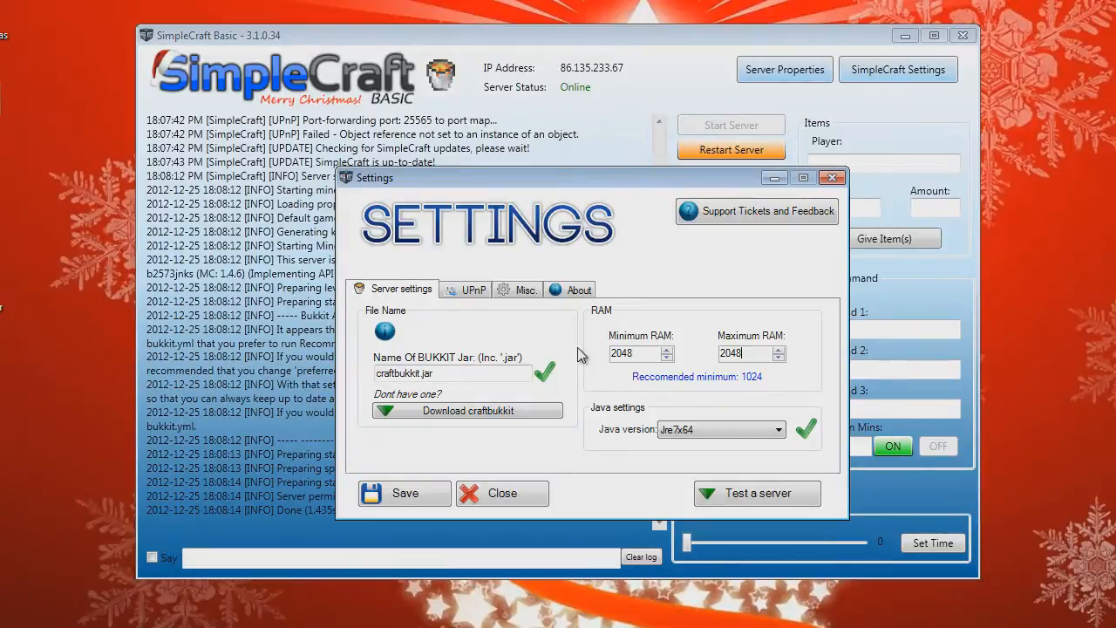
pyautogui.click(408, 496)
pyautogui.click(687, 407)
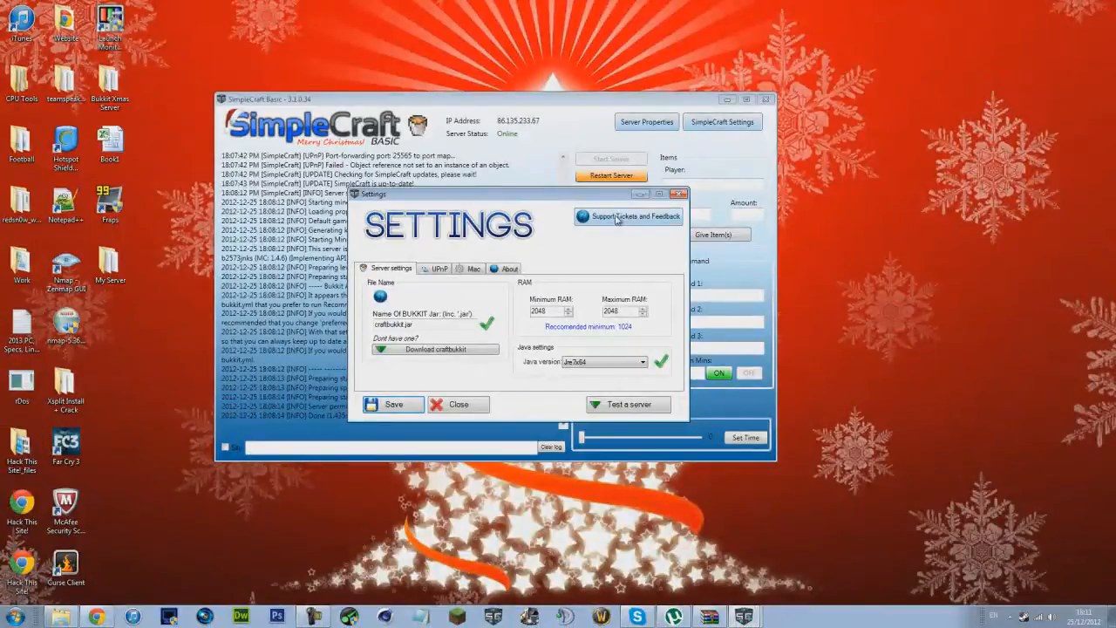
# Step: Open the SimpleCraft support and feedback site in the browser, view the suggestions forum and open the "UPnP Has Derped" article
pyautogui.click(628, 218)
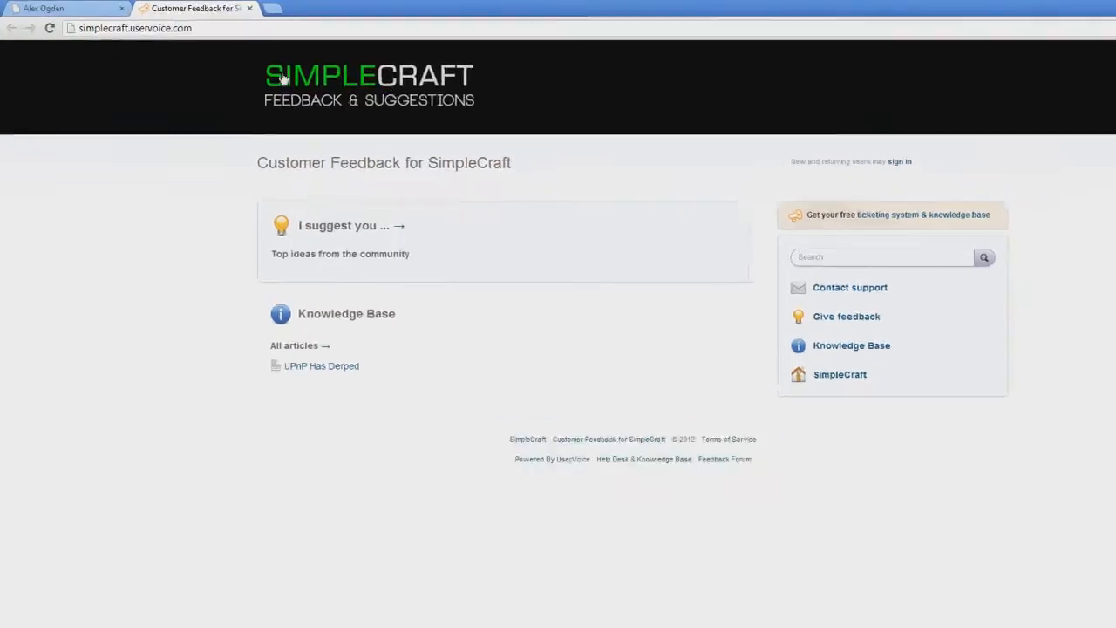
pyautogui.click(497, 313)
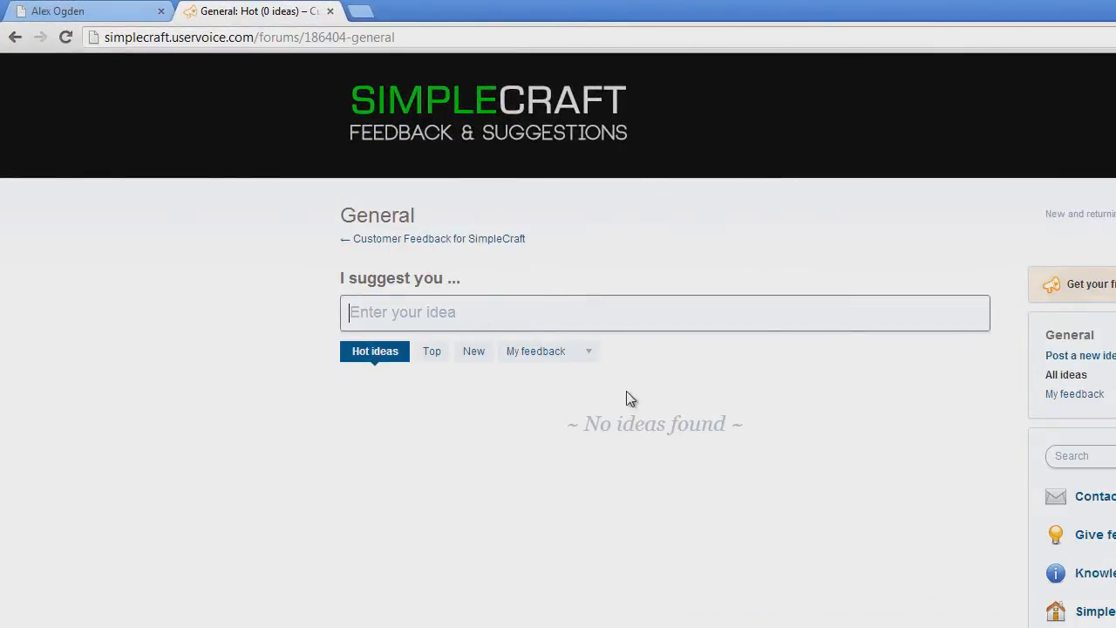
pyautogui.click(15, 36)
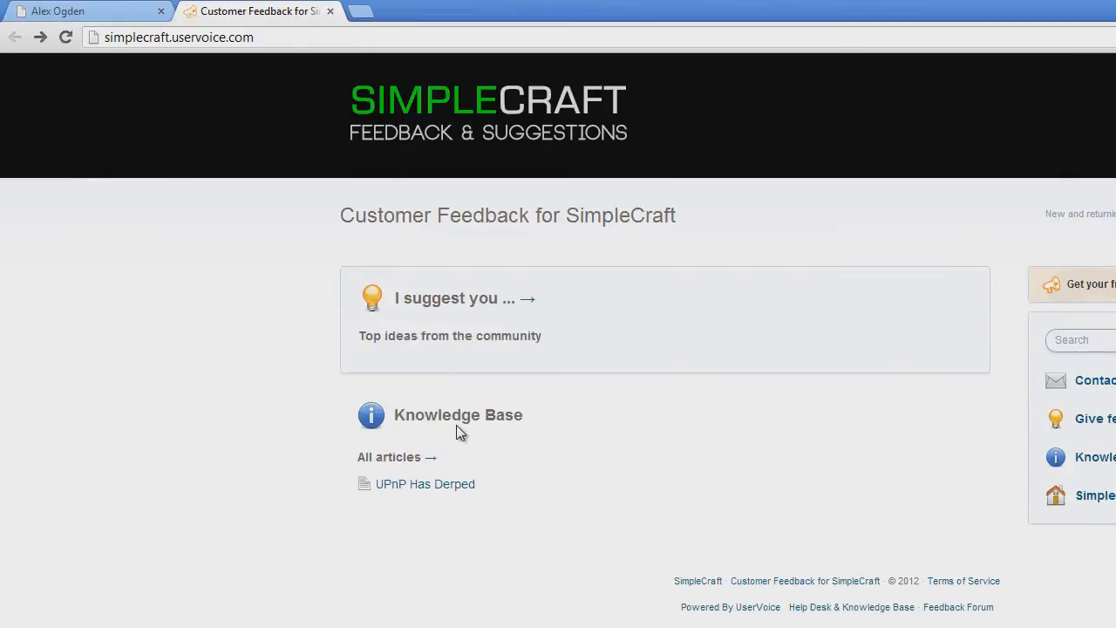
pyautogui.click(458, 485)
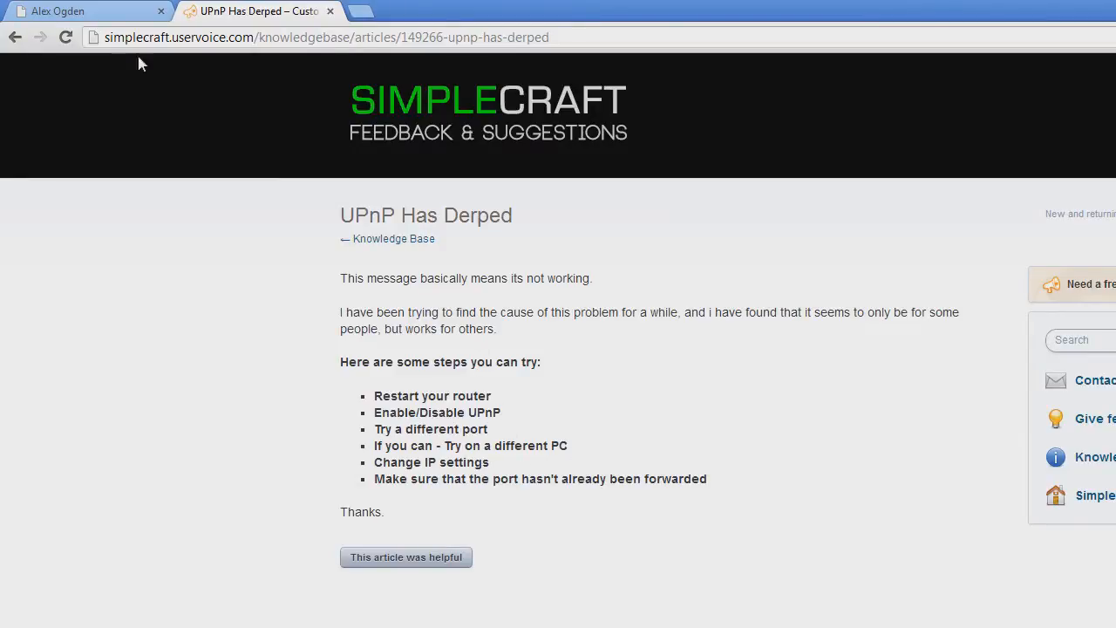
# Step: Close the support article, return to the SimpleCraft settings, and save and close them
pyautogui.click(331, 13)
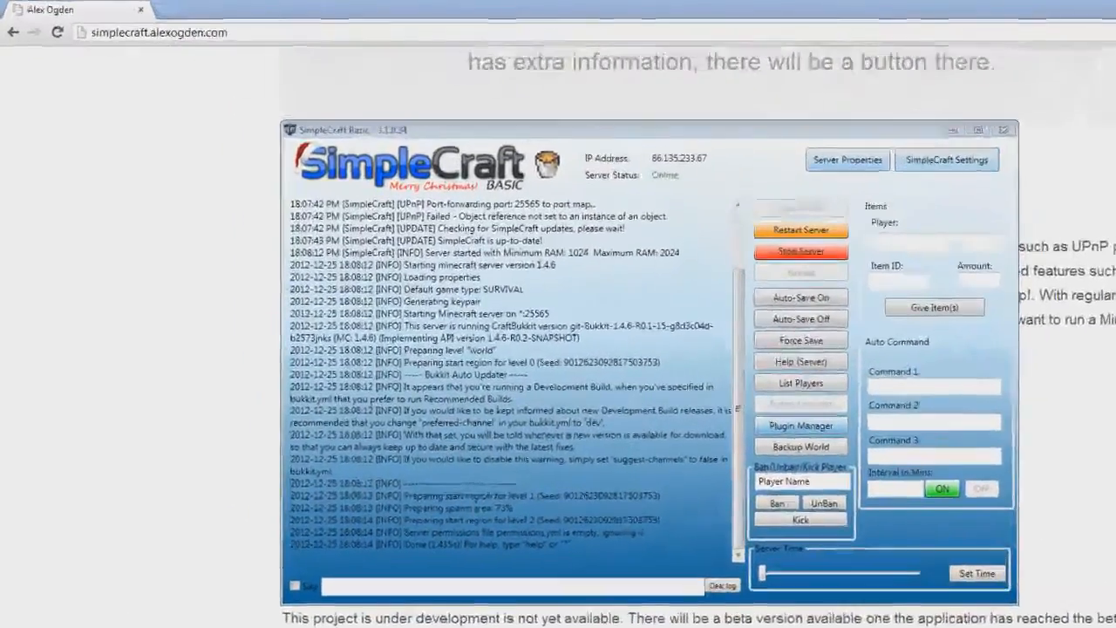
pyautogui.click(722, 122)
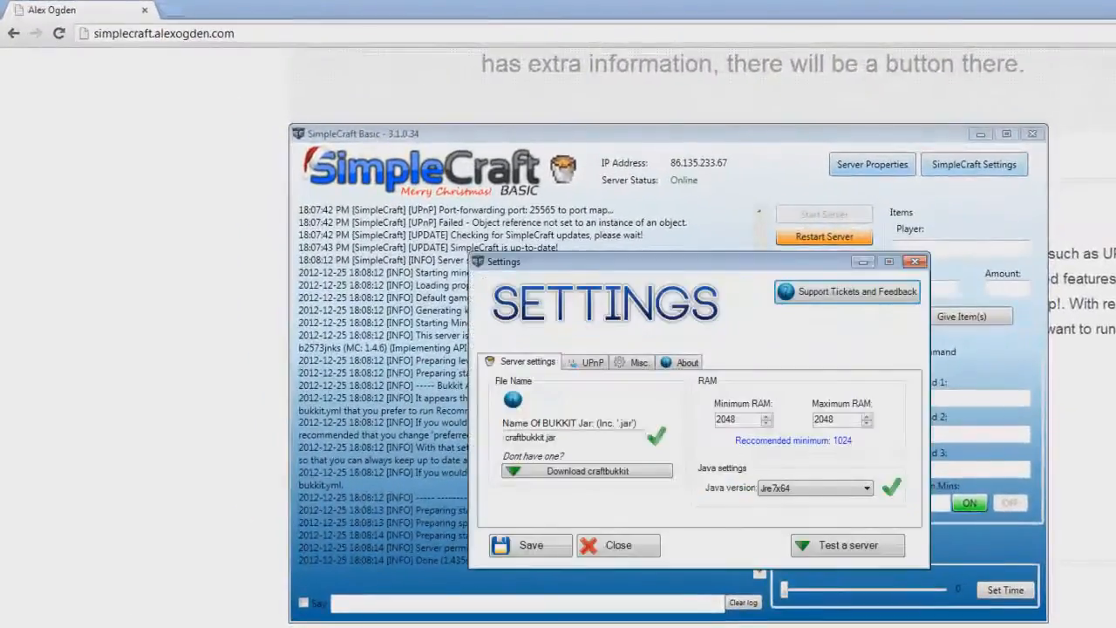
pyautogui.click(527, 551)
pyautogui.click(777, 470)
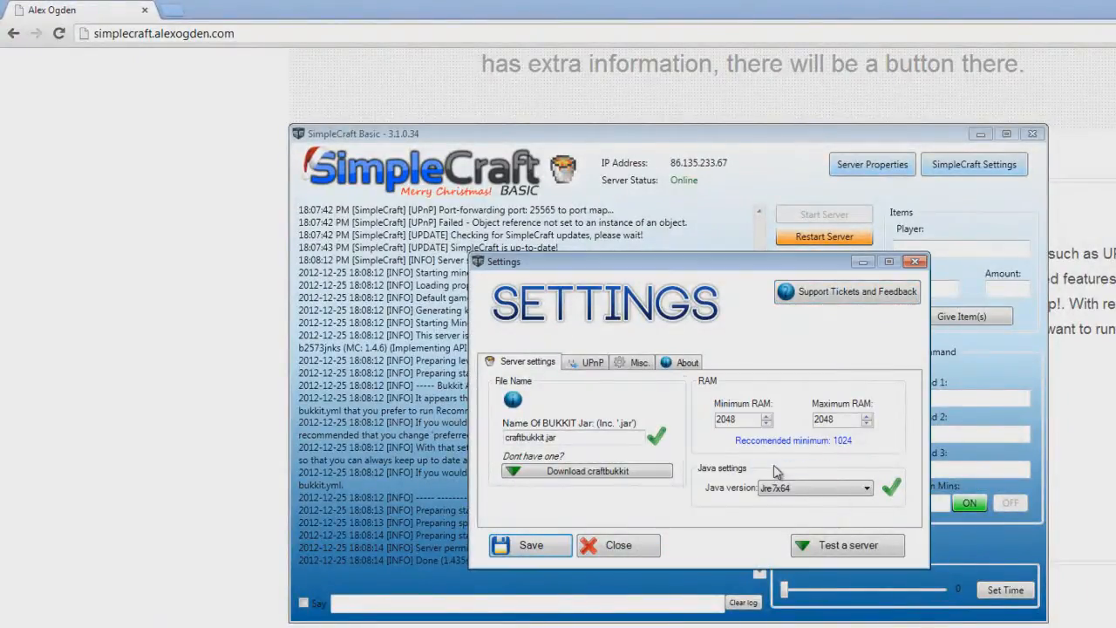
pyautogui.click(636, 541)
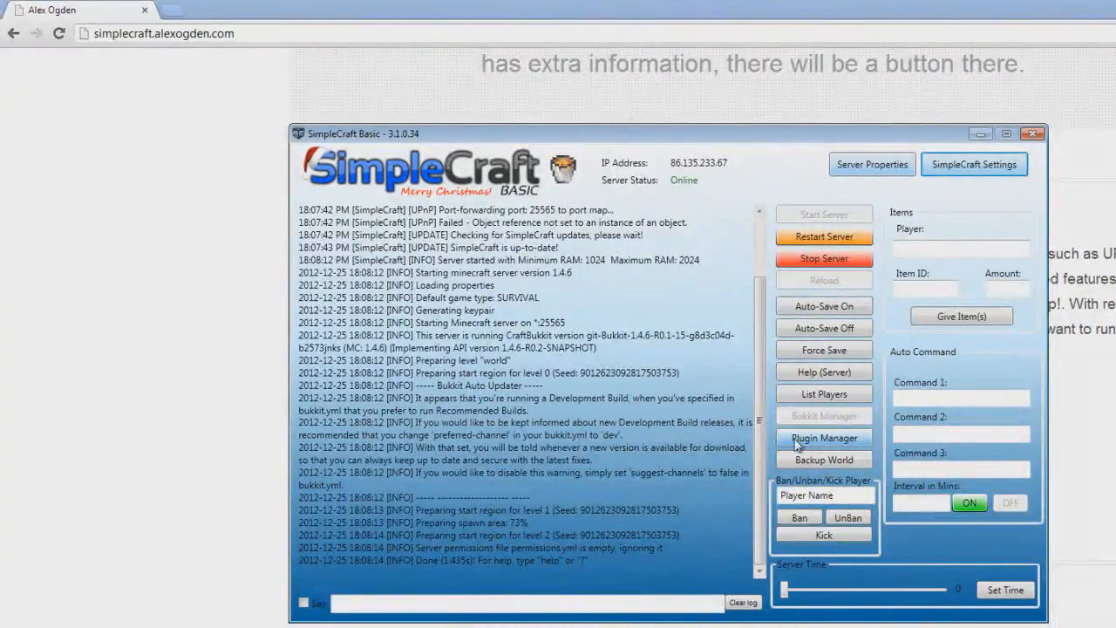
# Step: Move the SimpleCraft window aside, log in to Minecraft with the remembered account and place the game window clear of it
pyautogui.moveTo(661, 143); pyautogui.dragTo(360, 11)
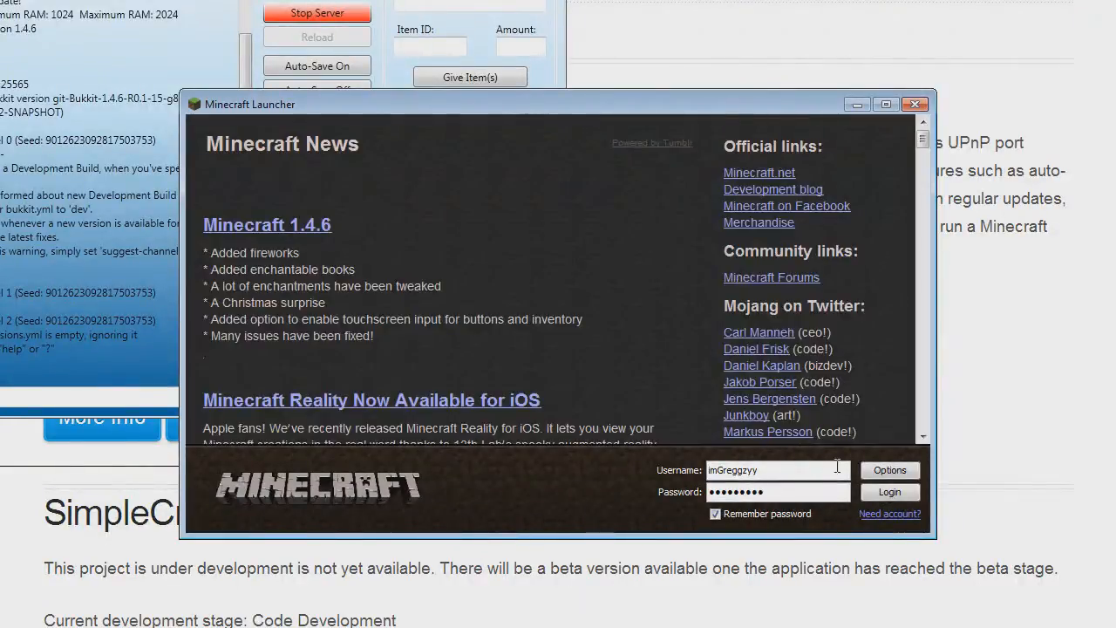
pyautogui.click(881, 496)
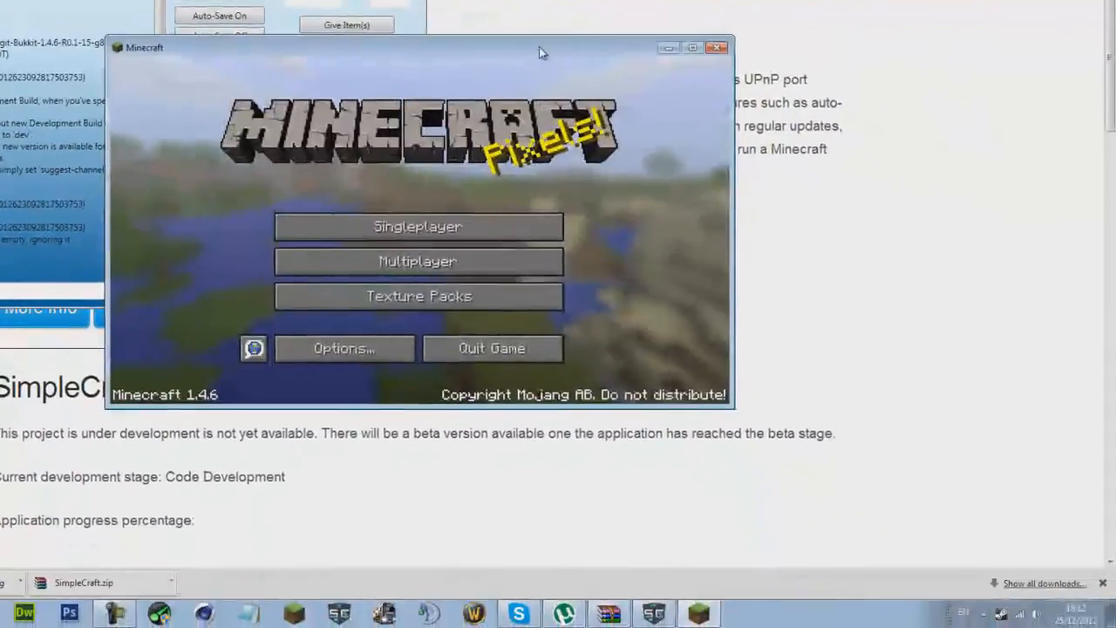
pyautogui.moveTo(495, 67); pyautogui.dragTo(861, 245)
pyautogui.moveTo(855, 162); pyautogui.dragTo(873, 155)
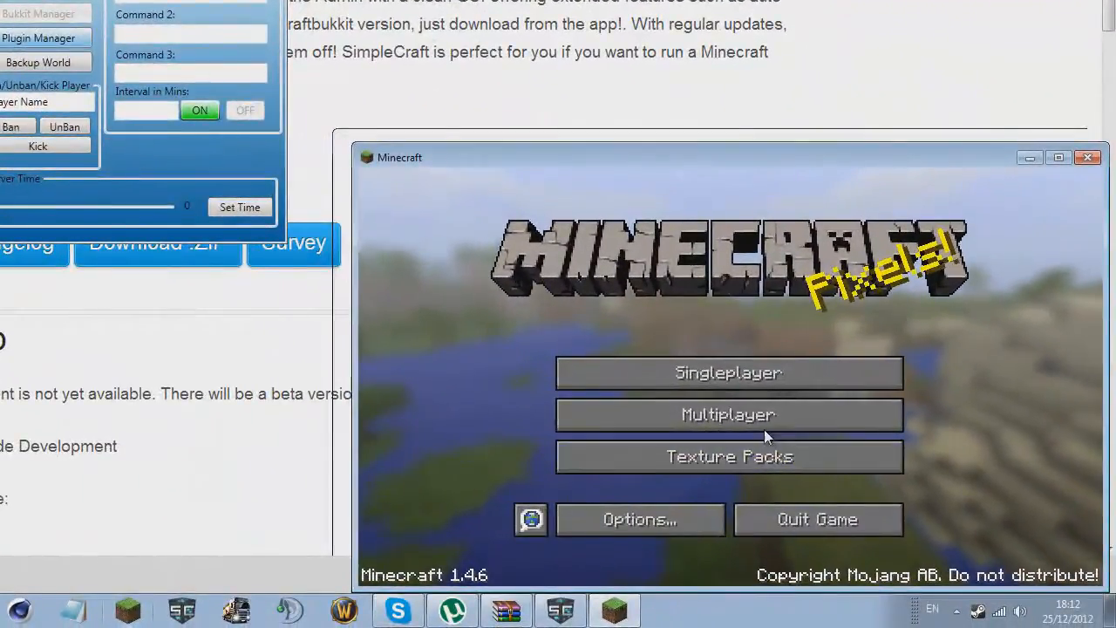
# Step: Start adding a new multiplayer server in Minecraft and name it My Own Server
pyautogui.click(757, 417)
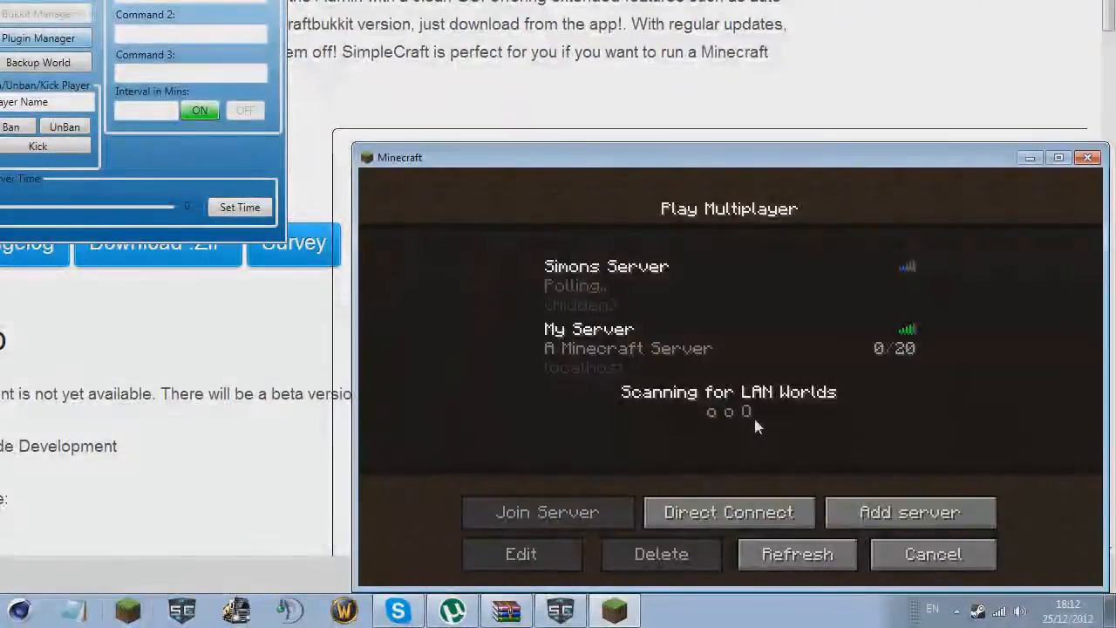
pyautogui.click(937, 511)
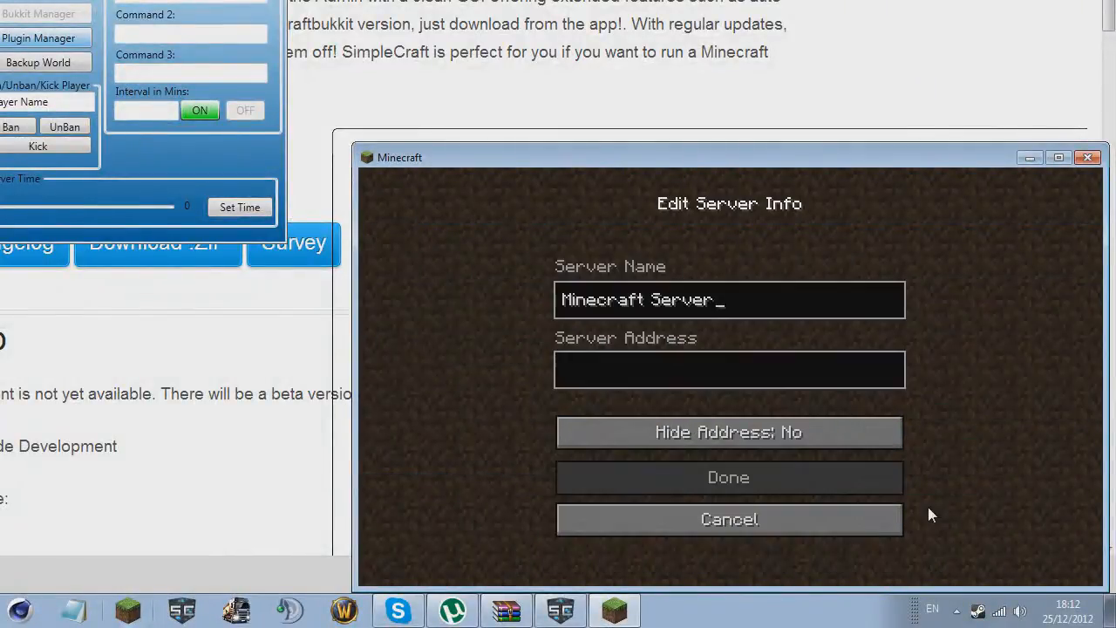
pyautogui.press('BackSpace')
pyautogui.press('BackSpace')
pyautogui.press('BackSpace')
pyautogui.press('BackSpace')
pyautogui.press('BackSpace')
pyautogui.press('BackSpace')
pyautogui.press('BackSpace')
pyautogui.press('BackSpace')
pyautogui.press('BackSpace')
pyautogui.press('BackSpace')
pyautogui.press('BackSpace')
pyautogui.press('BackSpace')
pyautogui.press('BackSpace')
pyautogui.press('BackSpace')
pyautogui.press('BackSpace')
pyautogui.press('BackSpace')
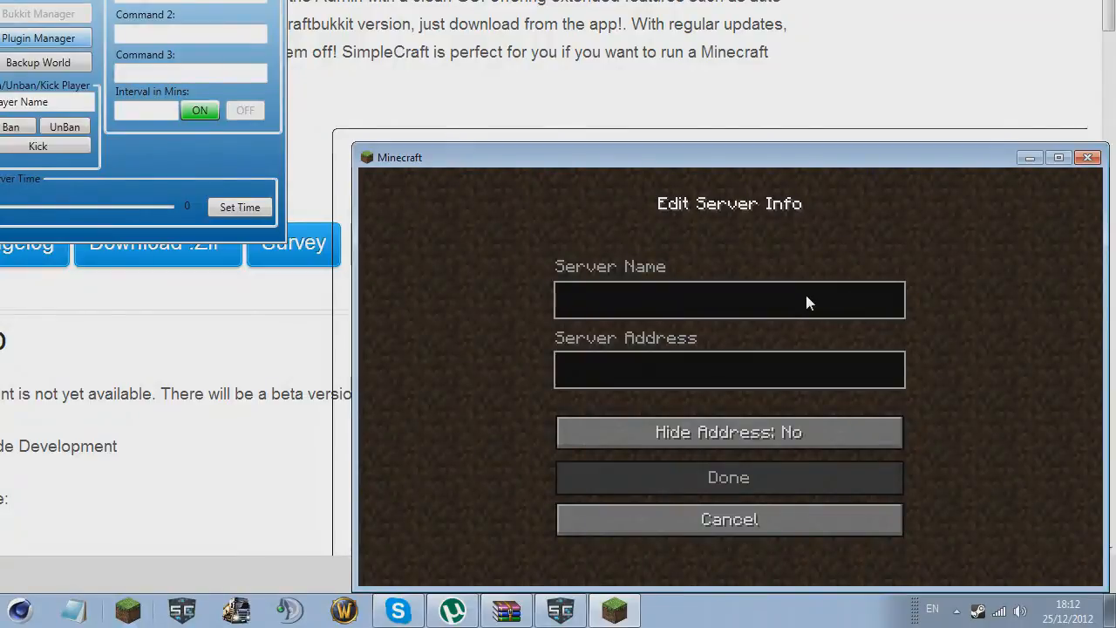
pyautogui.write('My Own Server')
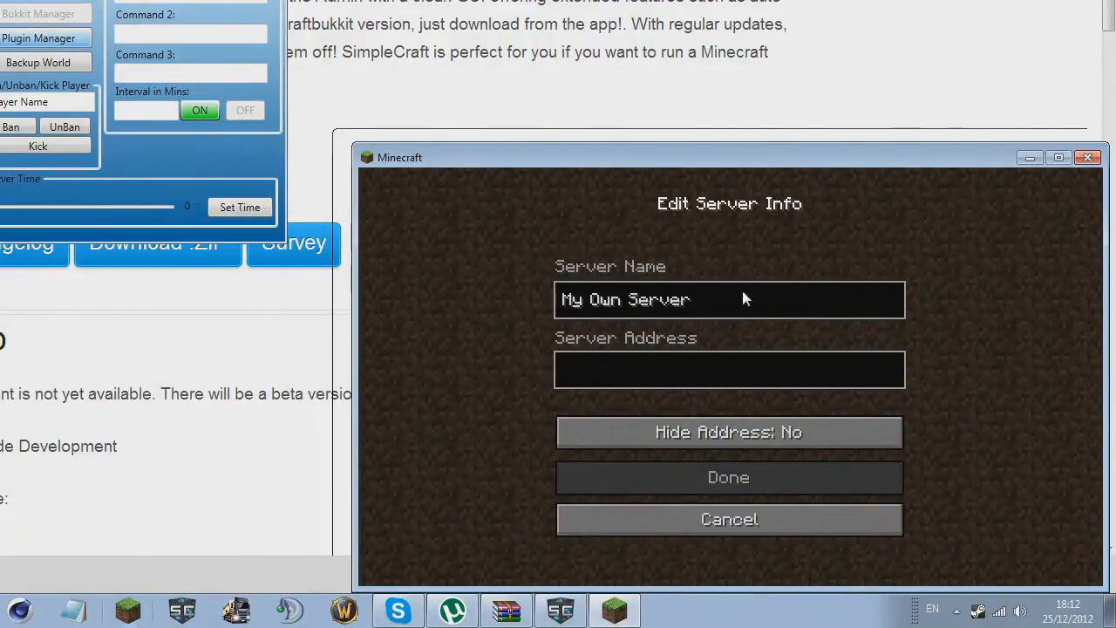
pyautogui.click(719, 364)
pyautogui.write('localhost')
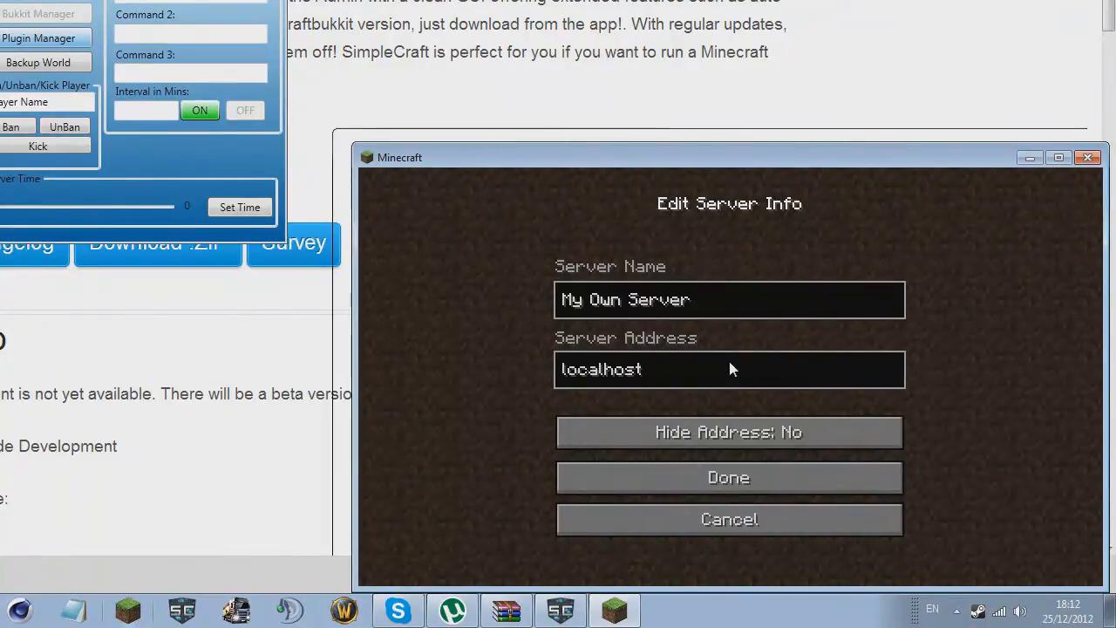
pyautogui.press('BackSpace')
pyautogui.press('BackSpace')
pyautogui.press('BackSpace')
pyautogui.press('BackSpace')
pyautogui.press('BackSpace')
pyautogui.press('BackSpace')
pyautogui.press('BackSpace')
pyautogui.press('BackSpace')
pyautogui.press('BackSpace')
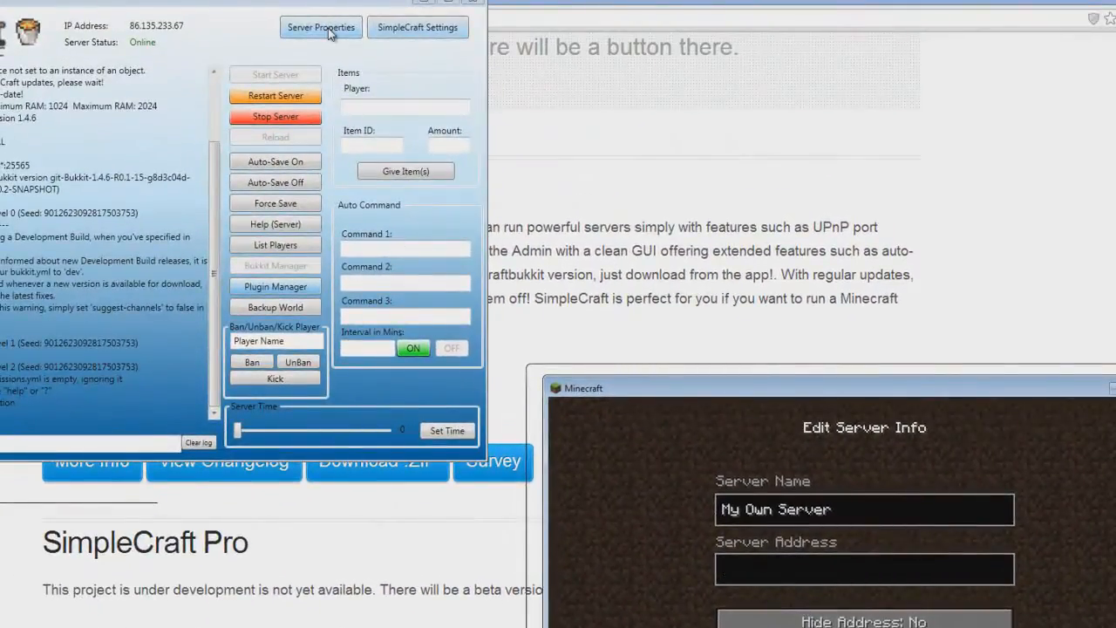
# Step: Check the IP address in SimpleCraft's server properties, then set My Own Server's address to localhost and save the entry
pyautogui.click(327, 28)
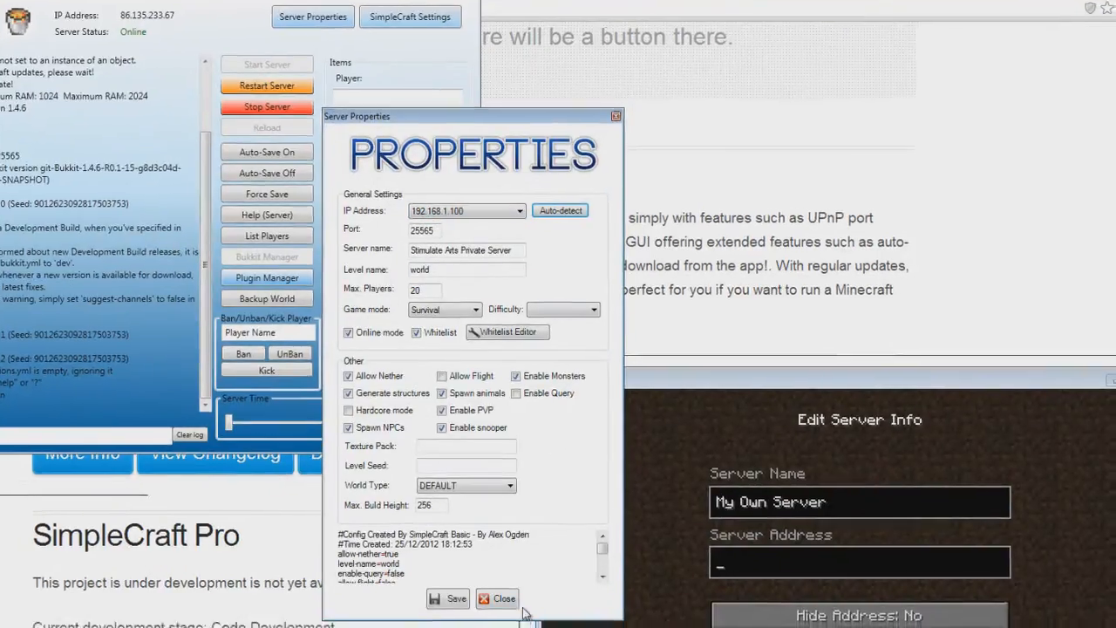
pyautogui.click(504, 605)
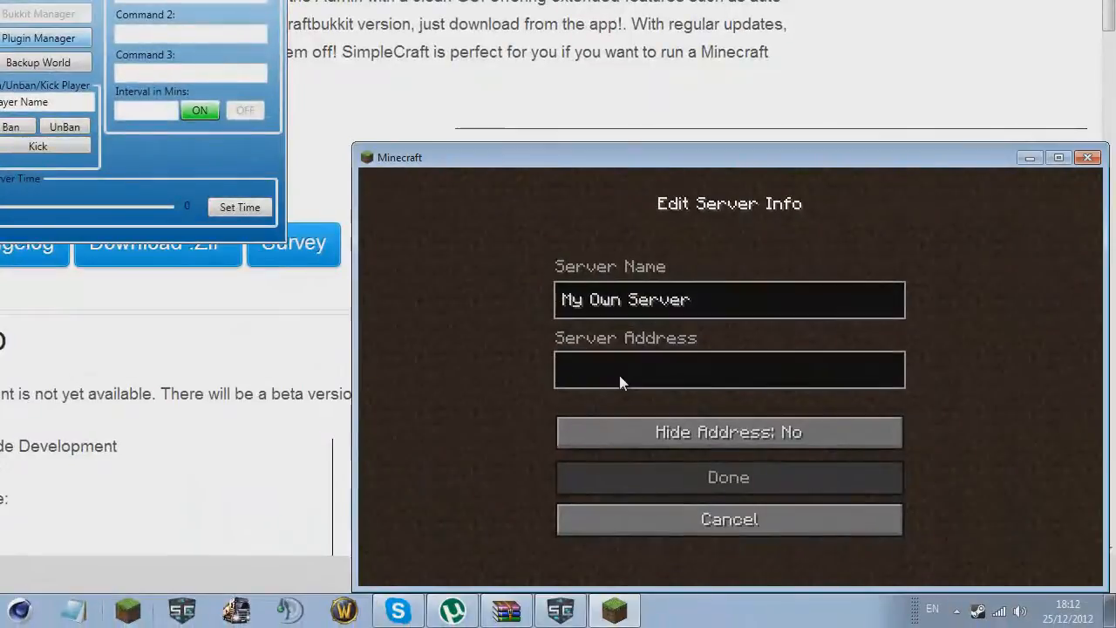
pyautogui.click(617, 375)
pyautogui.write('l')
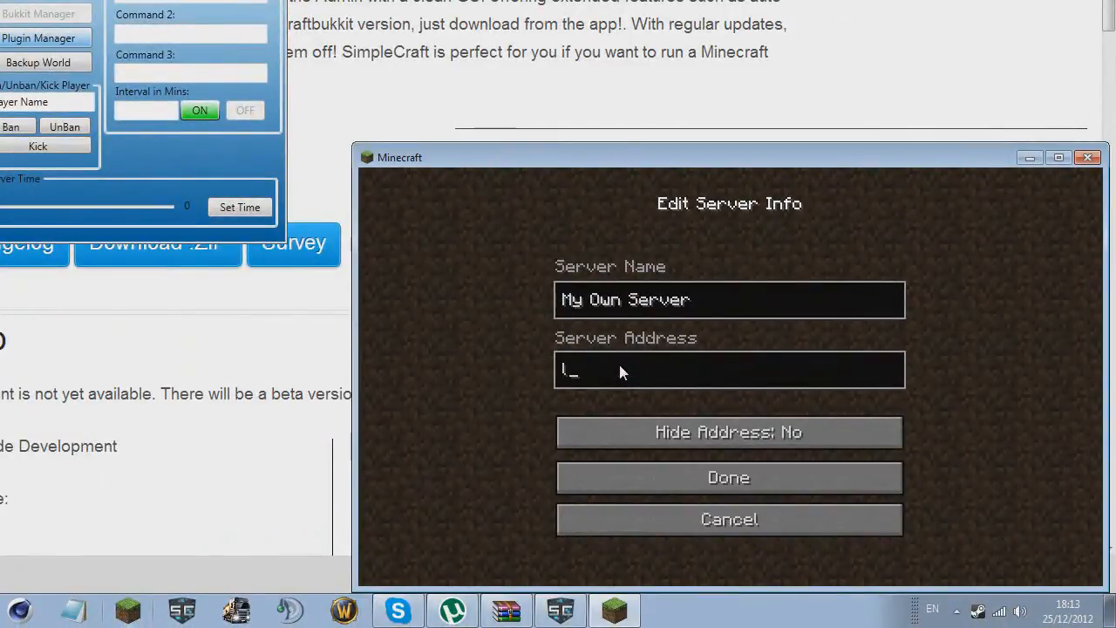
pyautogui.write('ocalhost')
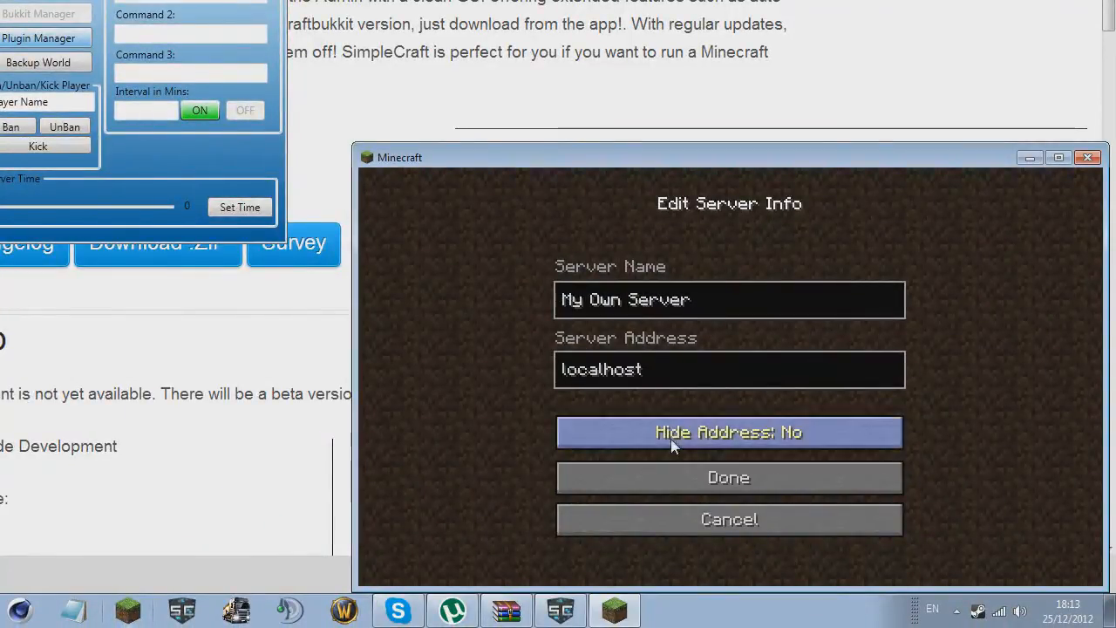
pyautogui.click(722, 479)
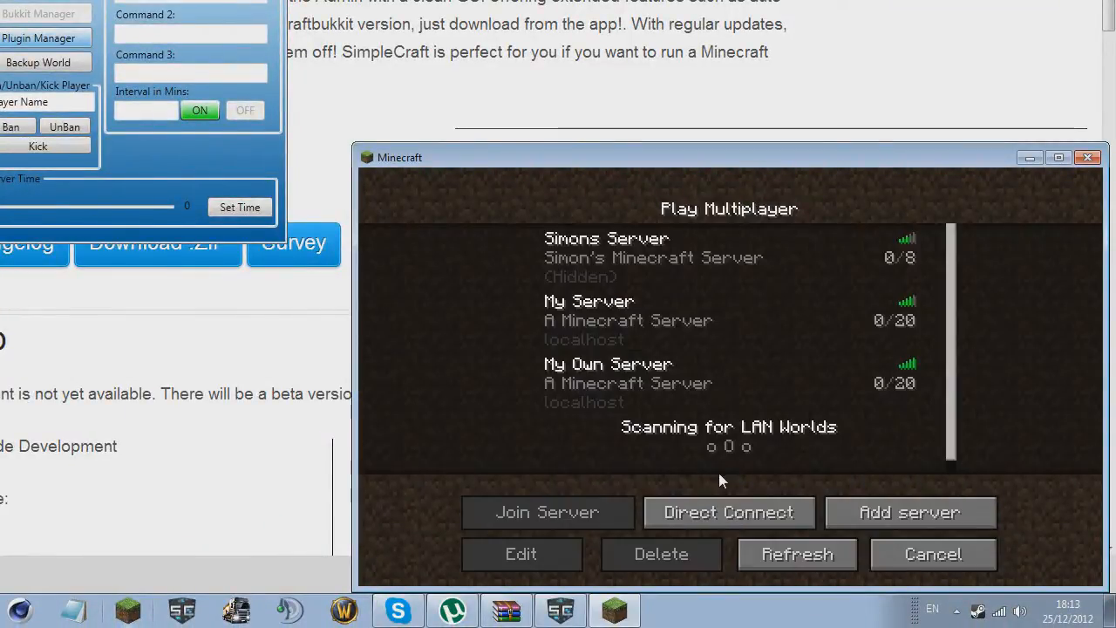
# Step: Select My Own Server in the multiplayer list and join it
pyautogui.click(677, 383)
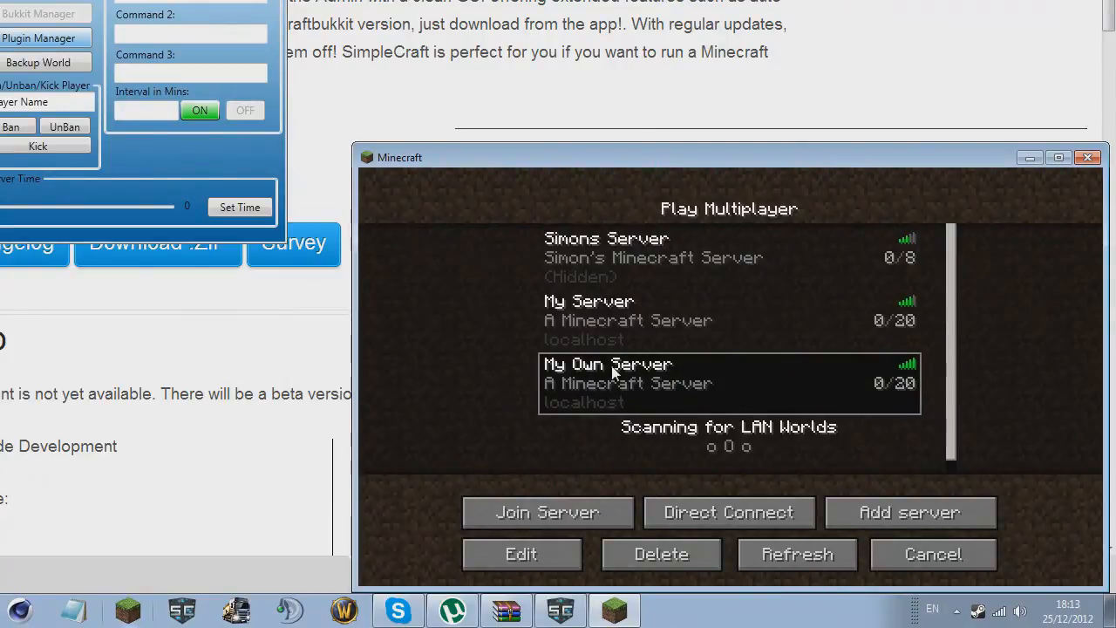
pyautogui.click(614, 325)
pyautogui.click(650, 380)
pyautogui.click(659, 333)
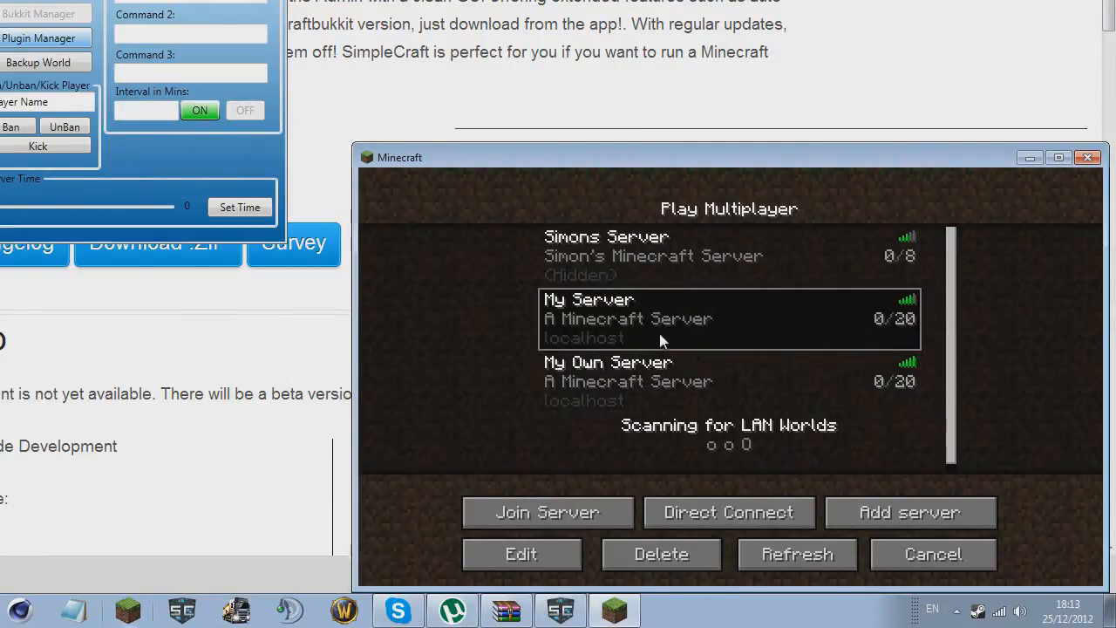
pyautogui.click(671, 376)
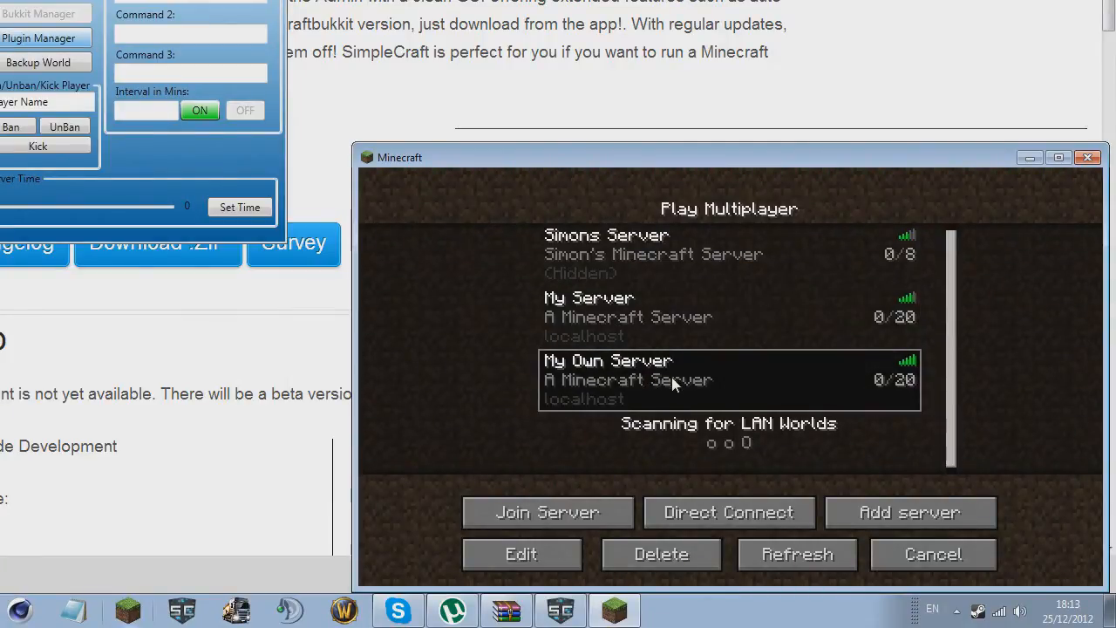
pyautogui.click(596, 497)
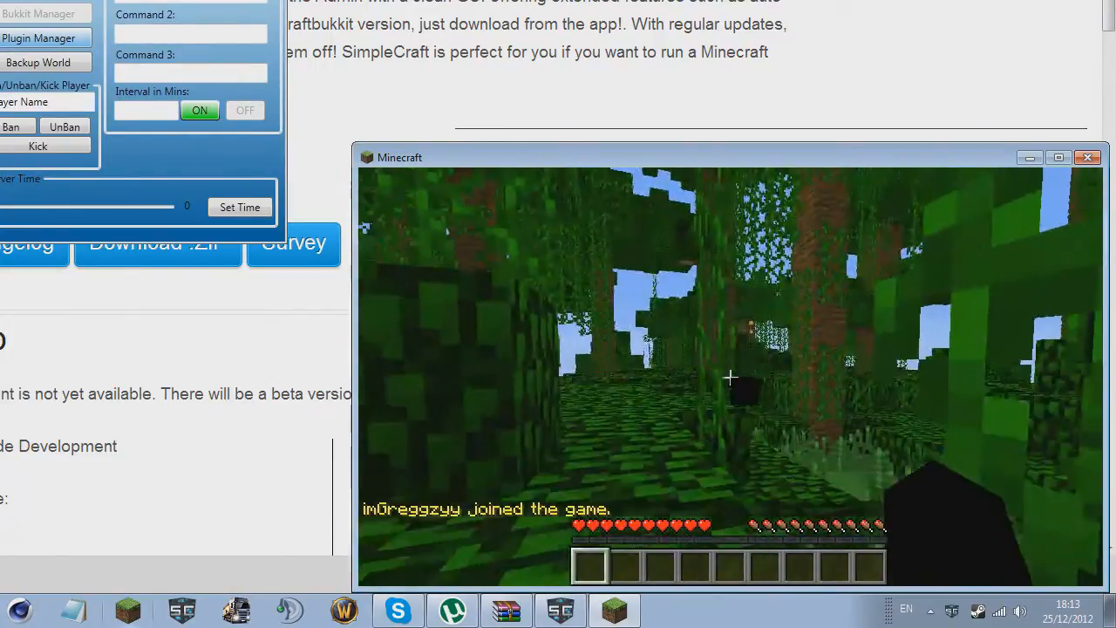
# Step: Return to the game from the game menu and try to enable flying with the /fly command
pyautogui.press('Escape')
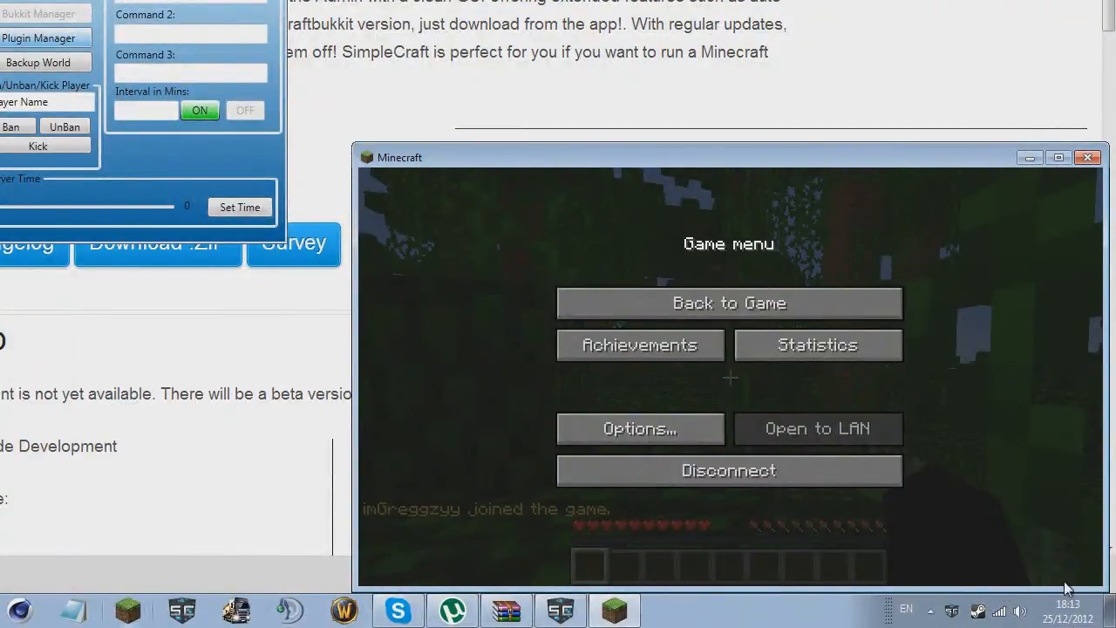
pyautogui.click(856, 303)
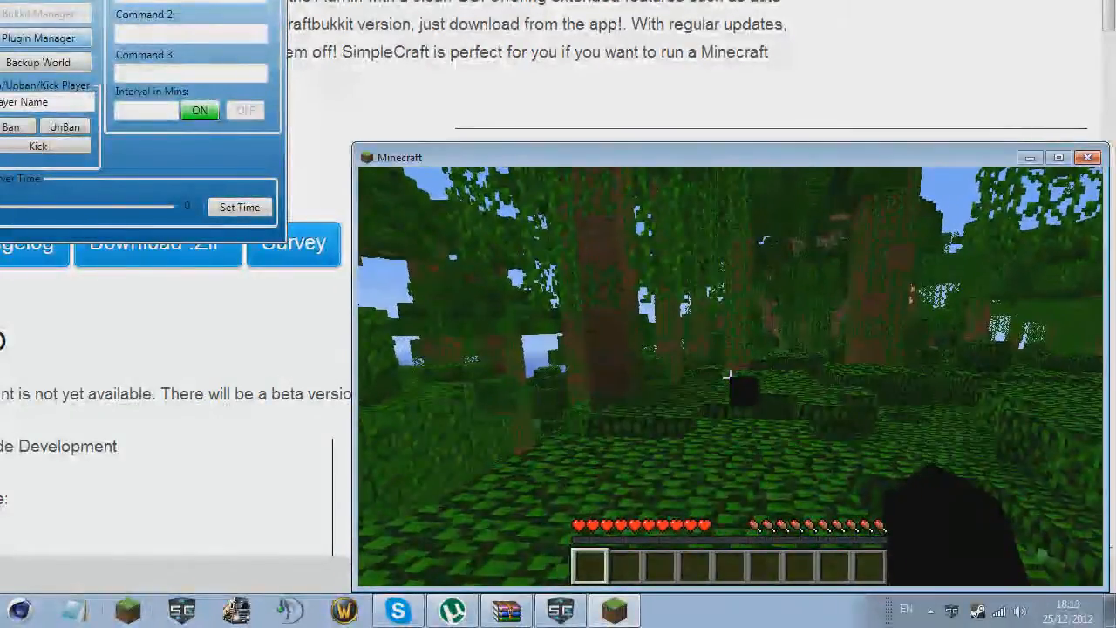
pyautogui.press('/')
pyautogui.write('6')
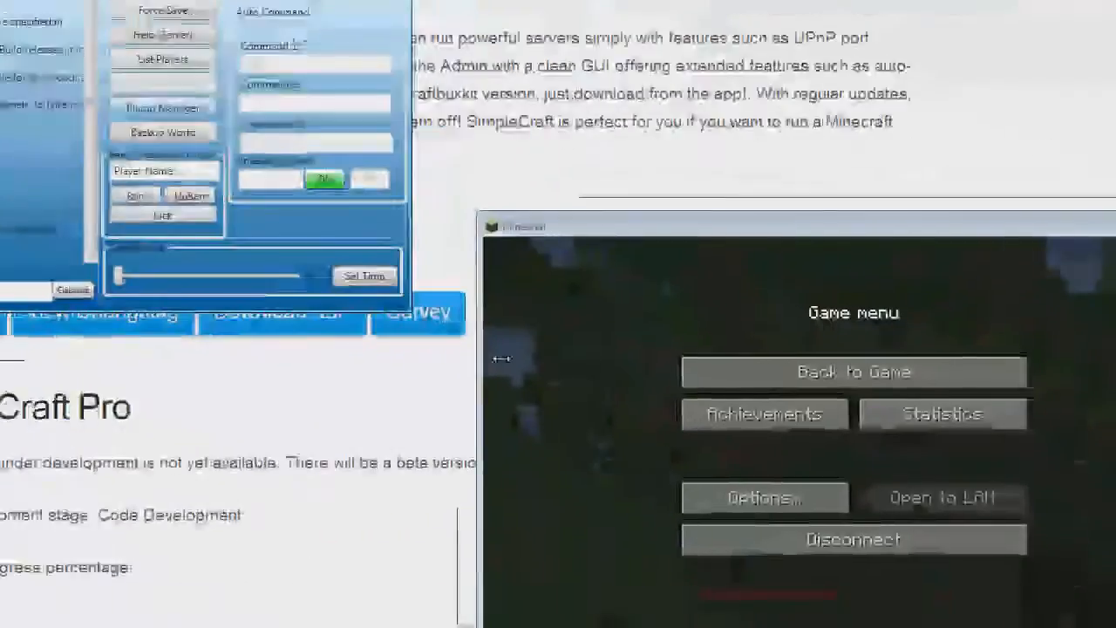
pyautogui.click(852, 372)
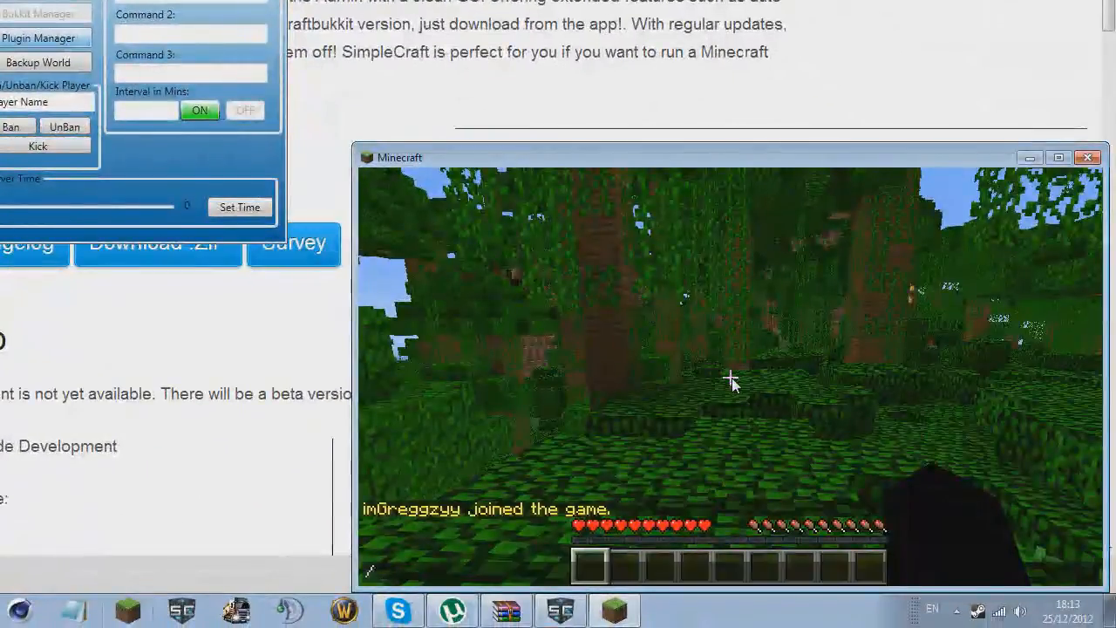
pyautogui.write('/fly')
pyautogui.press('Return')
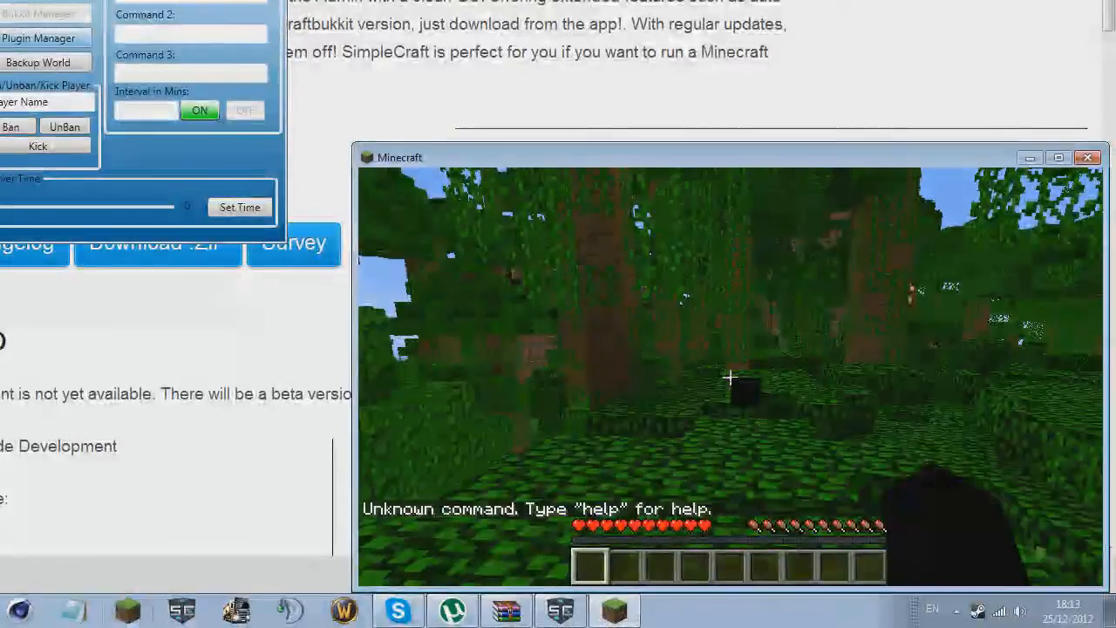
# Step: Explore the server world by walking through the jungle and across the lake, and pause the game there
pyautogui.press('Escape')
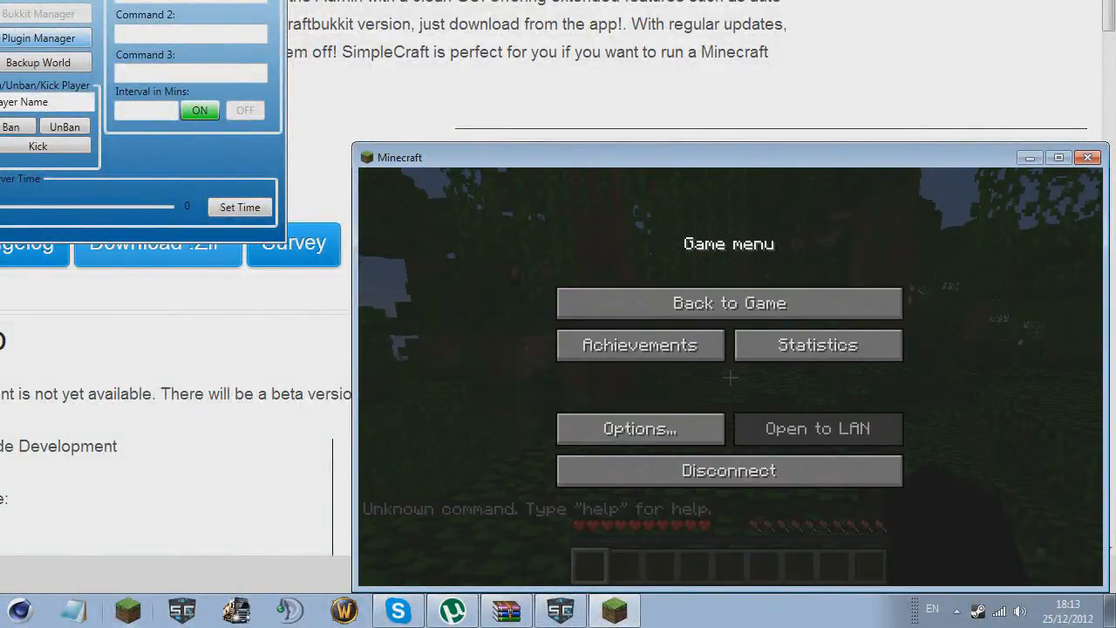
pyautogui.click(607, 305)
pyautogui.press('w')
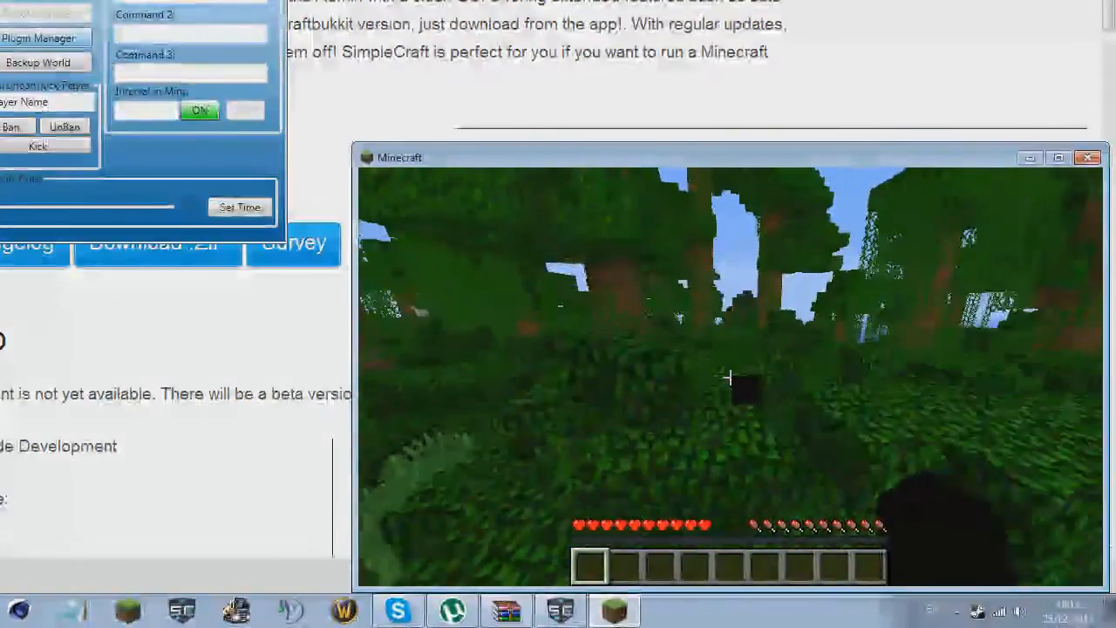
pyautogui.press('w')
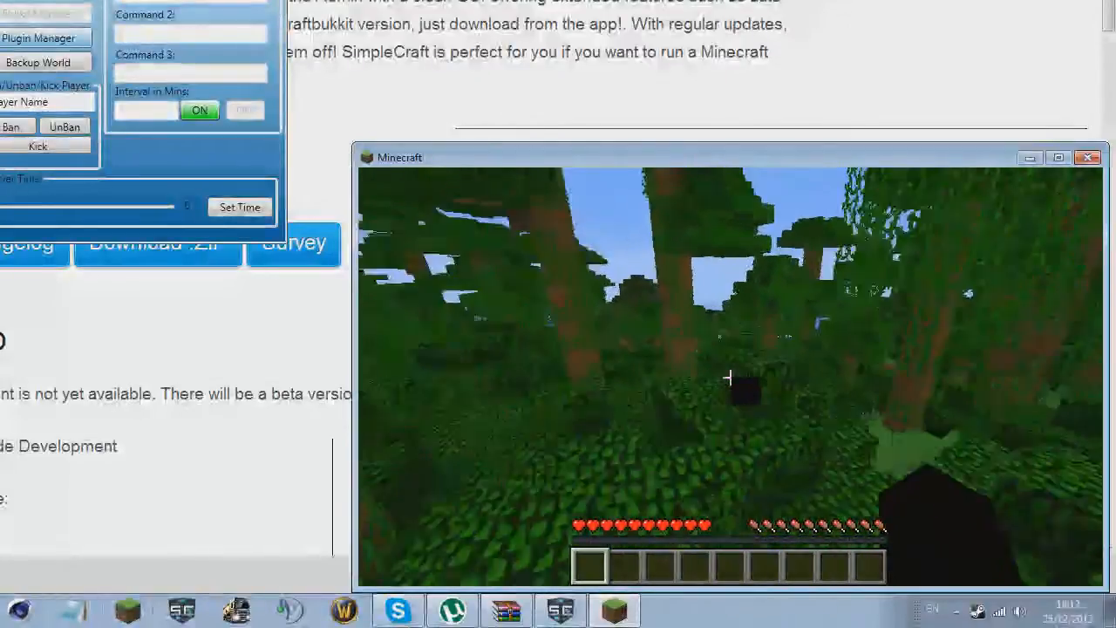
pyautogui.press('w')
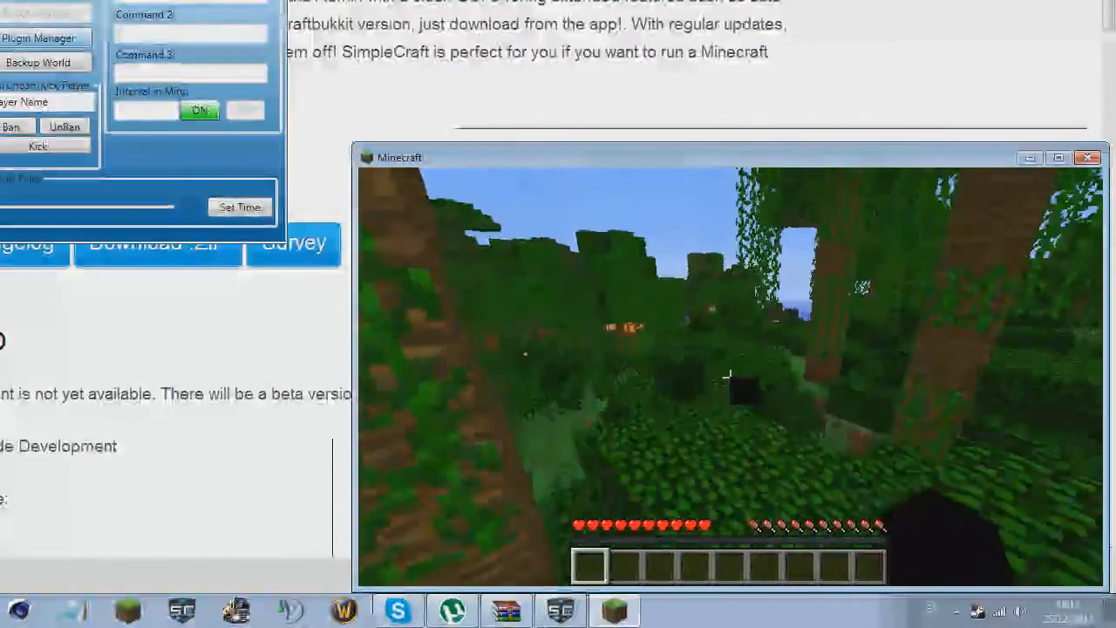
pyautogui.press('w')
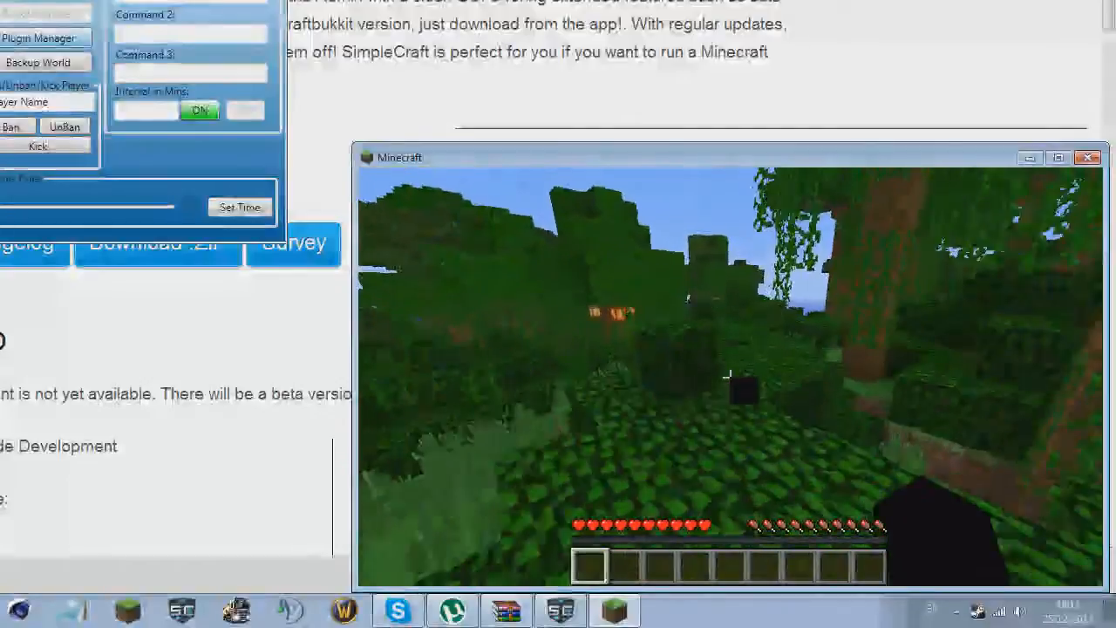
pyautogui.press('w')
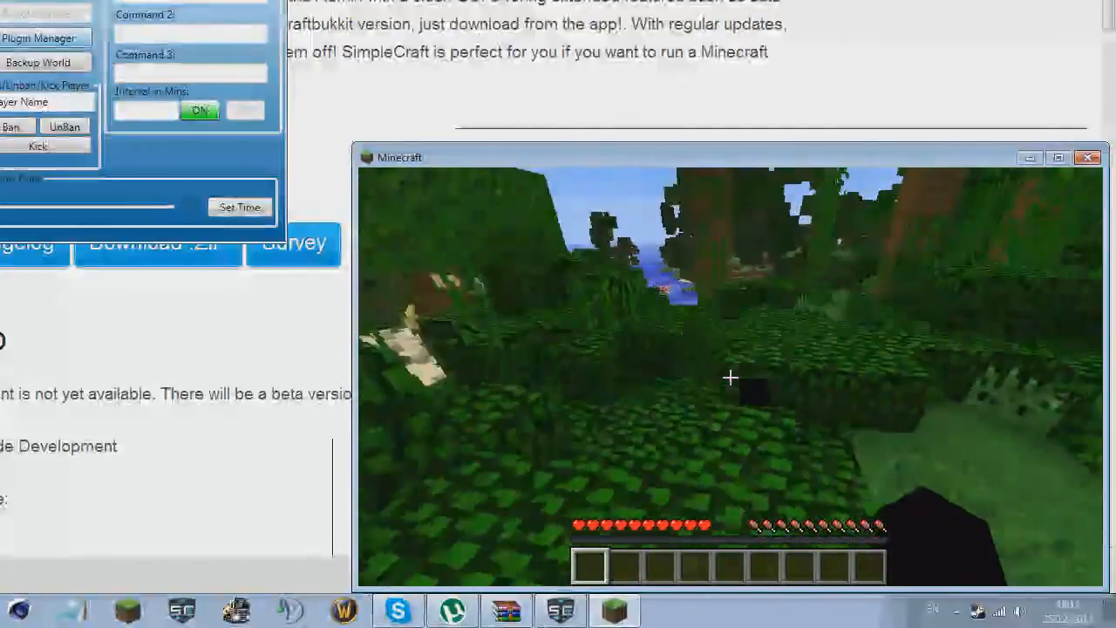
pyautogui.press('w')
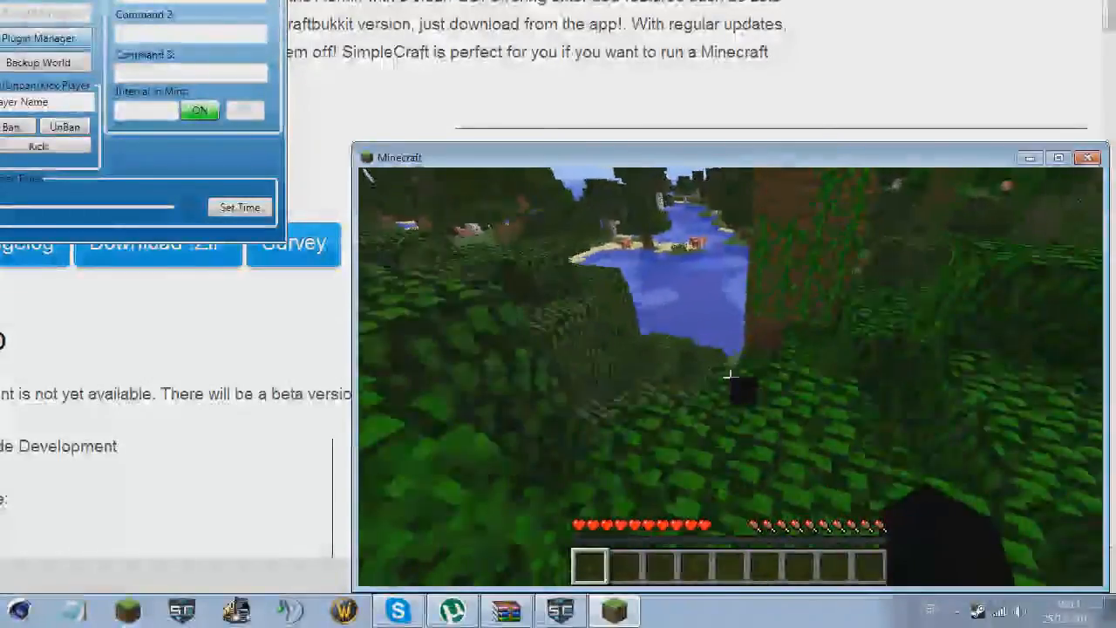
pyautogui.press('w')
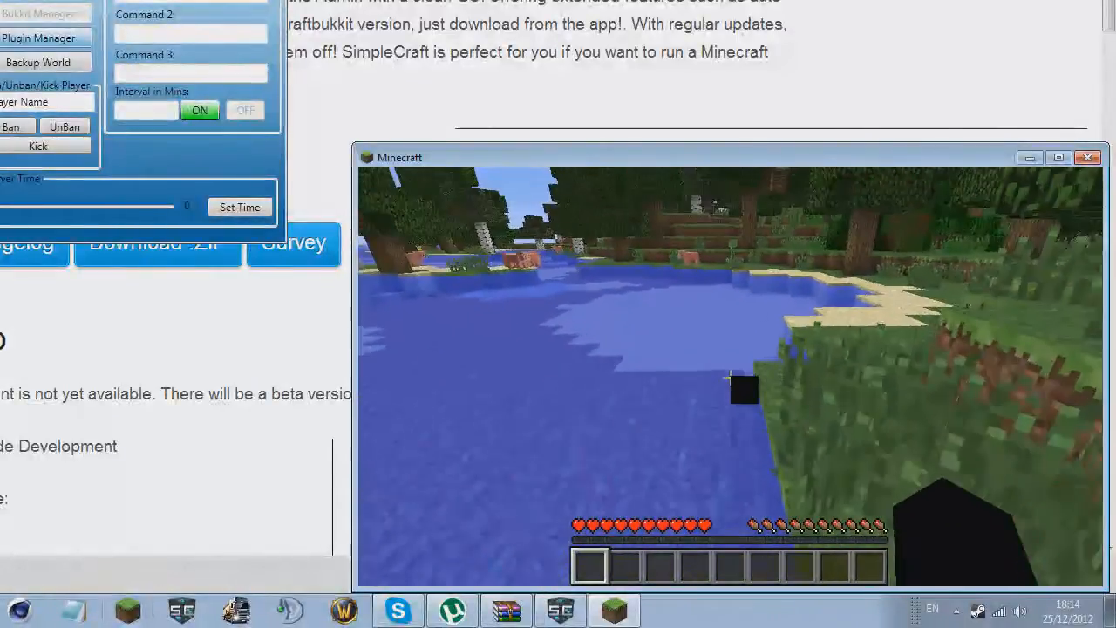
pyautogui.press('w')
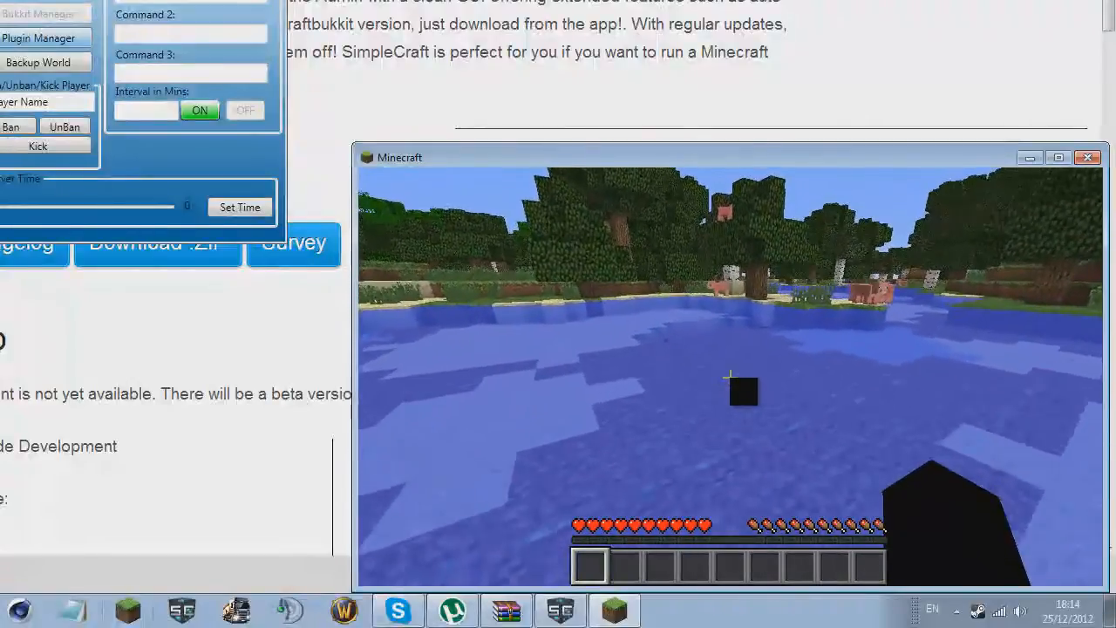
pyautogui.press('w')
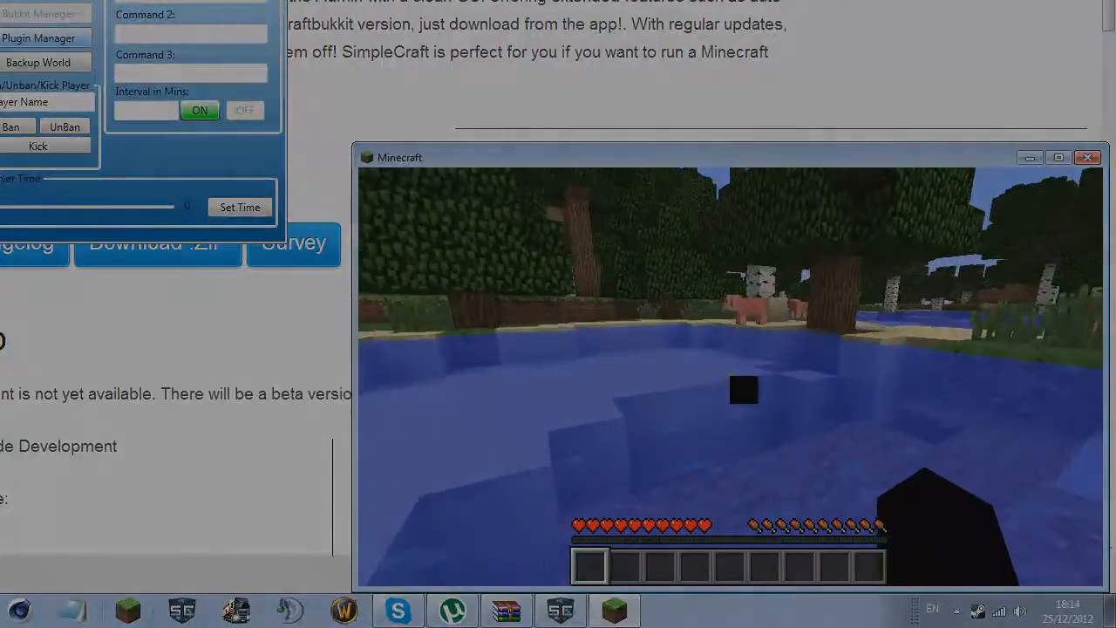
pyautogui.press('Escape')
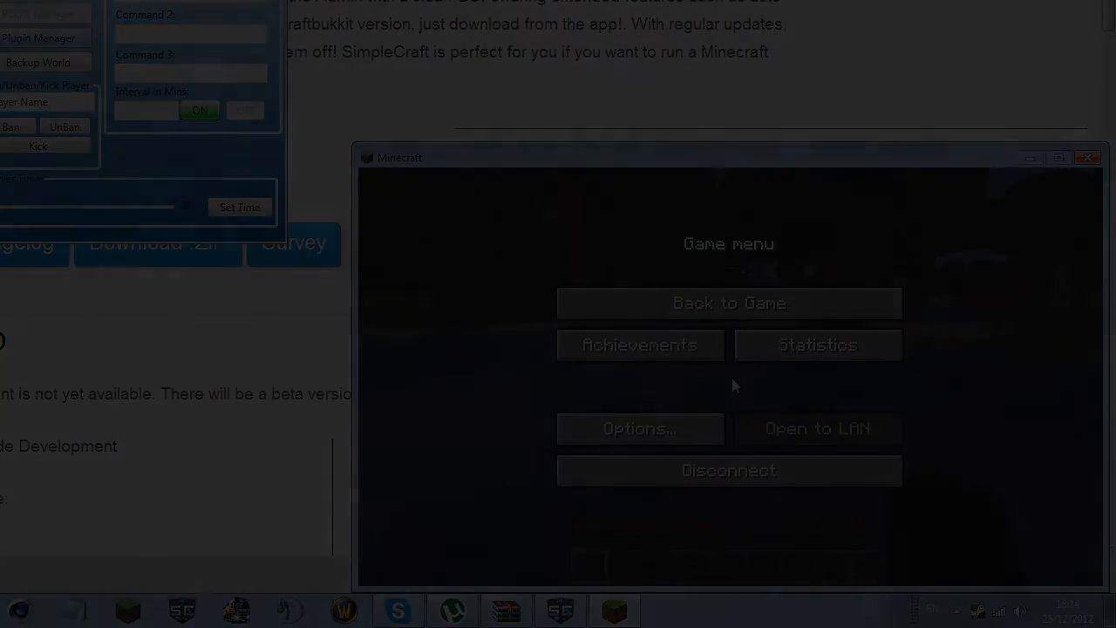